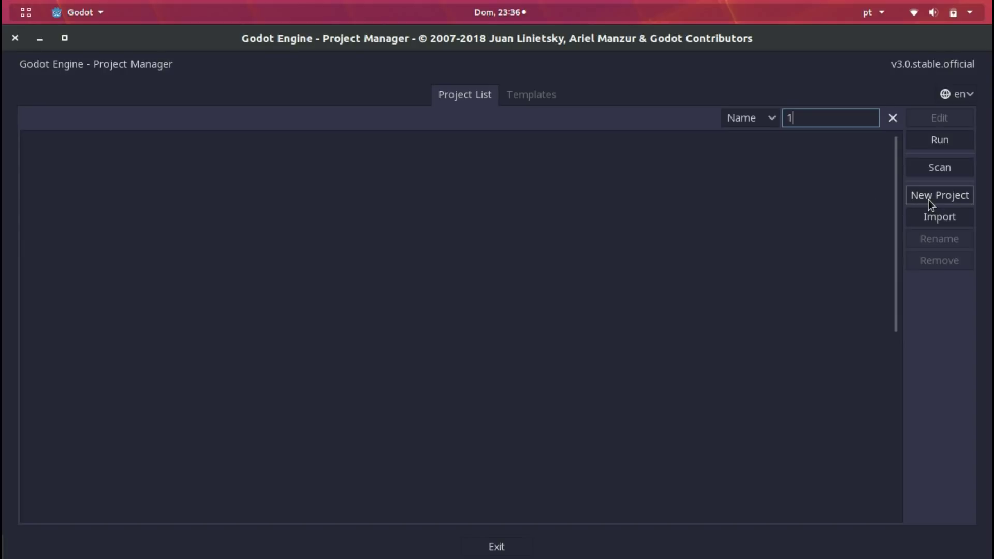
- Start a new project and replace its default name with 'Tutorial'
left_click(927, 200)
left_click(534, 332)
key("ctrl+a")
type("Tutorial")
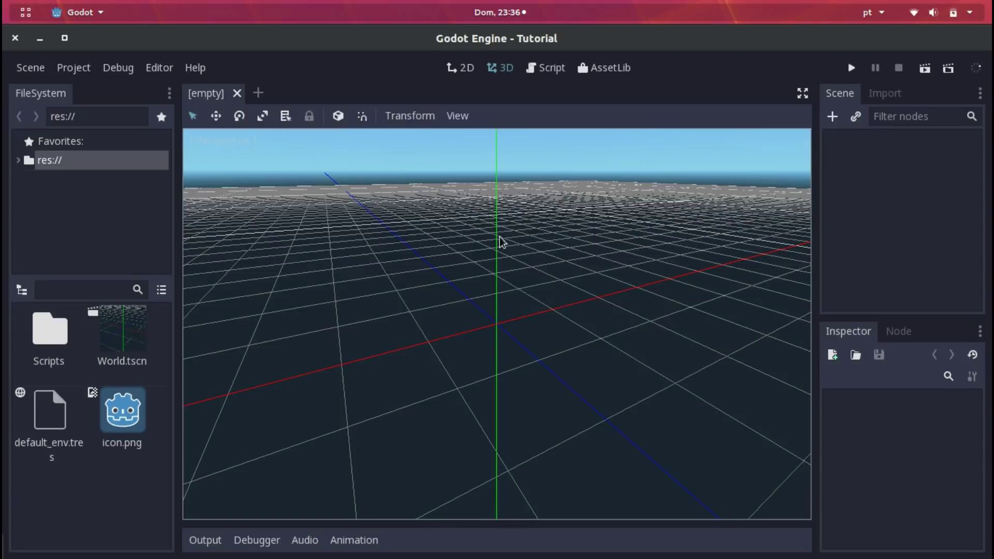
- Orbit the empty 3D scene, then cycle through the 2D, 3D and Script workspaces back to 2D
mouse_move(632, 325)
middle_mouse_down()
mouse_move(741, 456)
mouse_move(550, 279)
mouse_move(661, 237)
middle_mouse_up()
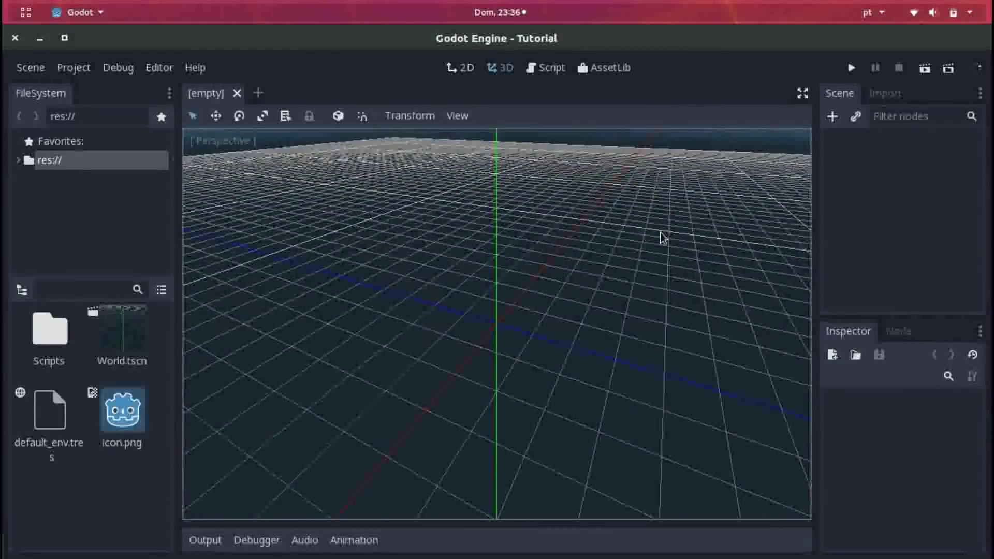
key("ctrl+F1")
mouse_move(511, 335)
middle_mouse_down()
mouse_move(447, 280)
mouse_move(421, 278)
middle_mouse_up()
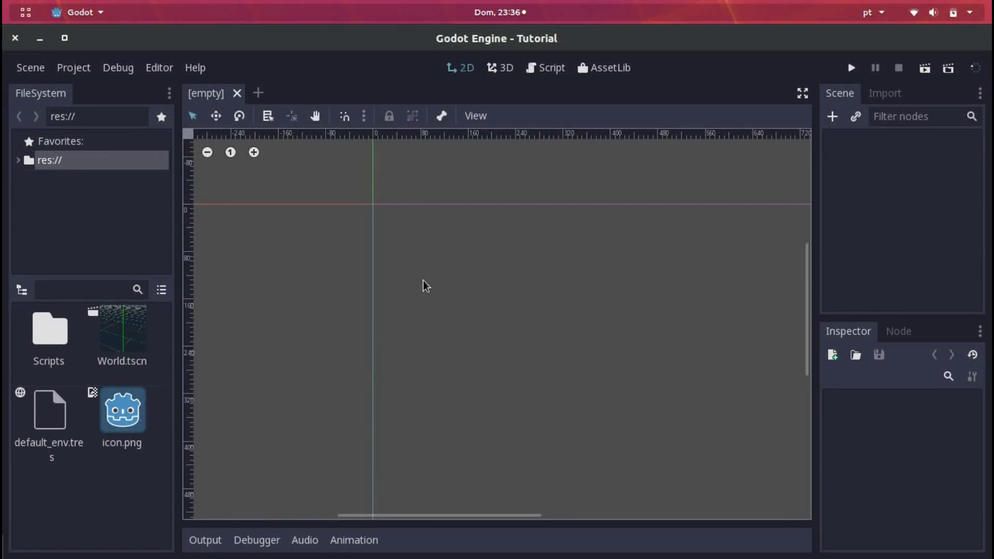
key("ctrl+F2")
key("ctrl+F3")
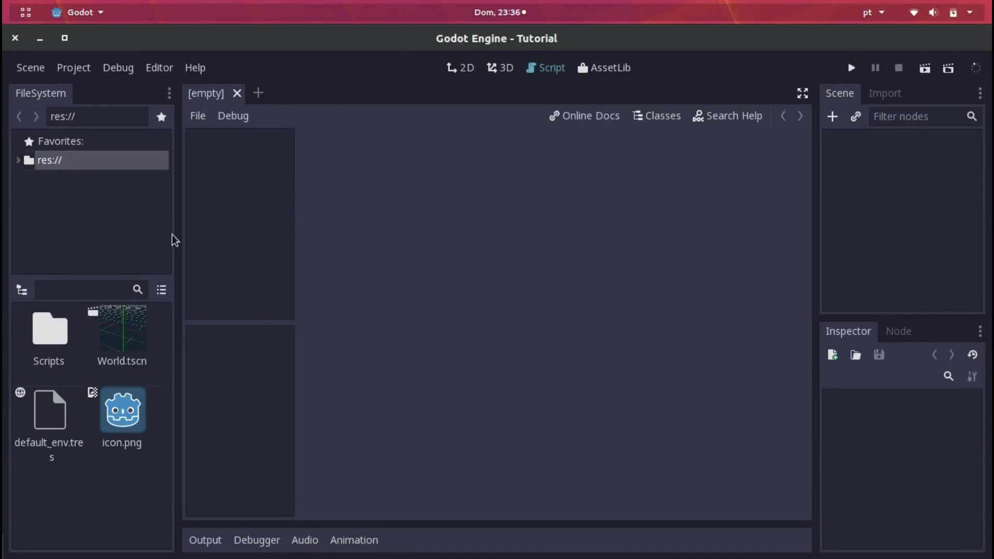
key("ctrl+F1")
left_click(73, 67)
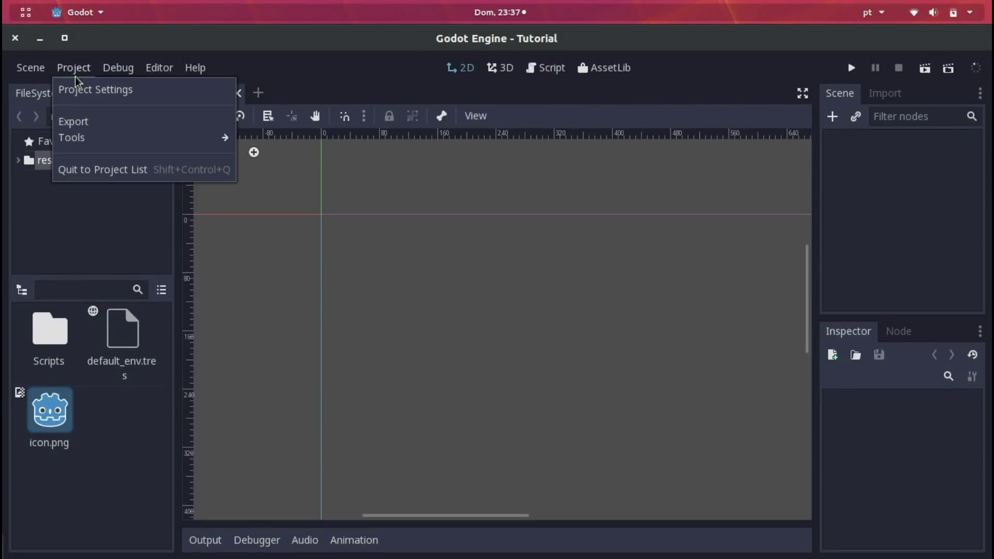
- Open Project Settings on the Input Map tab and scroll through the default ui_ actions
left_click(73, 90)
left_click(216, 130)
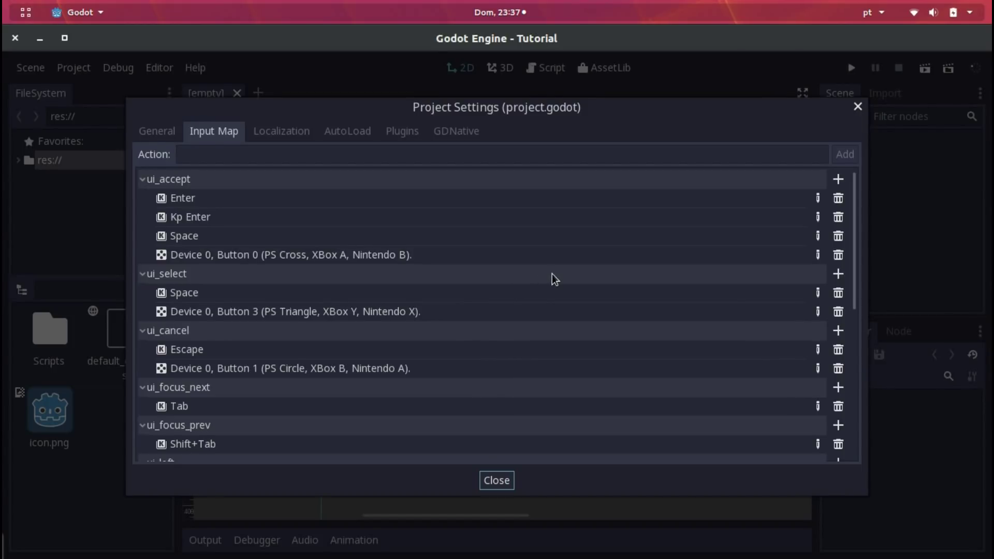
scroll(551, 277, "down", 3)
scroll(479, 348, "down", 1)
scroll(455, 363, "down", 2)
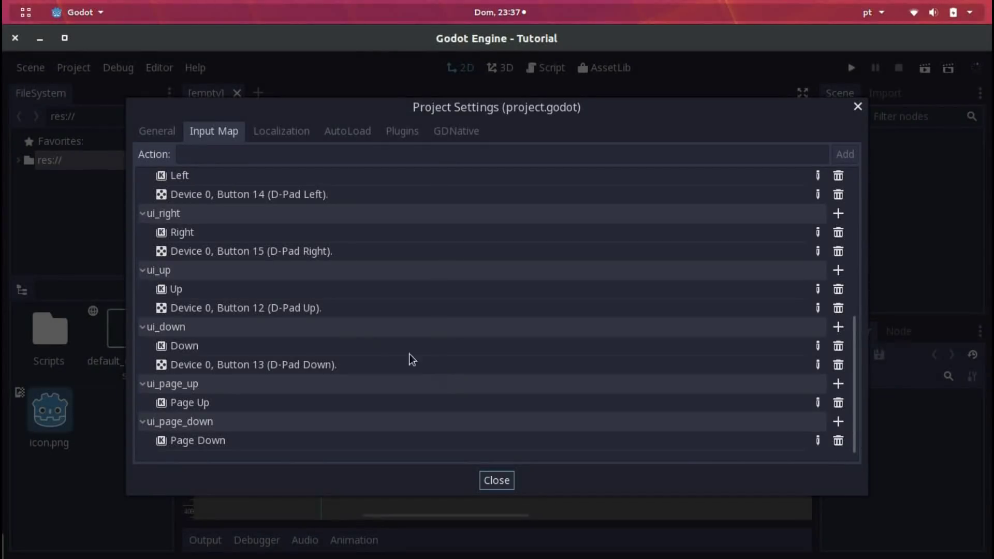
scroll(352, 332, "up", 5)
scroll(218, 233, "up", 1)
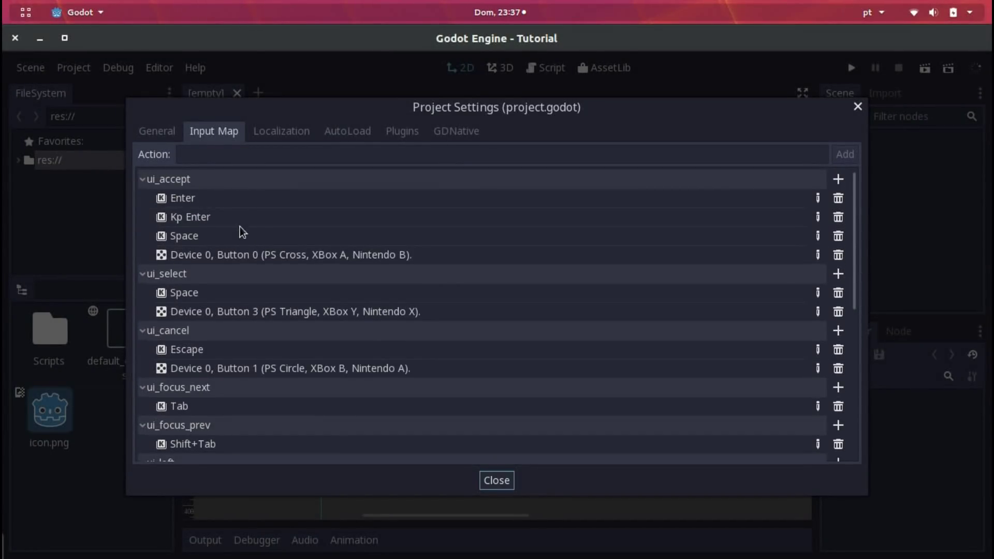
scroll(254, 181, "down", 5)
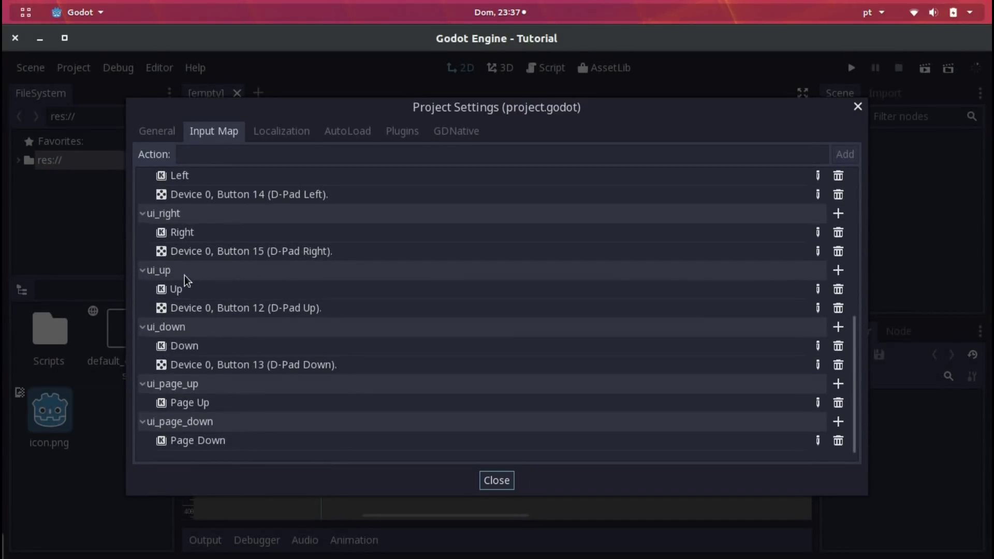
- Inspect the key and gamepad bindings of ui_up, ui_right and ui_cancel
left_click(163, 295)
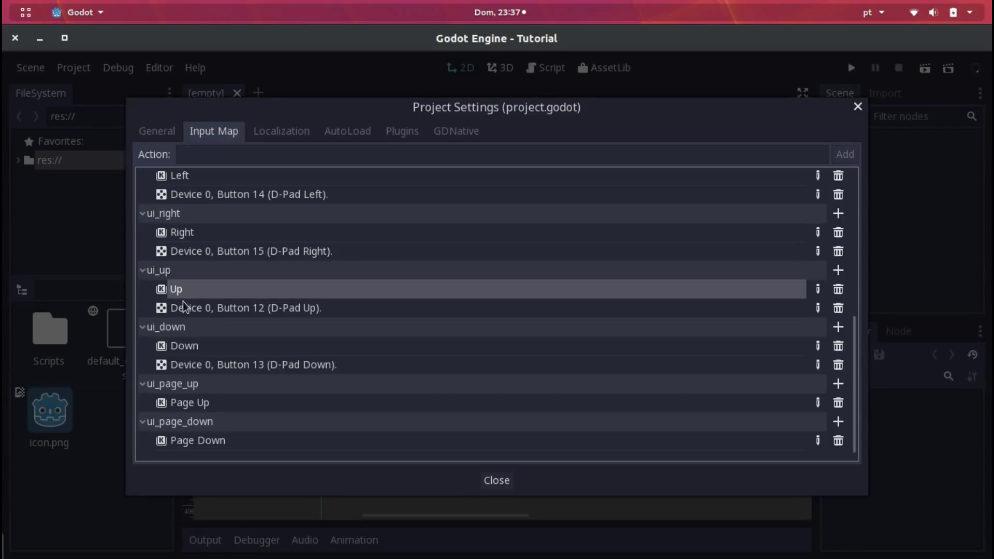
left_click(226, 309)
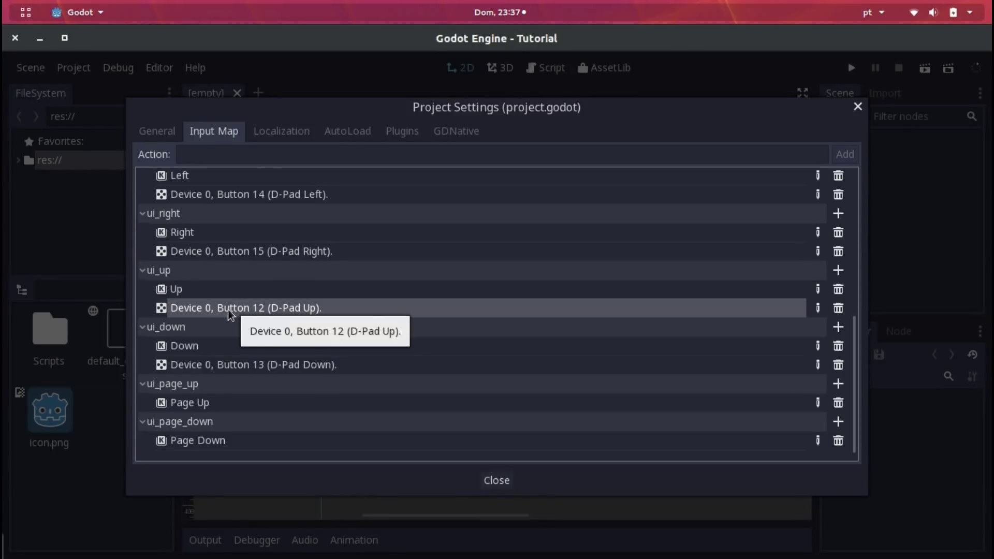
left_click(214, 233)
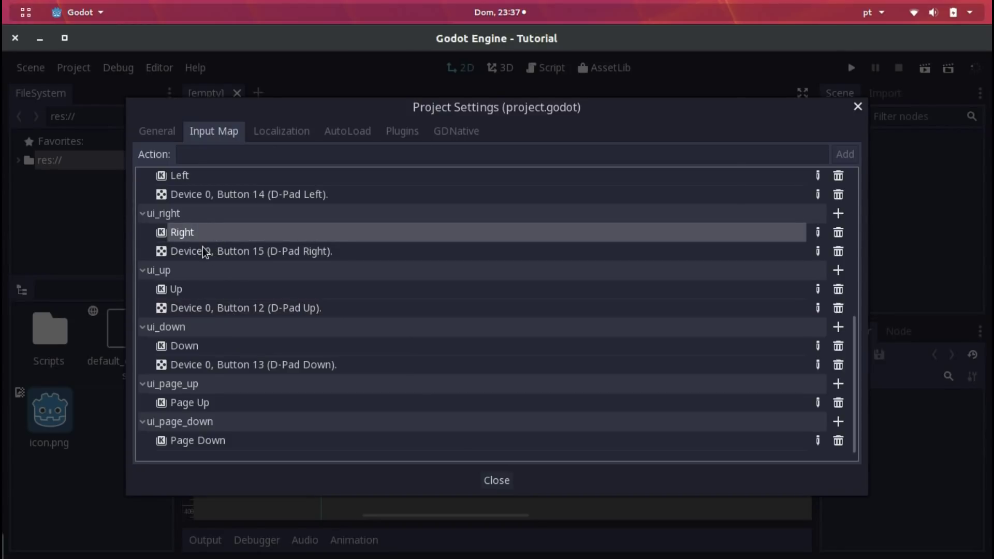
left_click(206, 252)
scroll(228, 274, "up", 1)
scroll(225, 300, "up", 4)
scroll(215, 315, "up", 1)
scroll(223, 371, "down", 1)
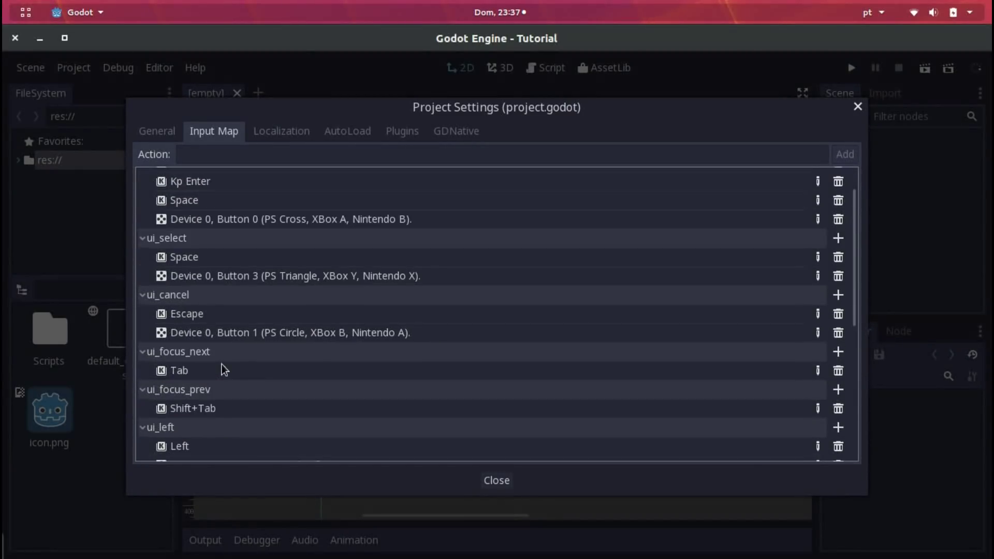
left_click(205, 319)
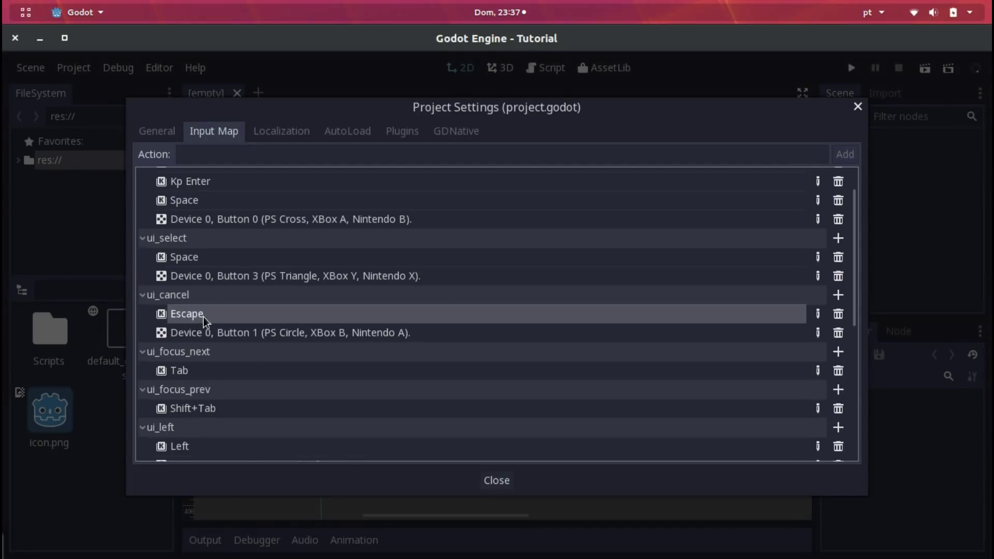
left_click(308, 339)
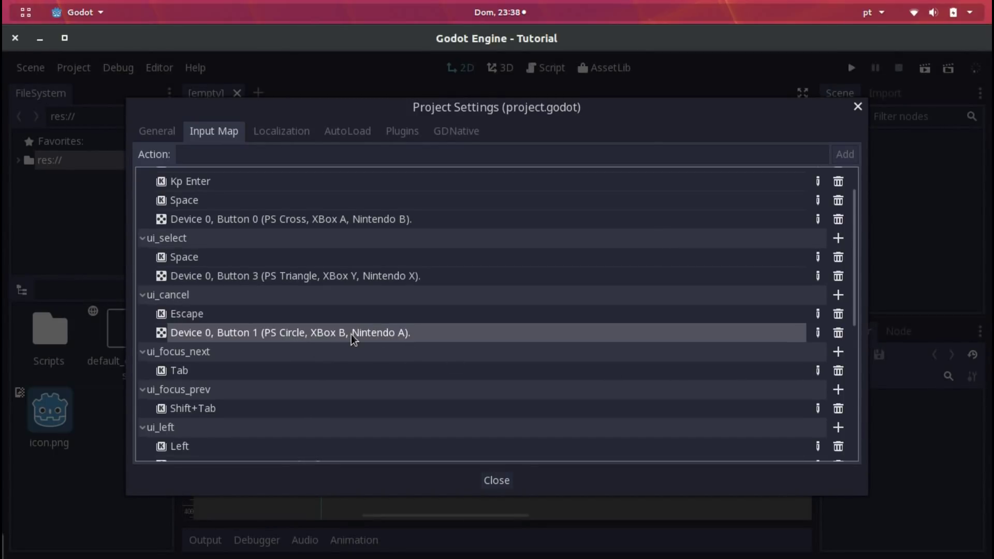
- Focus the Action name field for a new input action
scroll(331, 328, "up", 2)
left_click(483, 160)
scroll(469, 207, "down", 6)
scroll(467, 214, "down", 3)
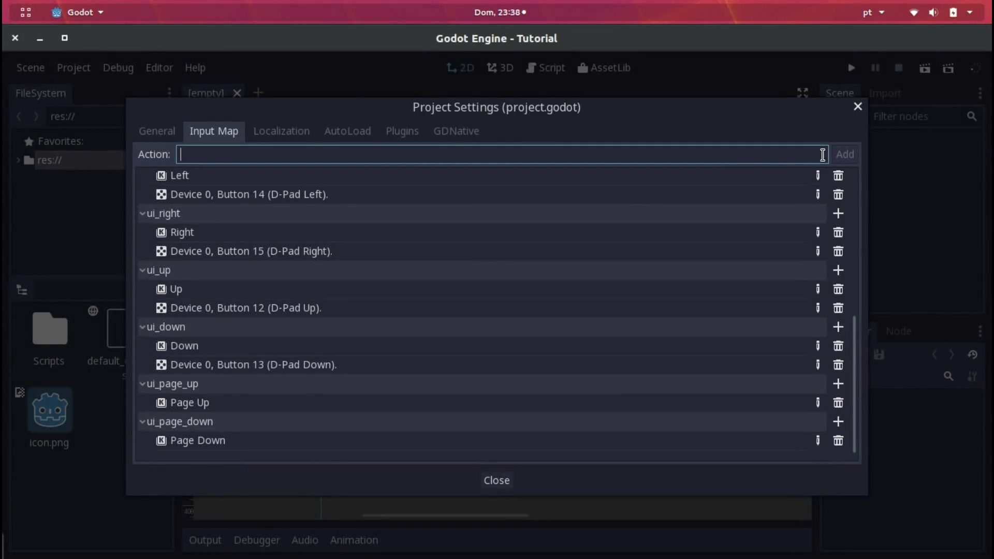
- Add a new input action named 'jump' to the input map
type("uj")
key("BackSpace")
key("BackSpace")
type("jum")
left_click(845, 154)
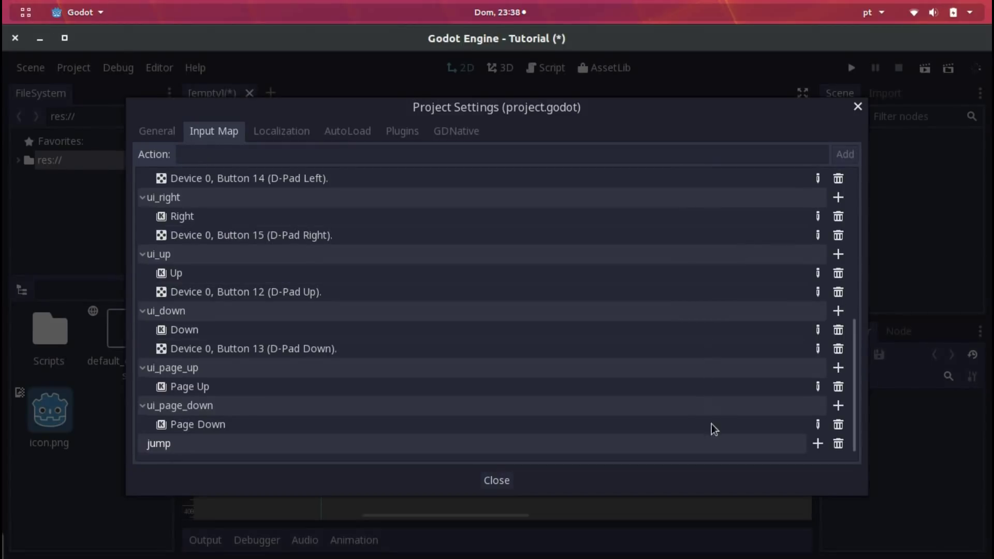
- Bind the Space key to jump and close Project Settings
left_click(816, 447)
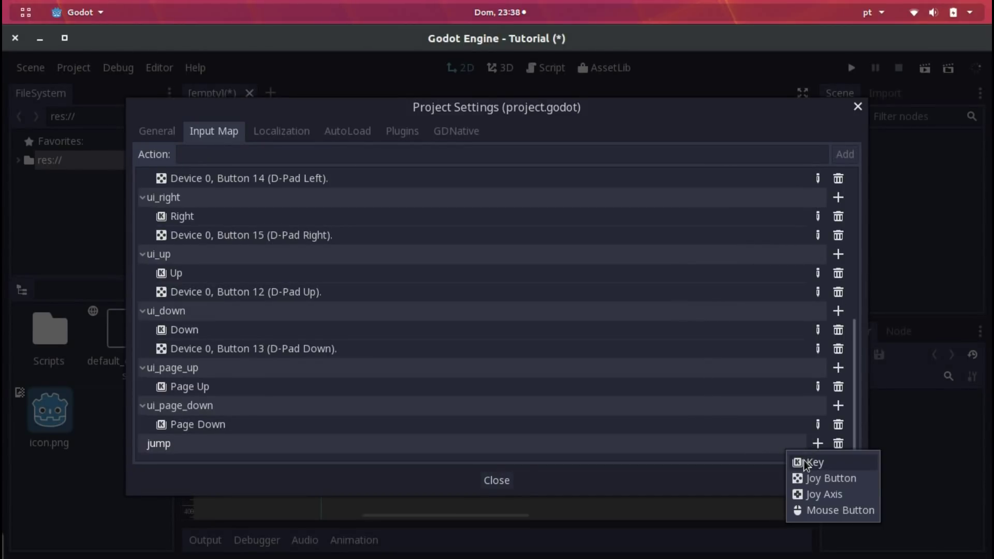
left_click(806, 463)
key("space")
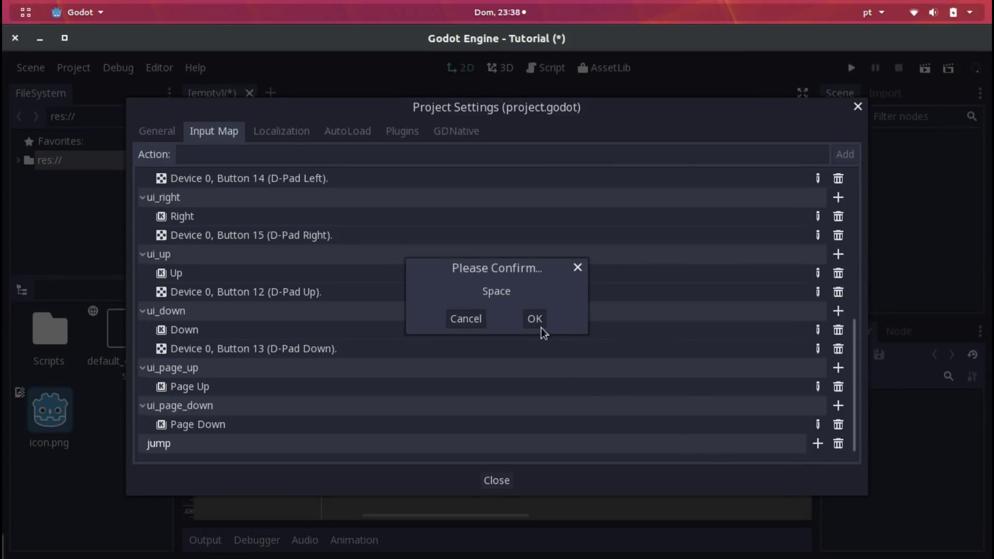
left_click(536, 317)
left_click(143, 424)
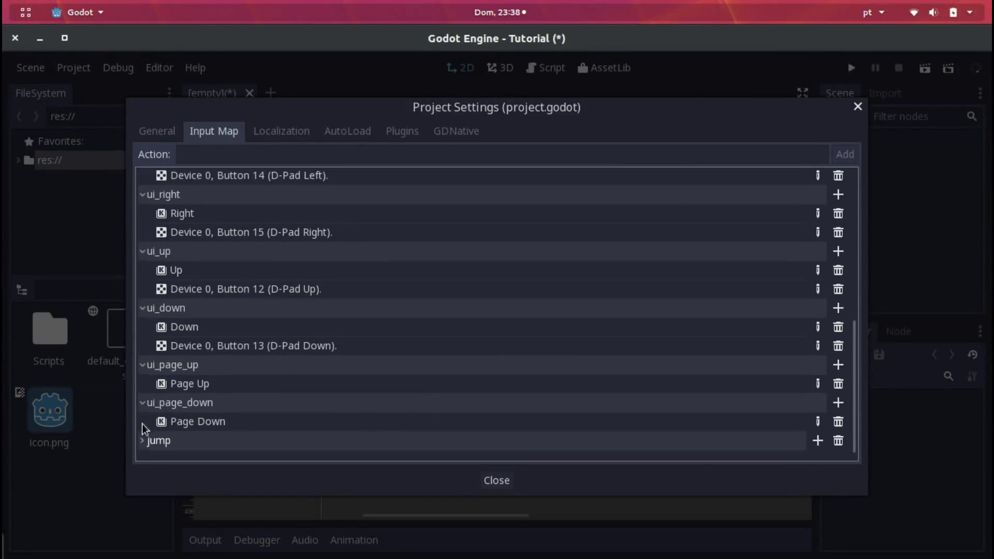
left_click(143, 441)
scroll(235, 432, "down", 1)
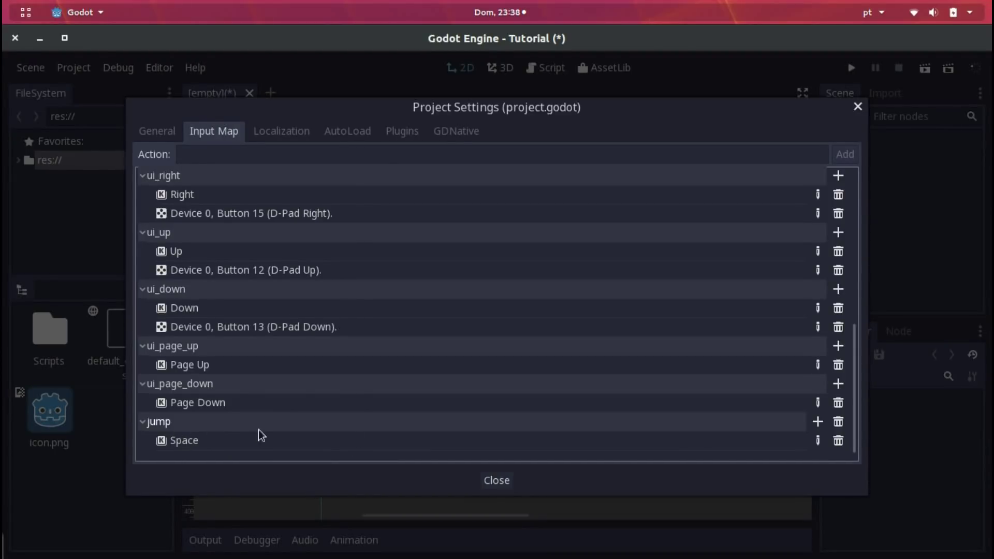
left_click(497, 481)
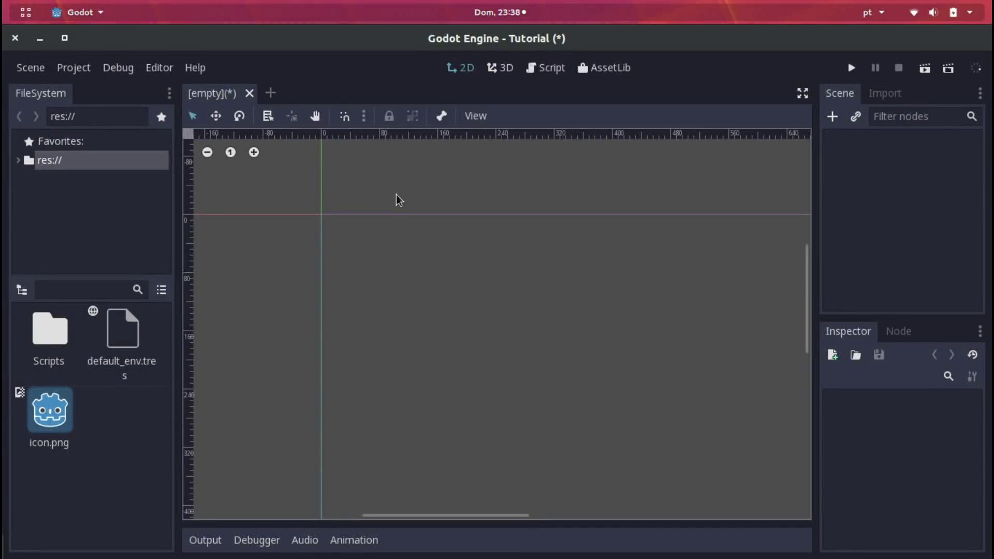
- Create a plain Node root named Main and save the scene as Main.tscn
left_click(833, 117)
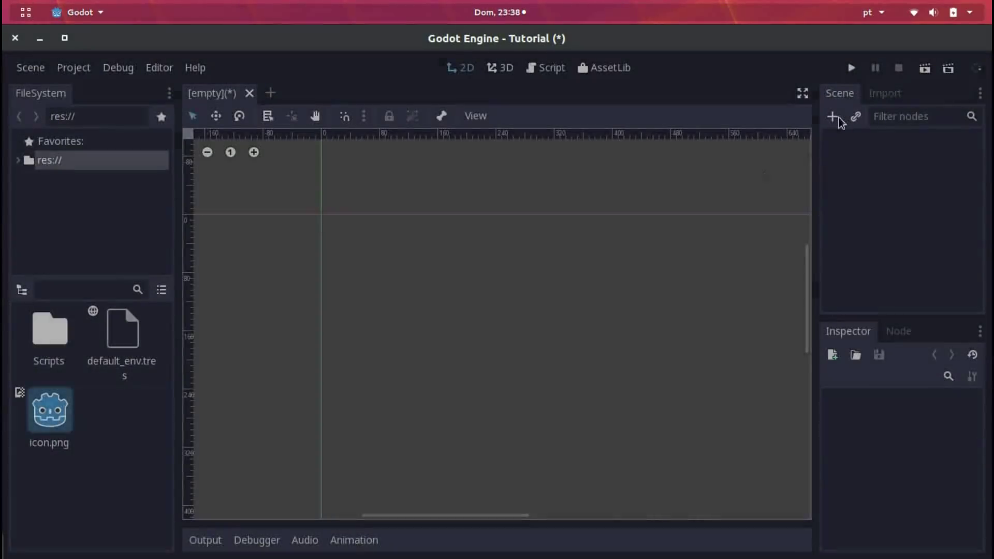
key("Escape")
scroll(626, 184, "down", 2)
middle_click_drag(590, 266, 546, 279)
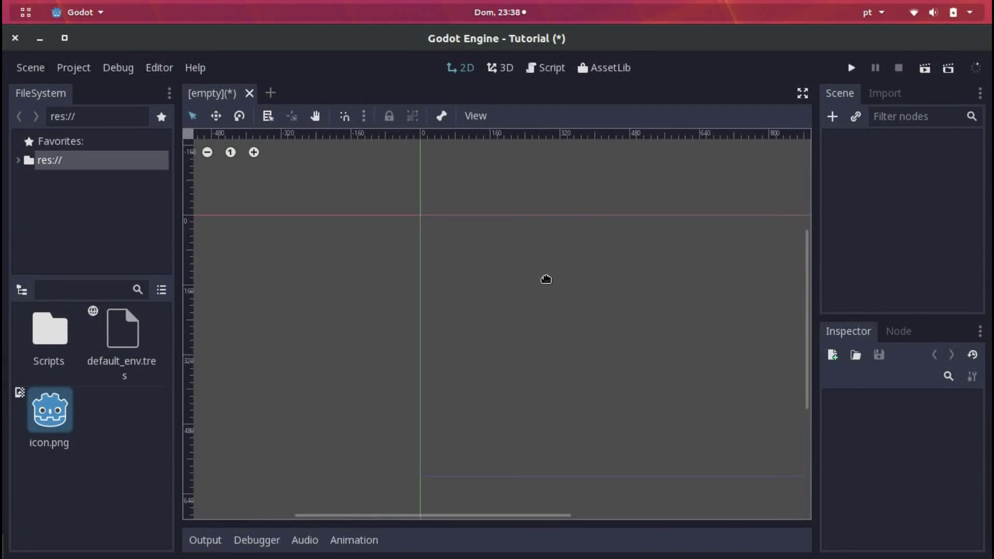
scroll(449, 237, "up", 3)
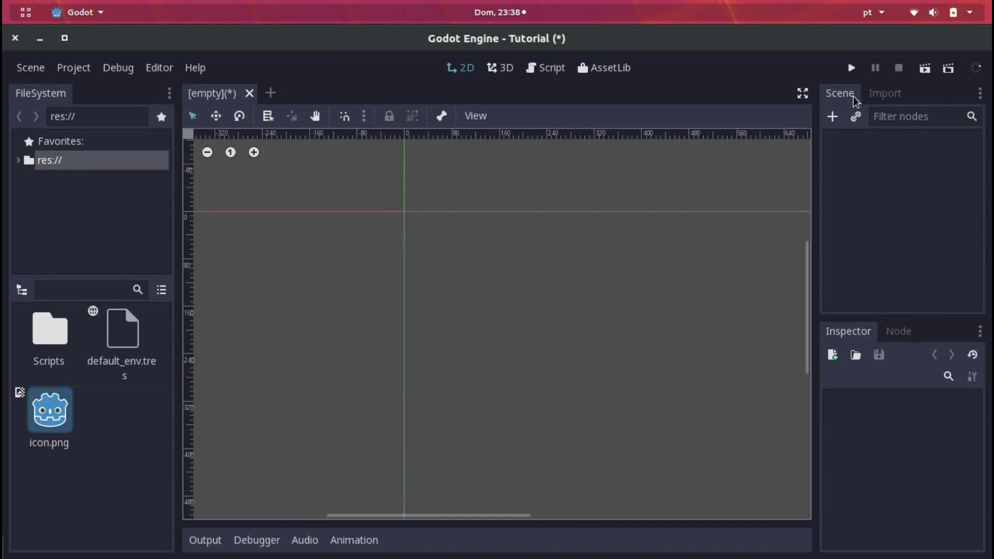
left_click(833, 117)
left_click(299, 200)
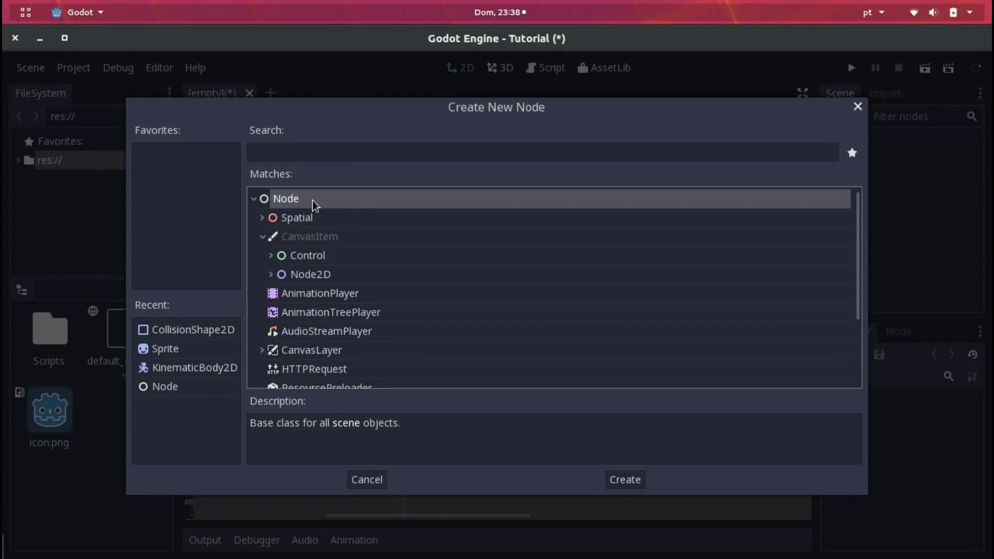
double_click(307, 206)
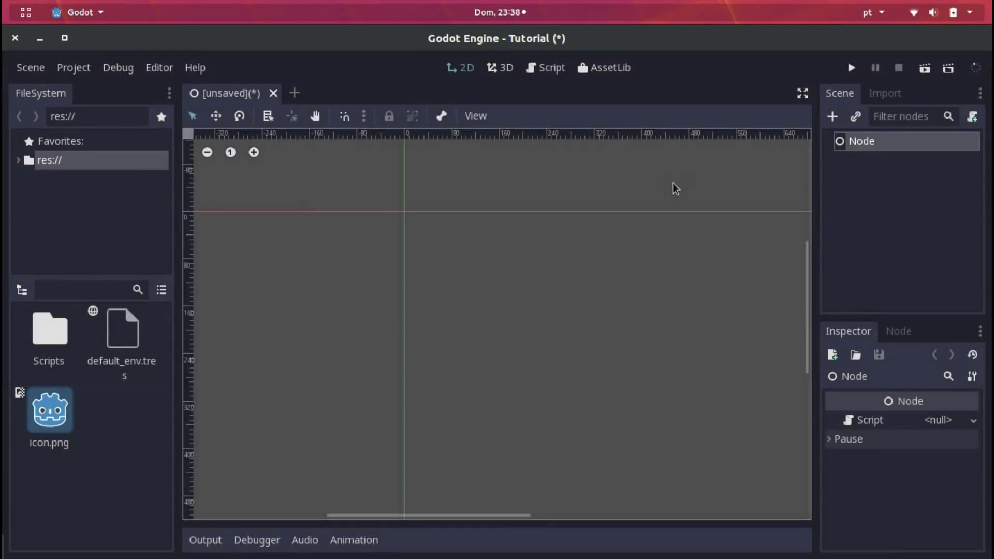
double_click(887, 150)
type("Ma")
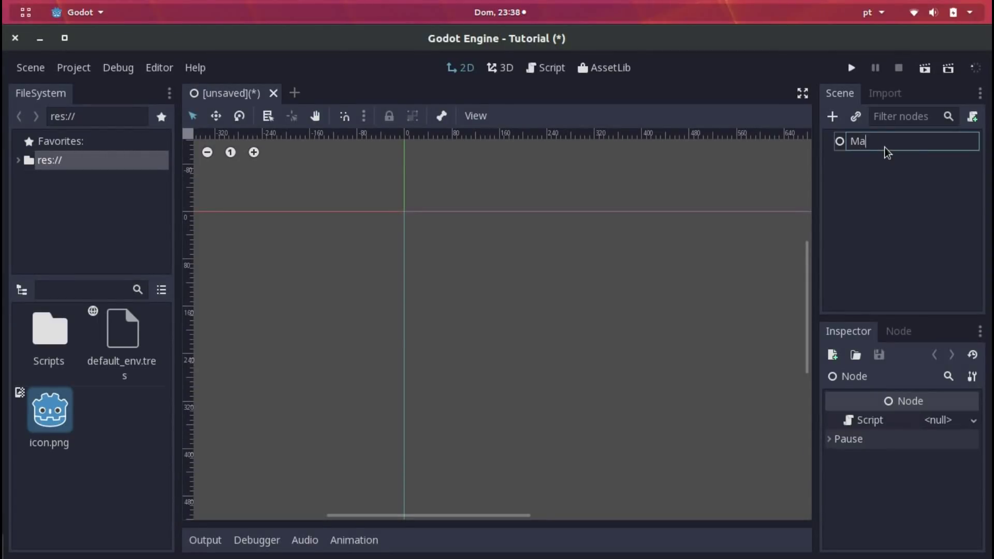
type("in")
key("Return")
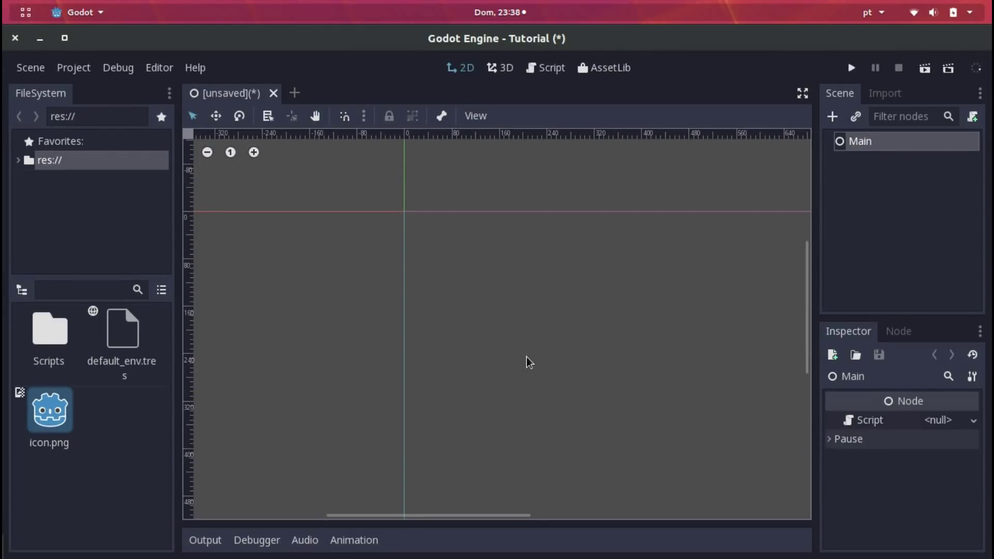
key("ctrl+s")
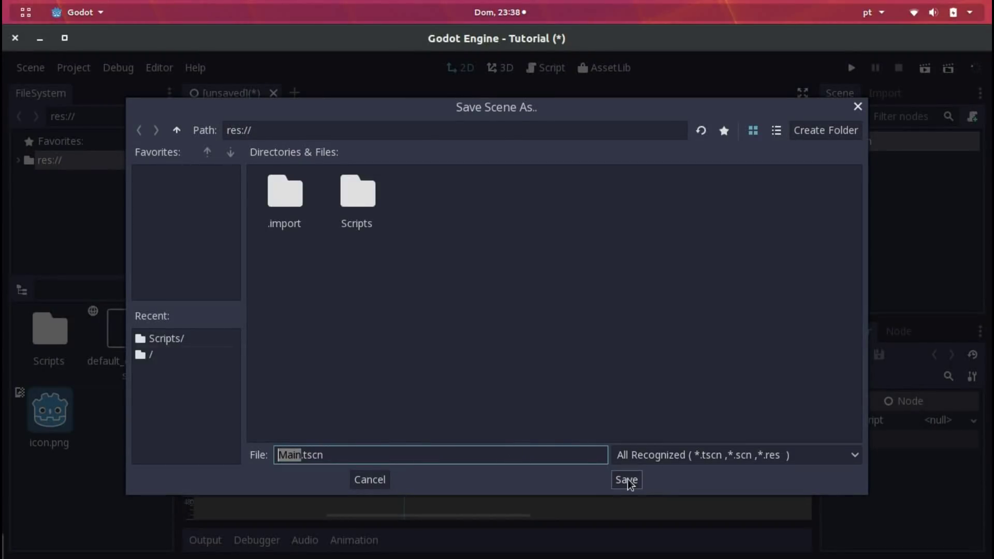
left_click(626, 479)
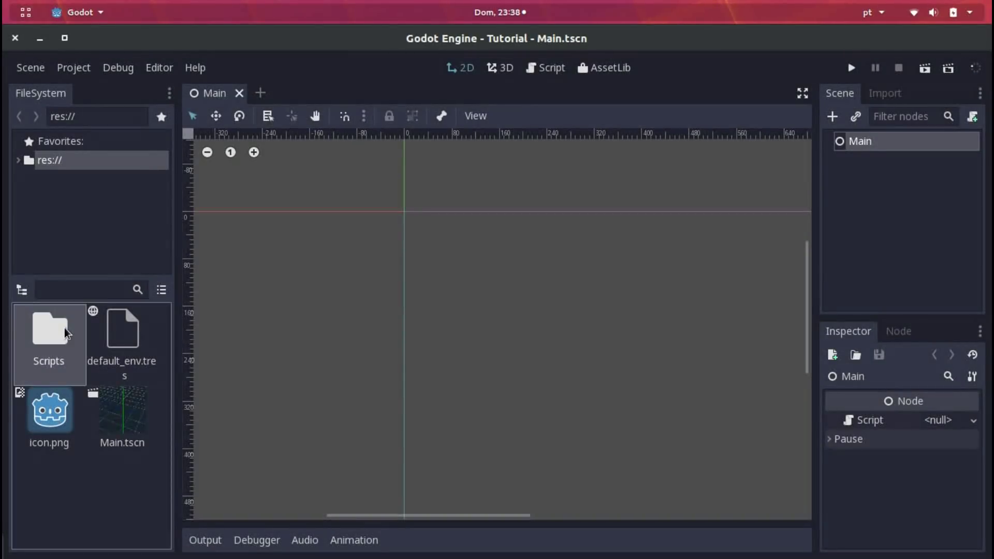
- Delete the Scripts folder from the FileSystem dock
right_click(66, 330)
left_click(121, 435)
left_click(540, 330)
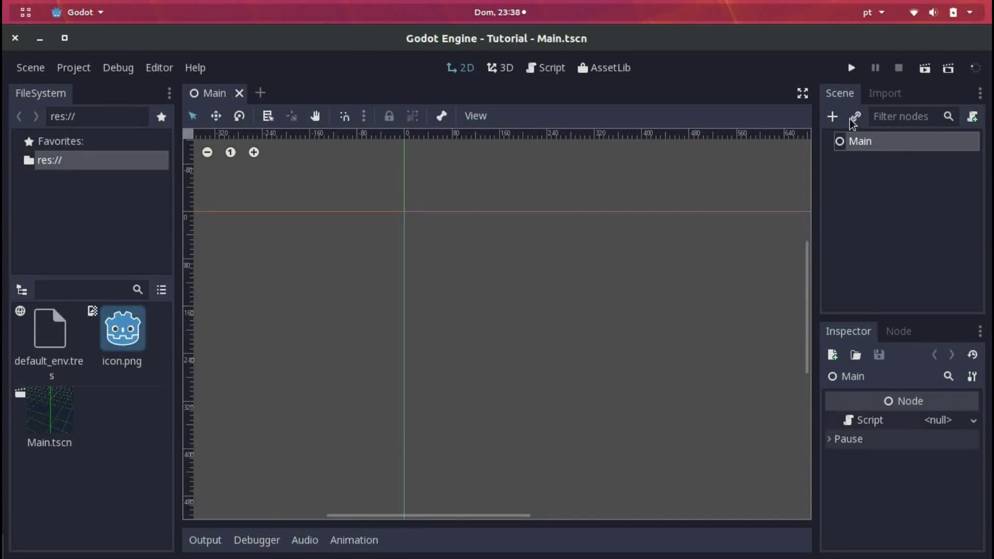
- Create a new scene with a KinematicBody2D as its root node
left_click(29, 67)
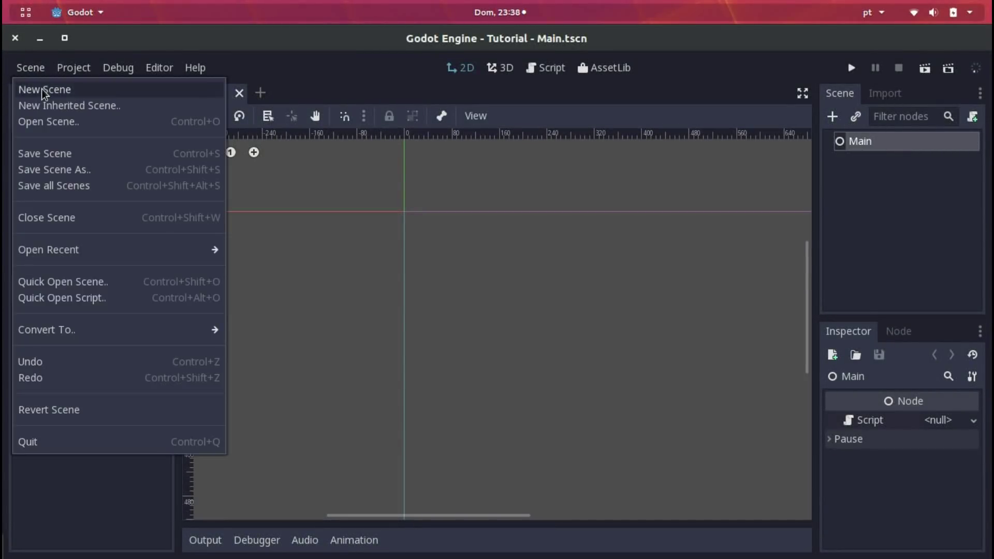
left_click(45, 89)
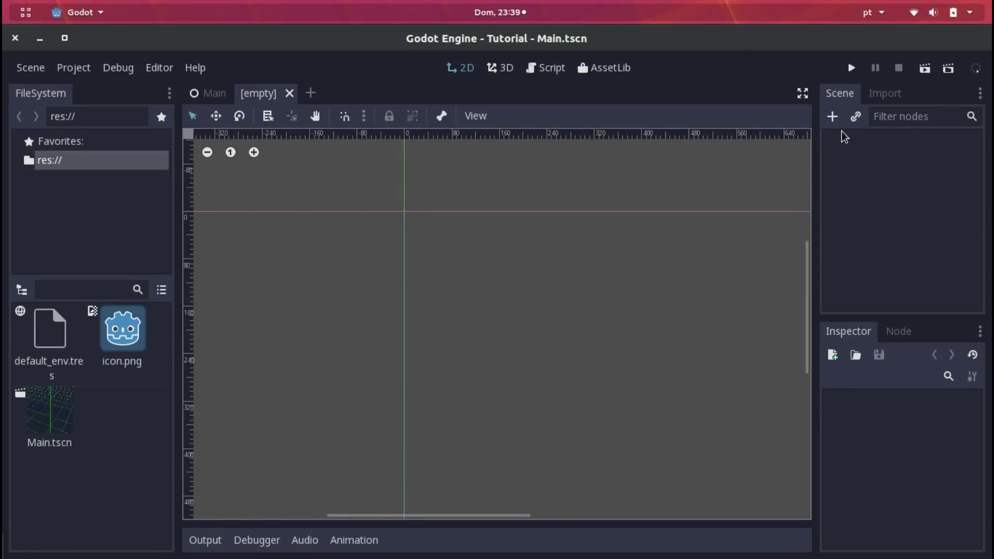
left_click(832, 116)
type("KinematicBody2D")
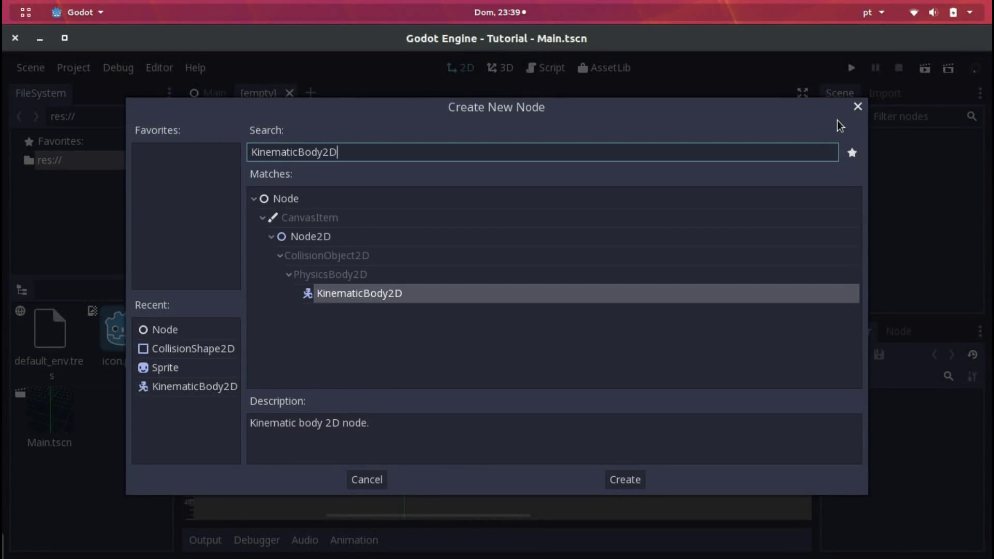
key("Return")
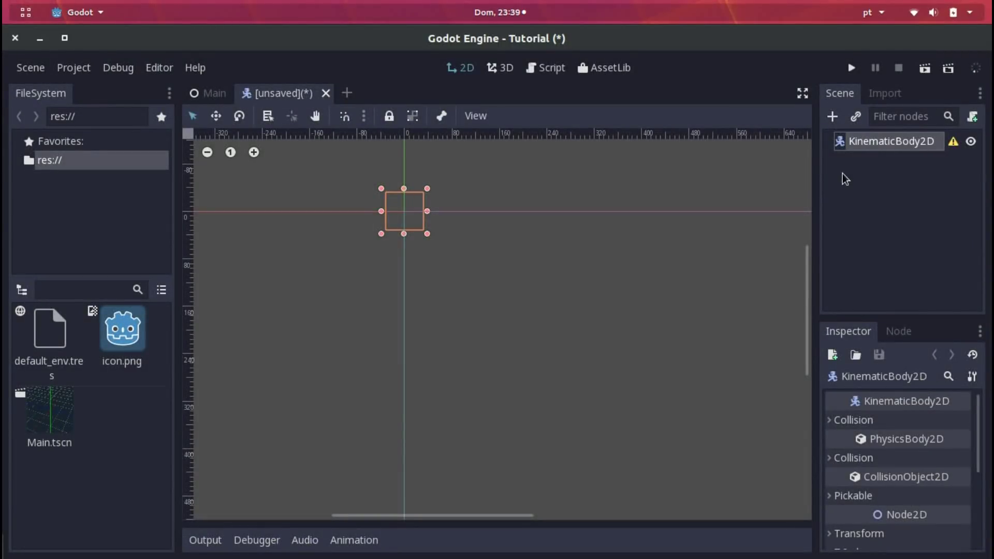
- Browse the RigidBody2D, StaticBody2D and KinematicBody2D node types, then cancel without adding
left_click(828, 111)
type("Rigidy")
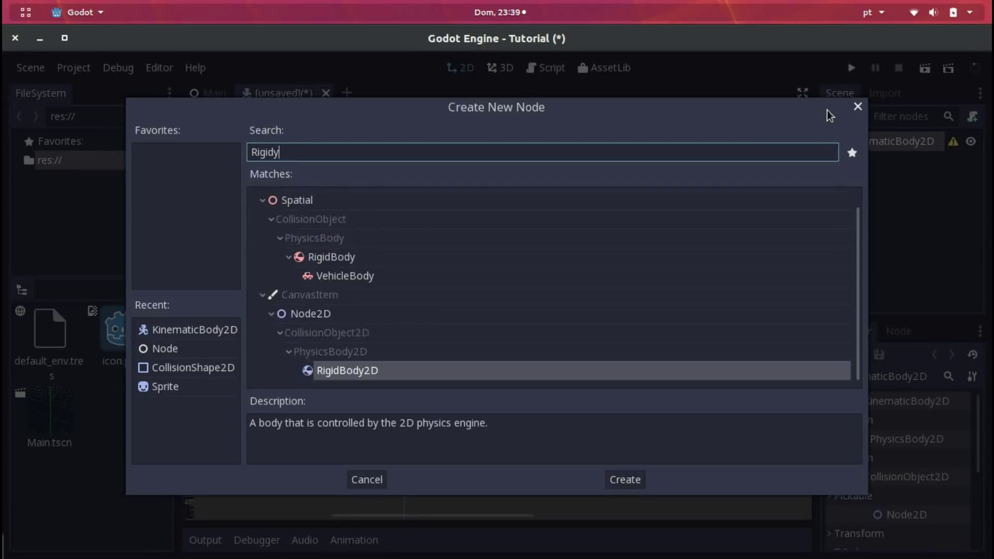
left_click(321, 381)
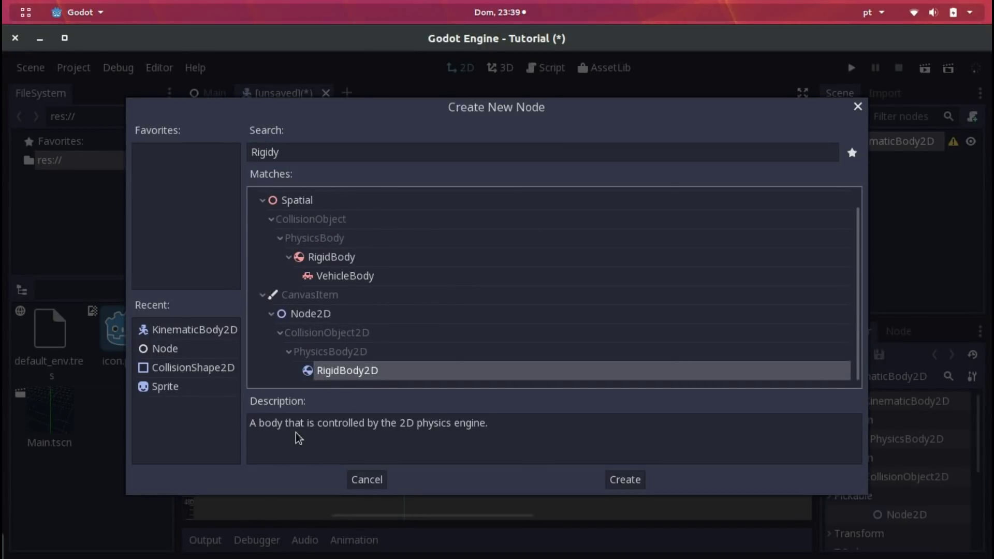
double_click(305, 152)
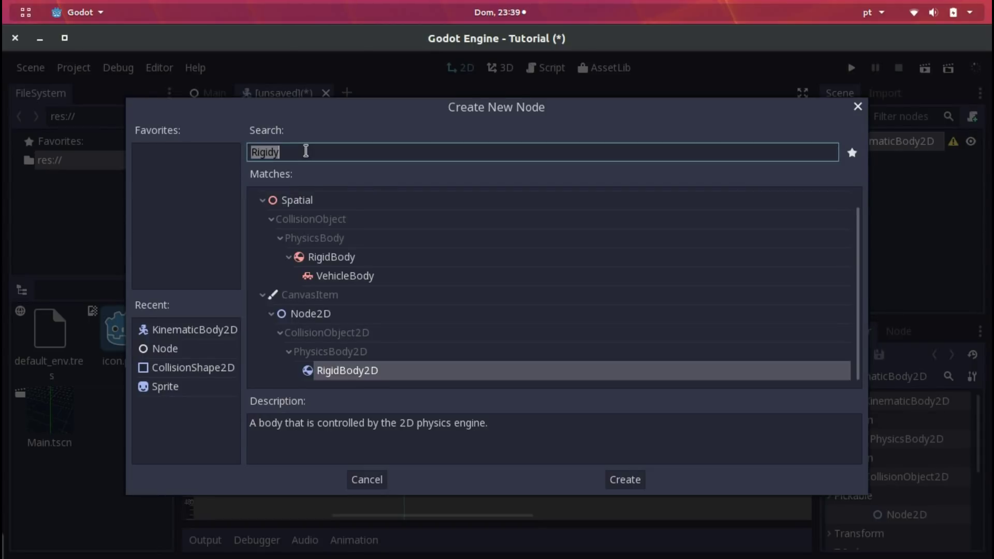
type("Static")
left_click(327, 377)
left_click(322, 155)
double_click(322, 155)
type("Kinematic")
left_click(354, 368)
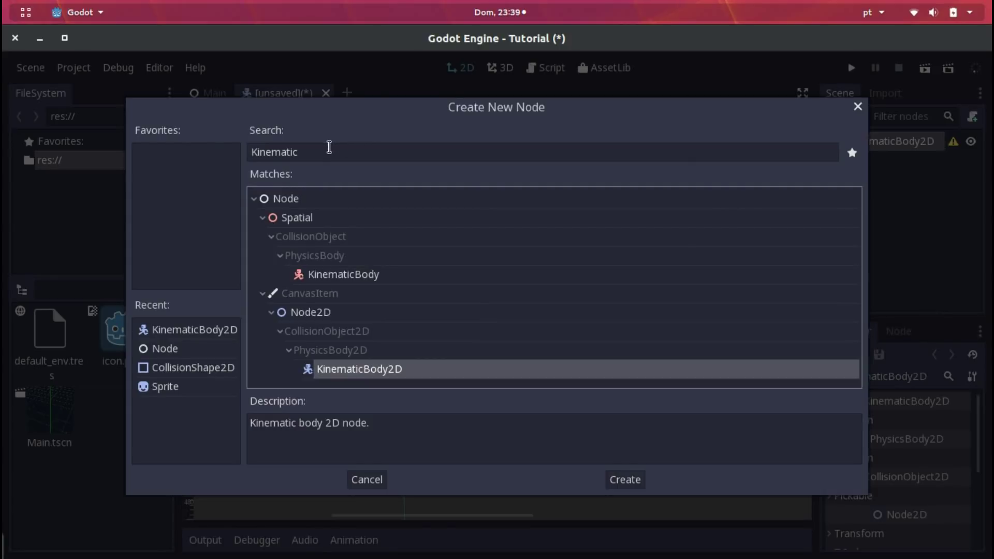
double_click(320, 150)
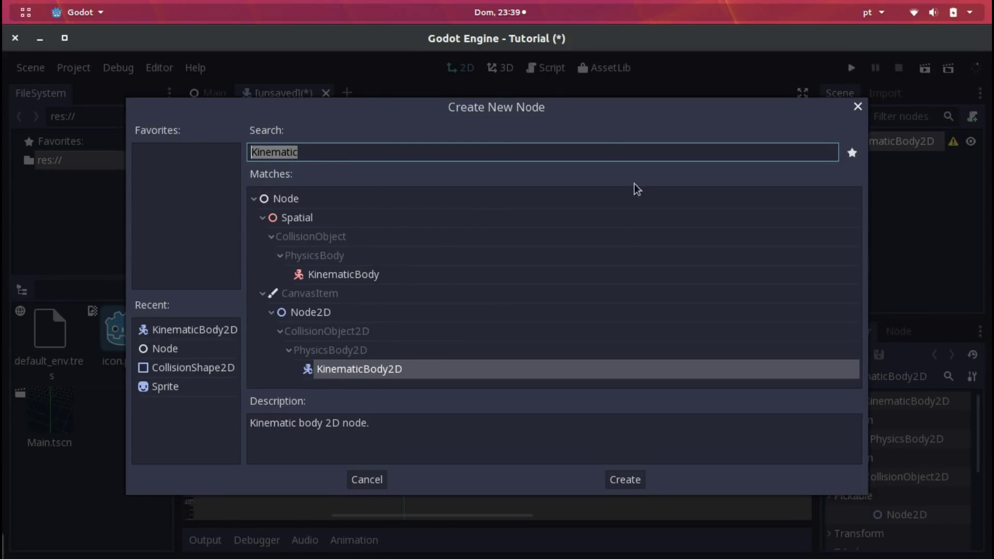
key("Escape")
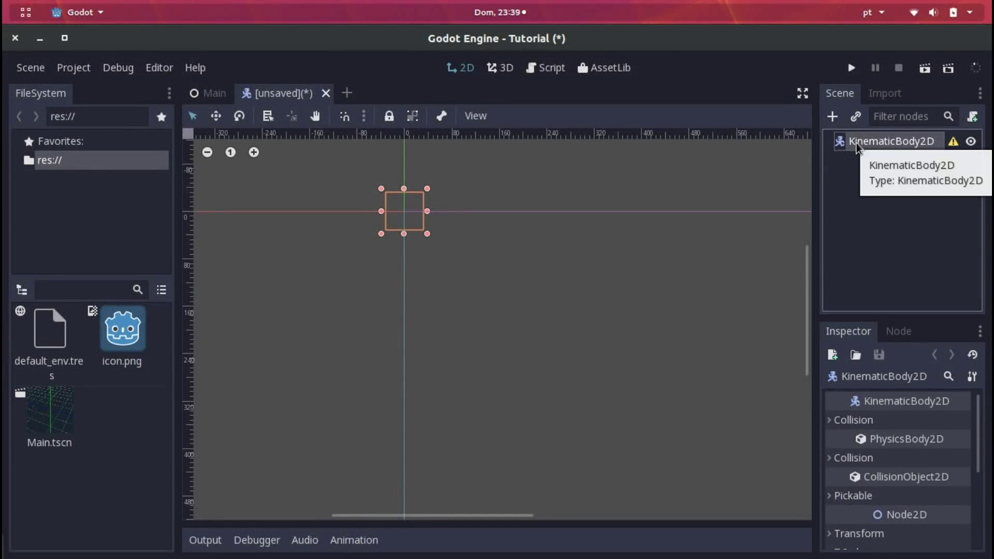
- Rename the scene's root KinematicBody2D node to 'Player' in the Scene dock
double_click(857, 143)
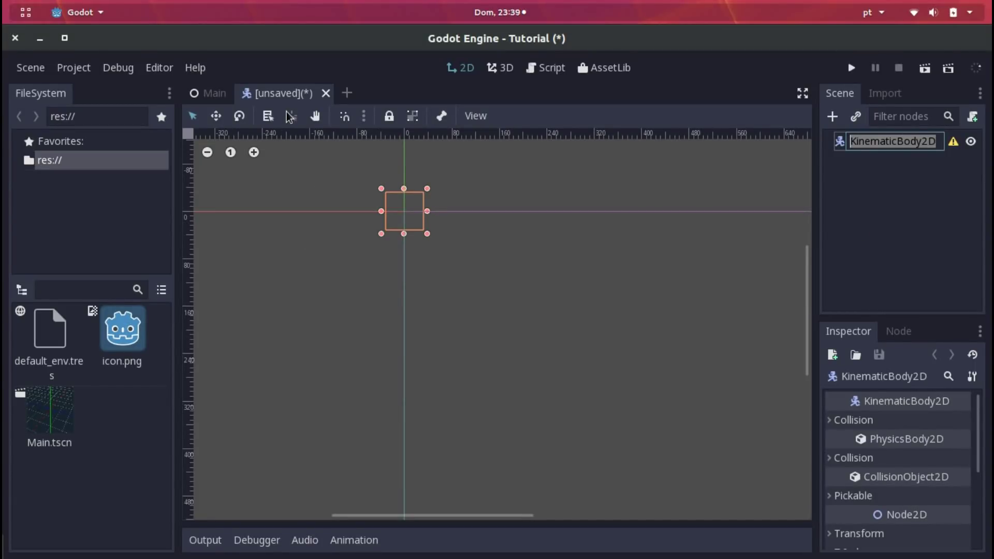
type("Player")
key("Return")
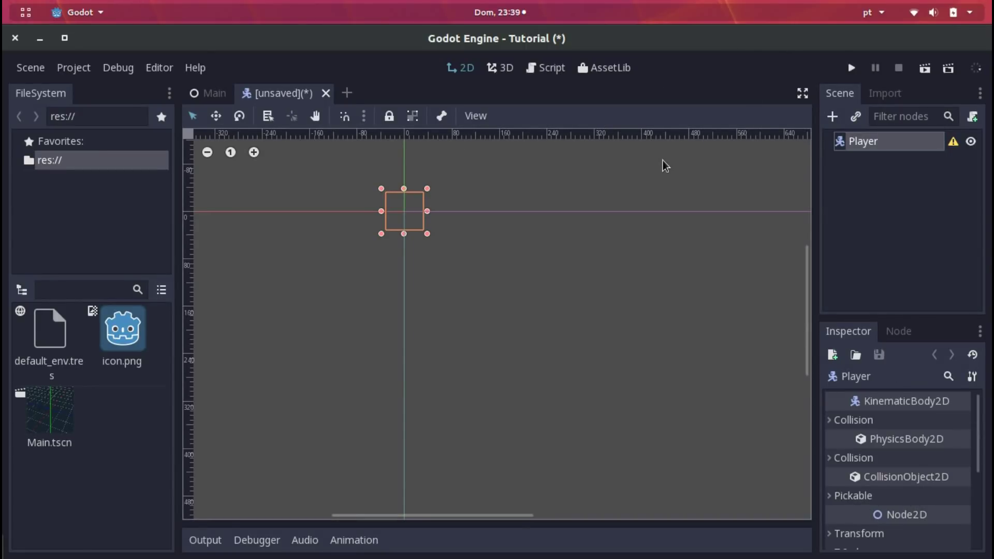
left_click(832, 117)
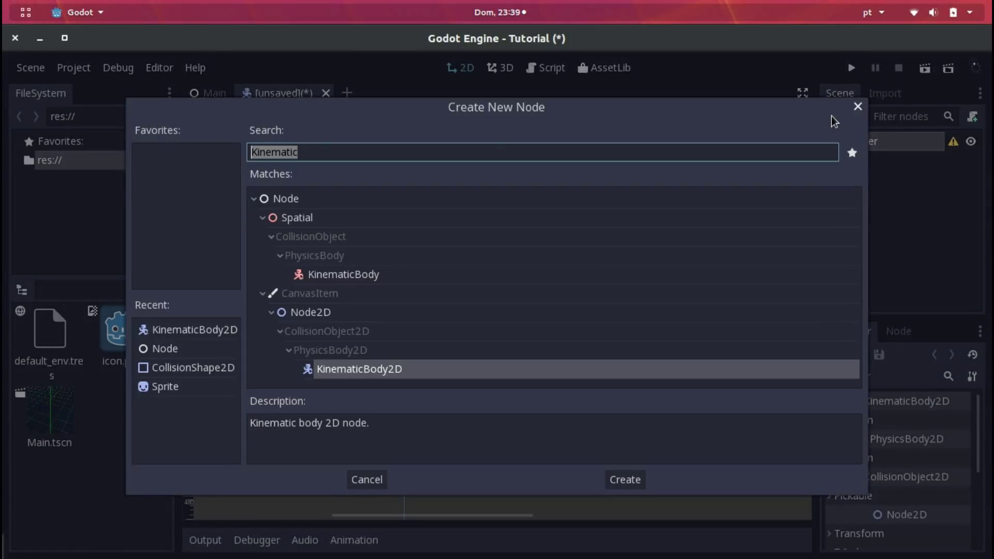
- Add a Sprite child under Player and set icon.png as its texture
type("Sprite")
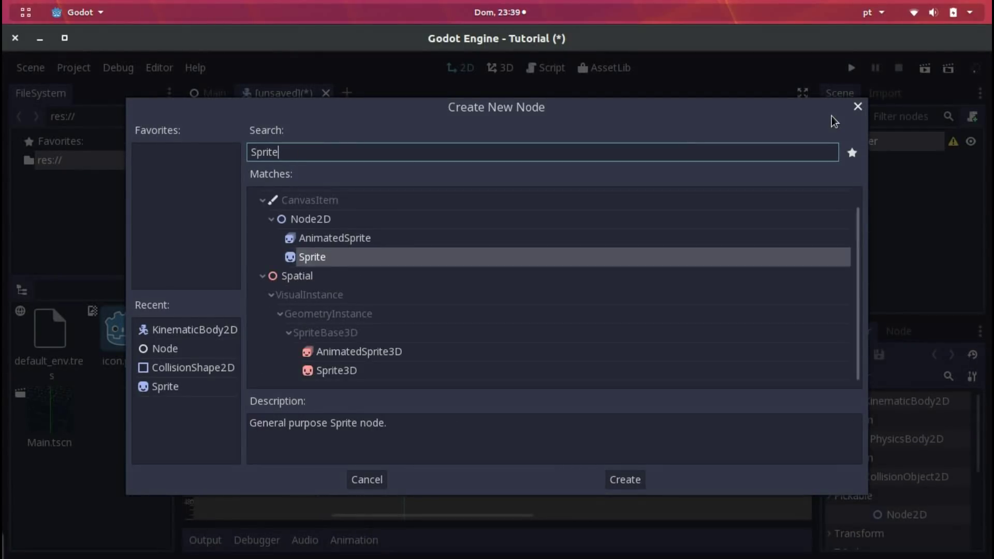
key("Return")
mouse_move(120, 327)
left_mouse_down()
mouse_move(131, 320)
mouse_move(926, 421)
left_mouse_up()
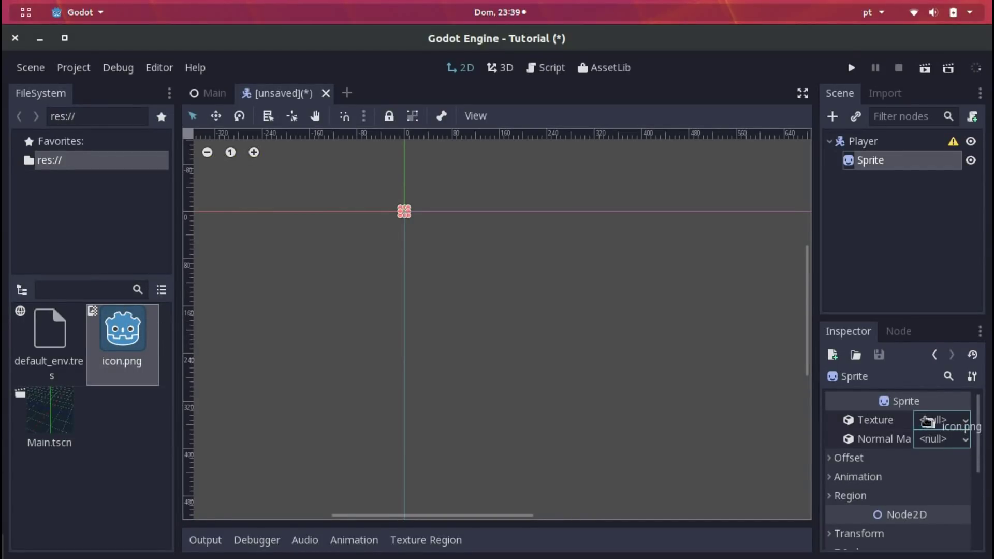
left_click_drag(927, 421, 928, 422)
- Centre the icon sprite in the view and reselect the Player node
scroll(357, 189, "up", 3)
scroll(468, 215, "up", 2)
scroll(465, 259, "down", 4)
scroll(371, 273, "down", 2)
scroll(388, 287, "up", 2)
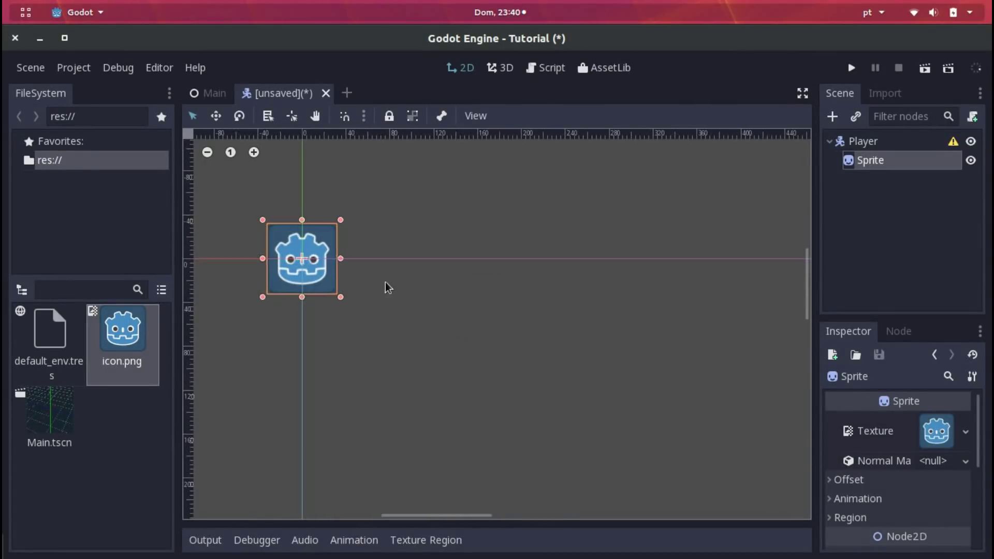
middle_click_drag(388, 288, 491, 310)
left_click(888, 147)
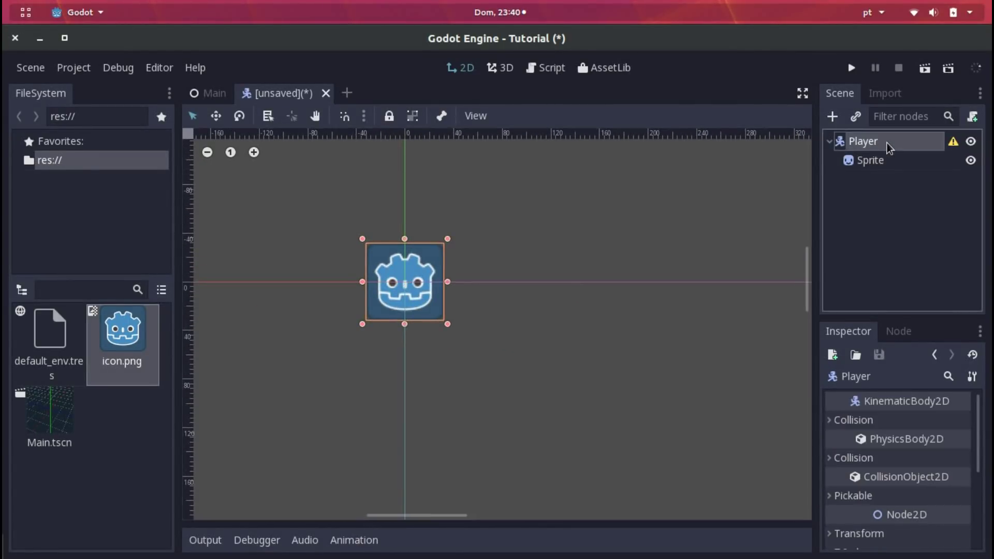
left_click(865, 161)
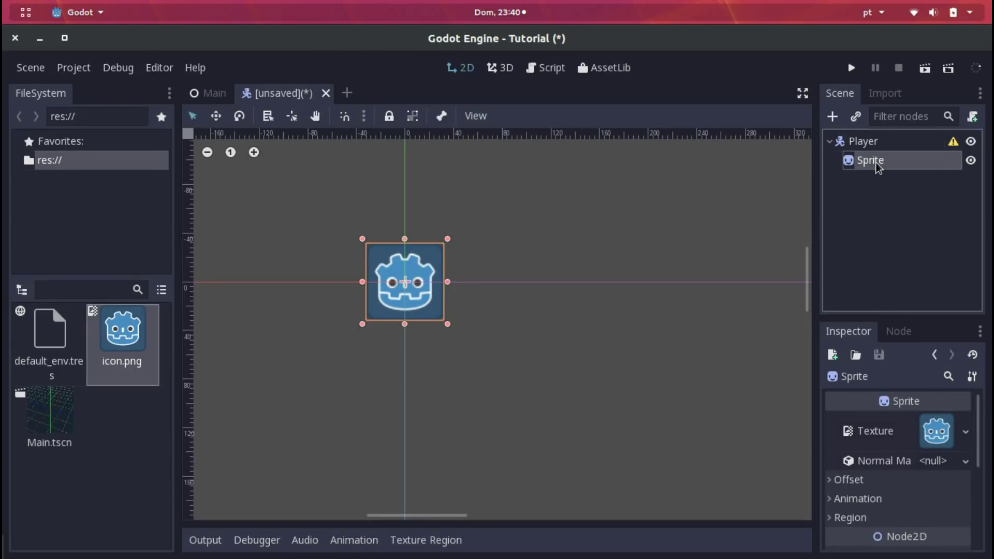
left_click(883, 142)
- Add a CollisionShape2D child under Player and show its Shape type choices
left_click(833, 117)
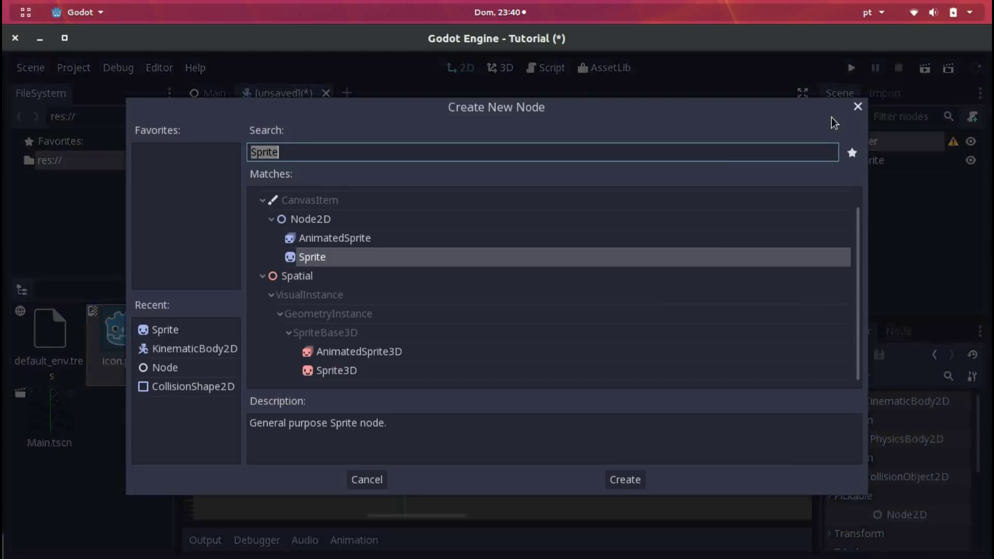
type("CollisionShap")
key("Return")
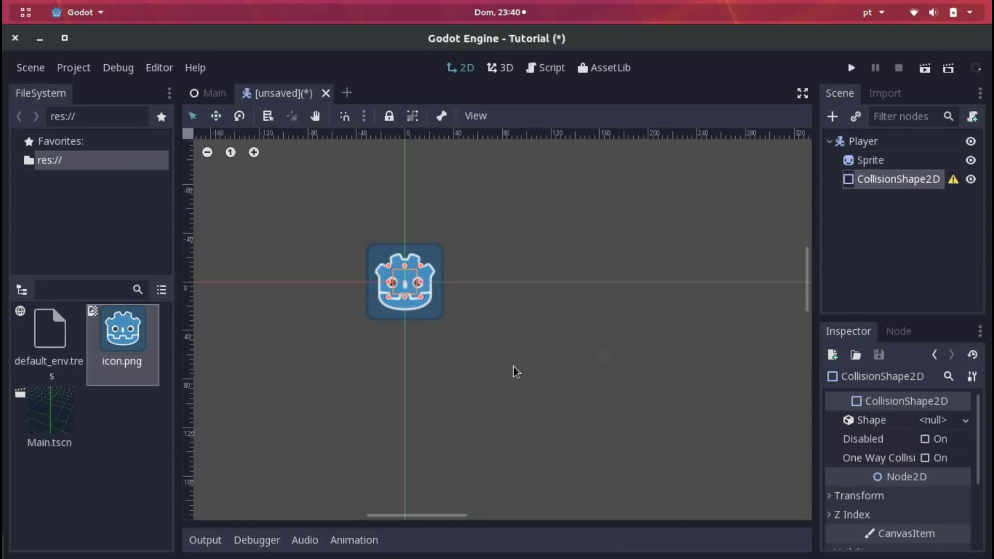
scroll(386, 285, "up", 4)
scroll(563, 300, "down", 1)
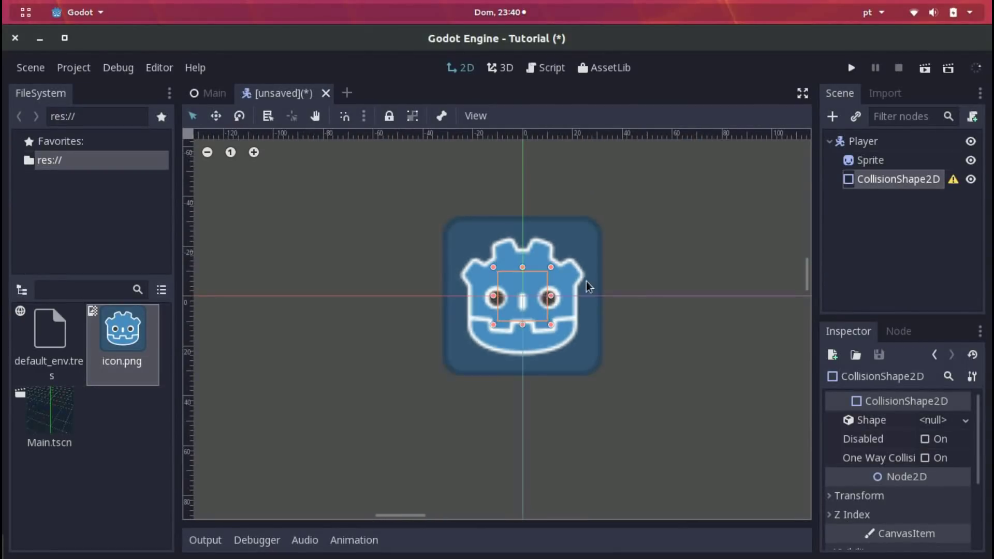
scroll(547, 336, "up", 1)
scroll(533, 326, "up", 1)
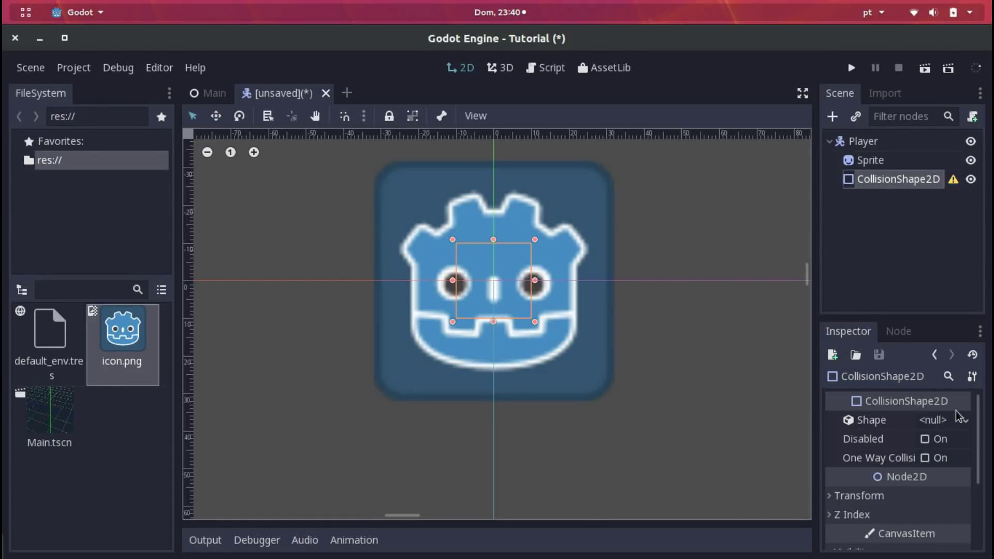
left_click(957, 424)
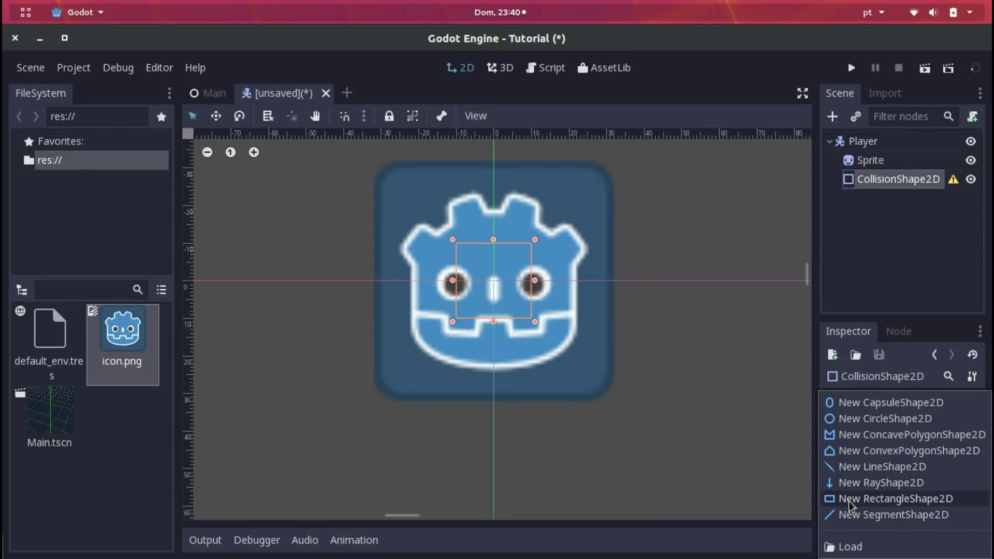
- Give the CollisionShape2D a rectangle shape and start widening it across the icon
left_click(851, 499)
scroll(517, 272, "up", 1)
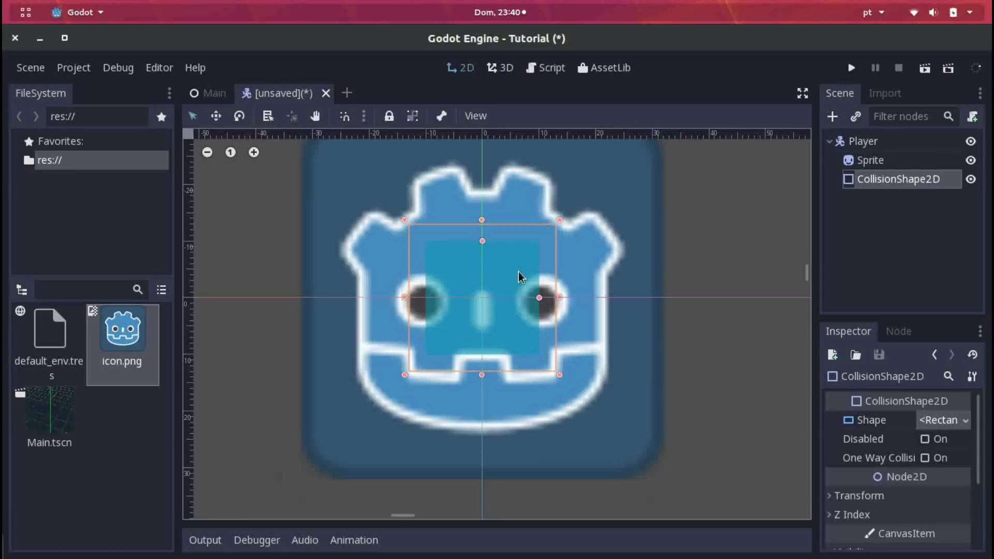
scroll(523, 301, "up", 1)
mouse_move(553, 312)
left_mouse_down()
mouse_move(548, 318)
mouse_move(743, 324)
mouse_move(506, 330)
left_mouse_up()
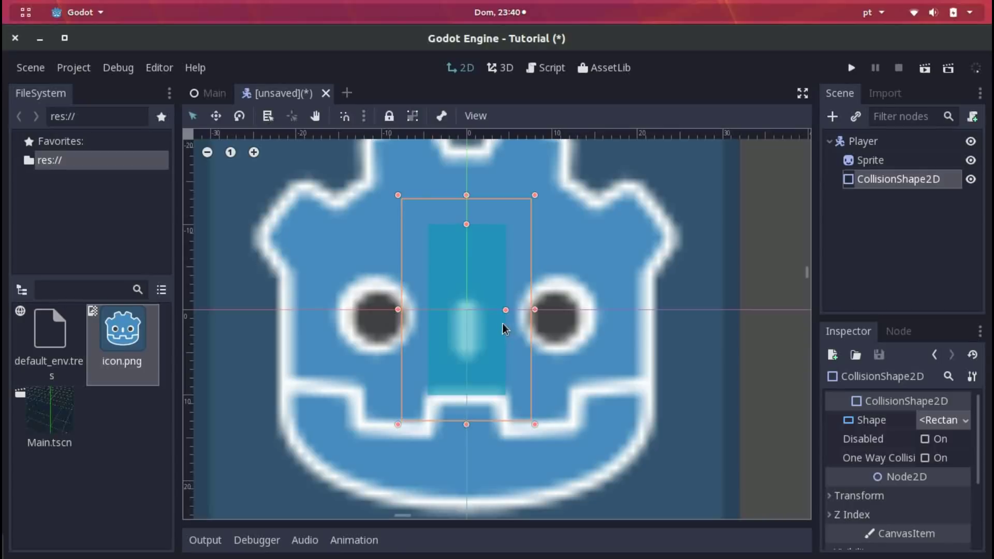
key("ctrl+z")
left_click(363, 116)
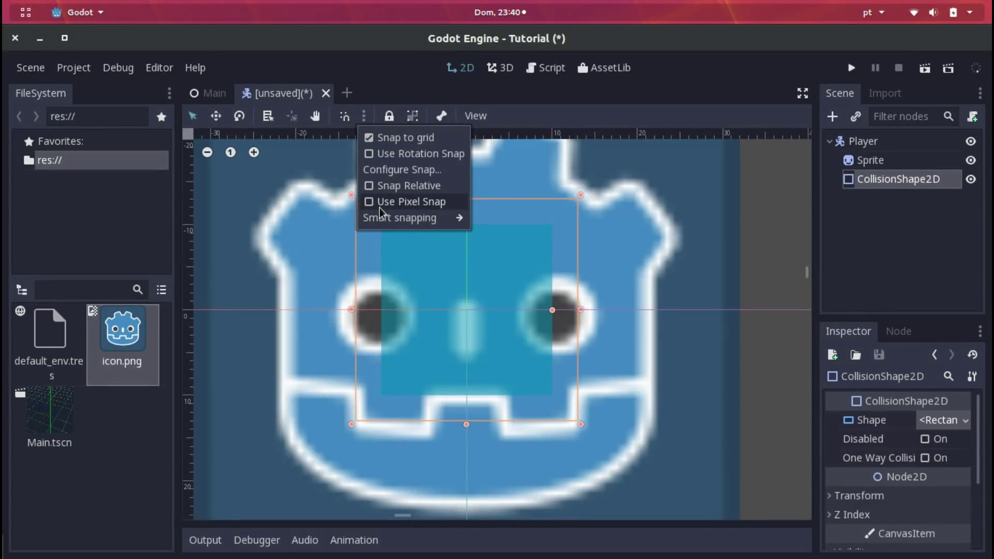
left_click(497, 334)
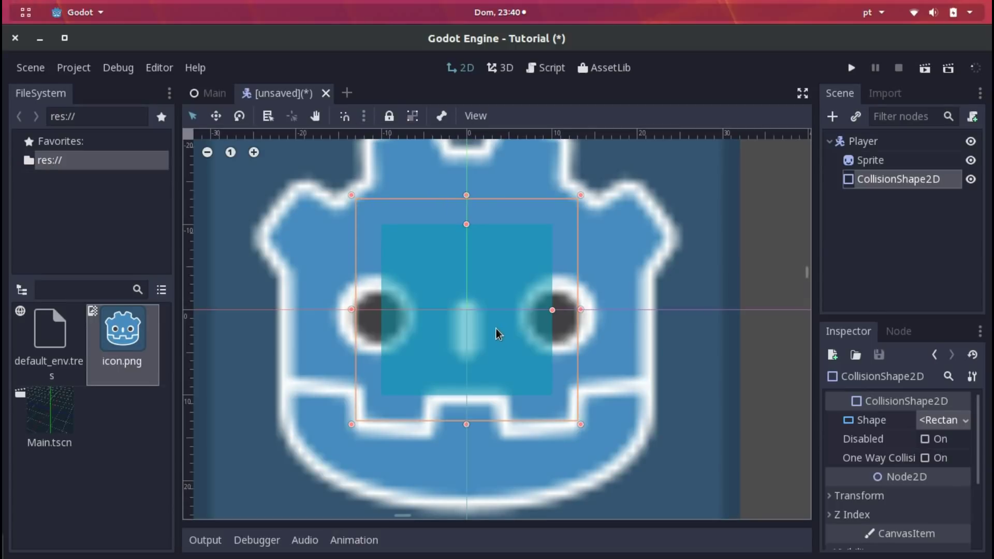
left_click_drag(552, 311, 740, 310)
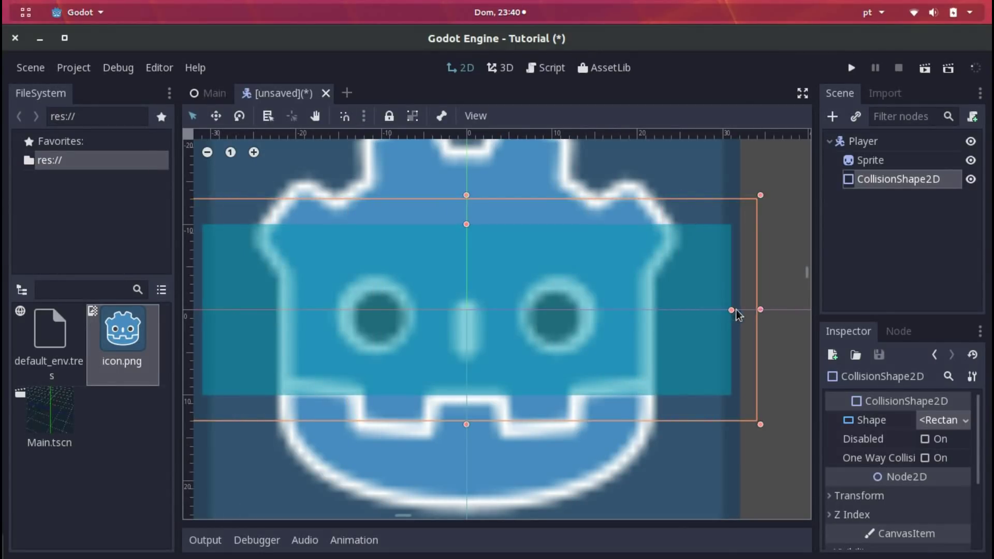
- Adjust the collision rectangle's width back and forth toward the sprite's edges
scroll(550, 281, "down", 3)
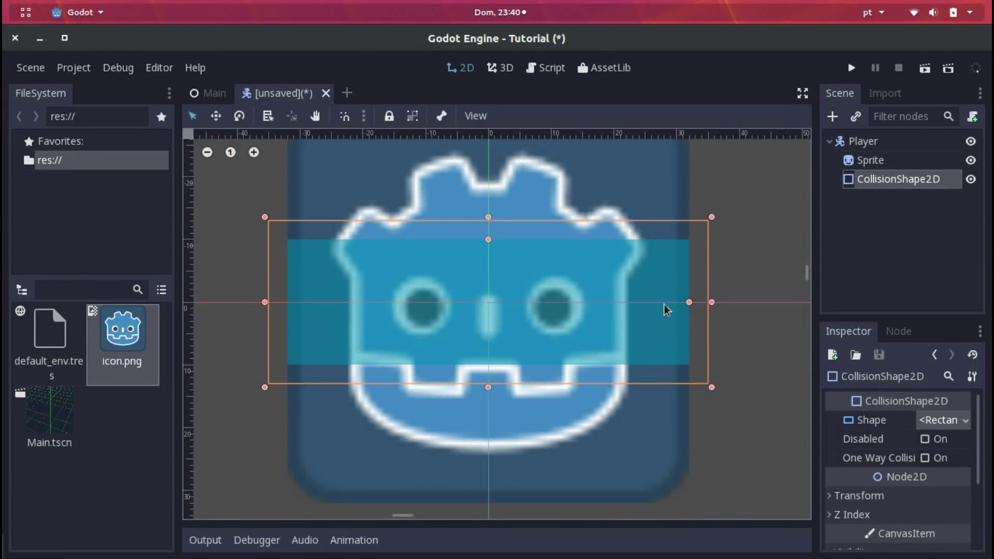
scroll(566, 291, "up", 1)
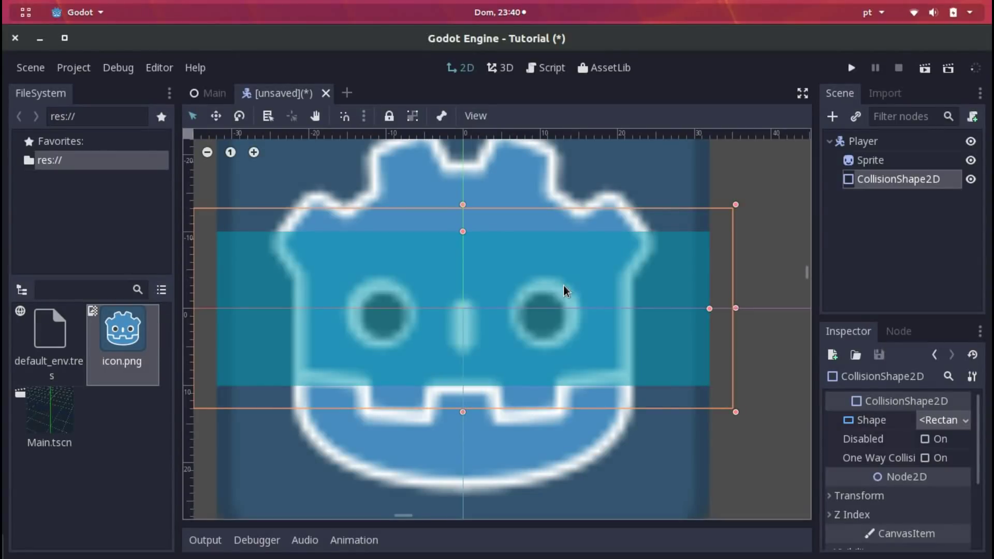
scroll(475, 246, "down", 1)
scroll(474, 246, "down", 1)
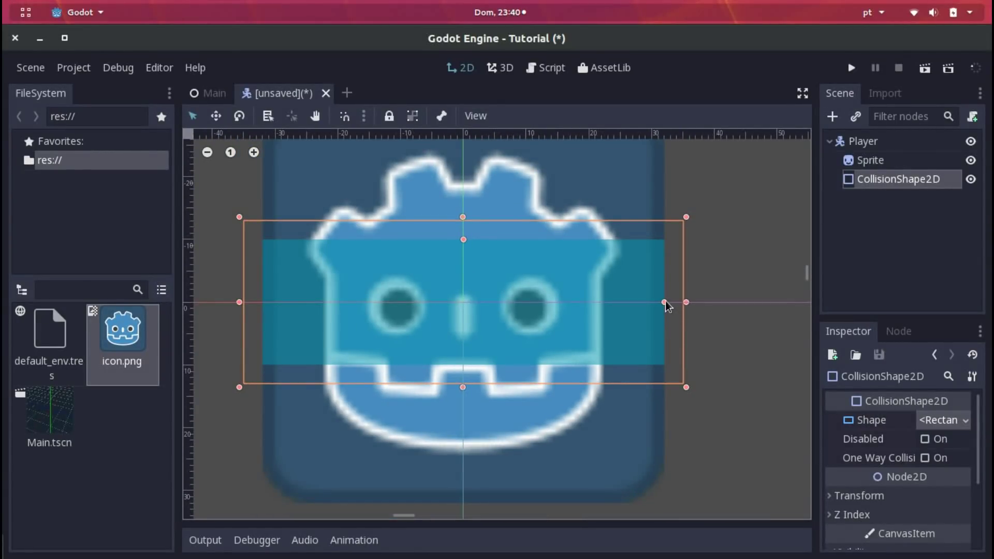
left_click_drag(666, 305, 647, 313)
scroll(648, 315, "up", 2)
scroll(647, 316, "up", 2)
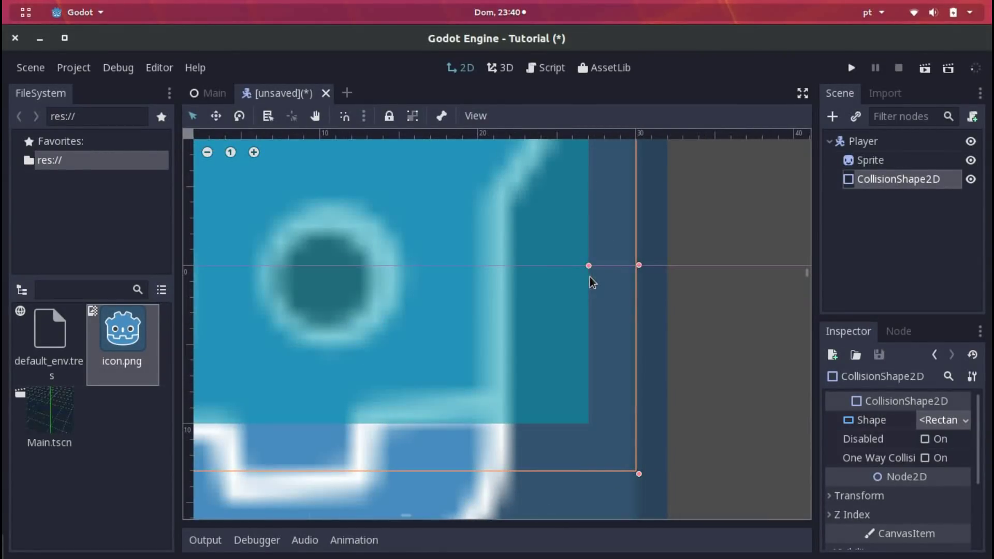
left_click_drag(639, 265, 709, 266)
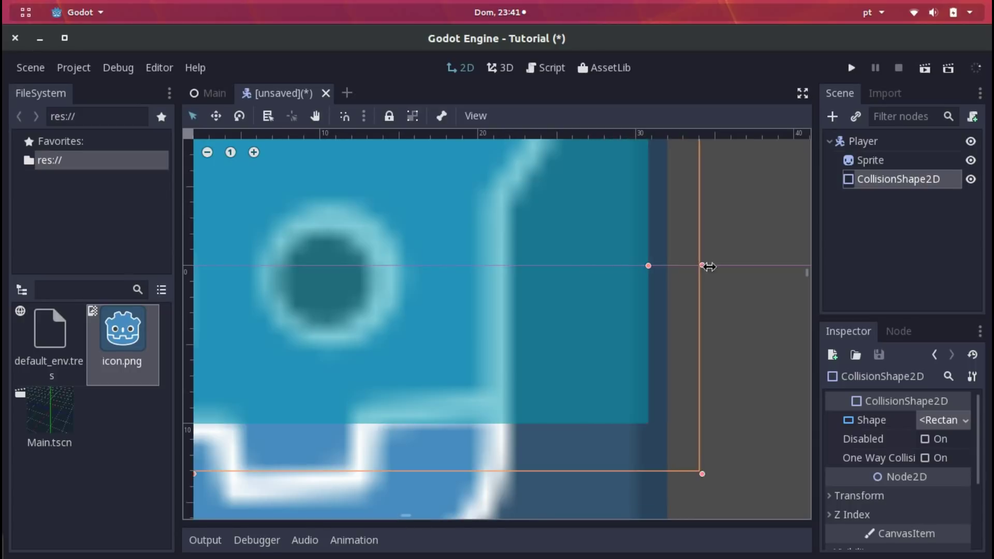
left_click_drag(709, 266, 544, 266)
left_click_drag(674, 278, 453, 274)
scroll(452, 277, "down", 4)
scroll(453, 278, "up", 2)
scroll(528, 282, "down", 2)
middle_click_drag(528, 281, 656, 299)
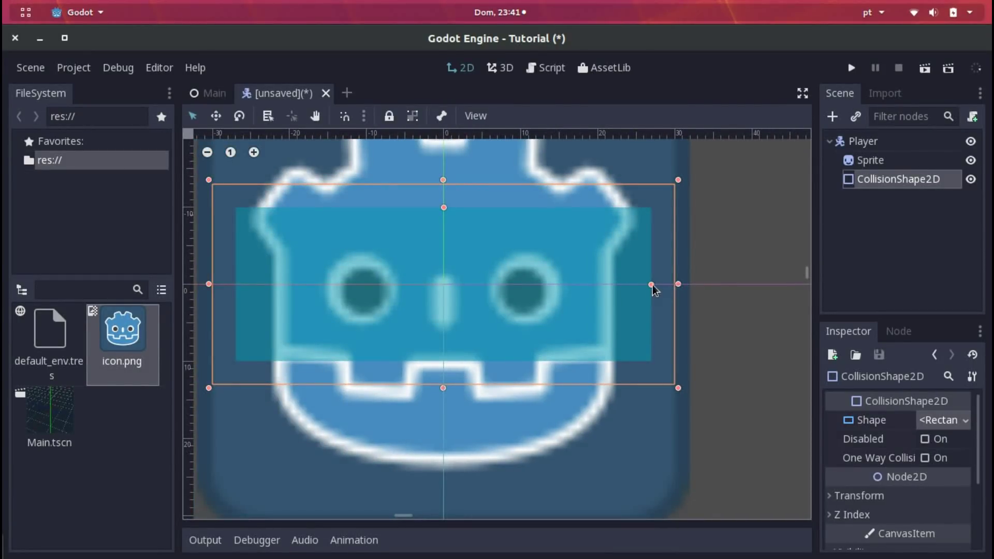
- Match the rectangle's width to the sprite's sides and stretch it tall enough to cover it
left_click_drag(651, 284, 690, 284)
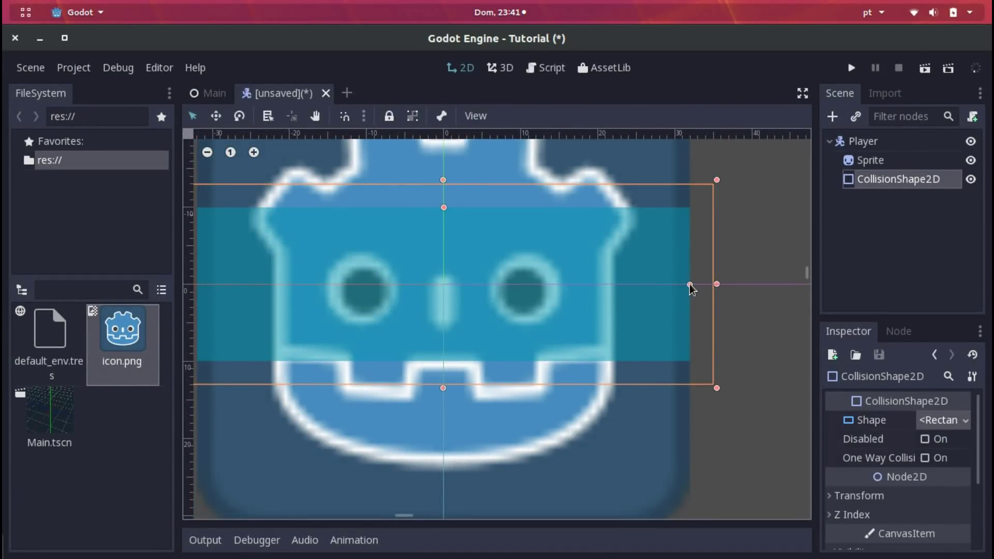
left_click_drag(717, 284, 674, 320)
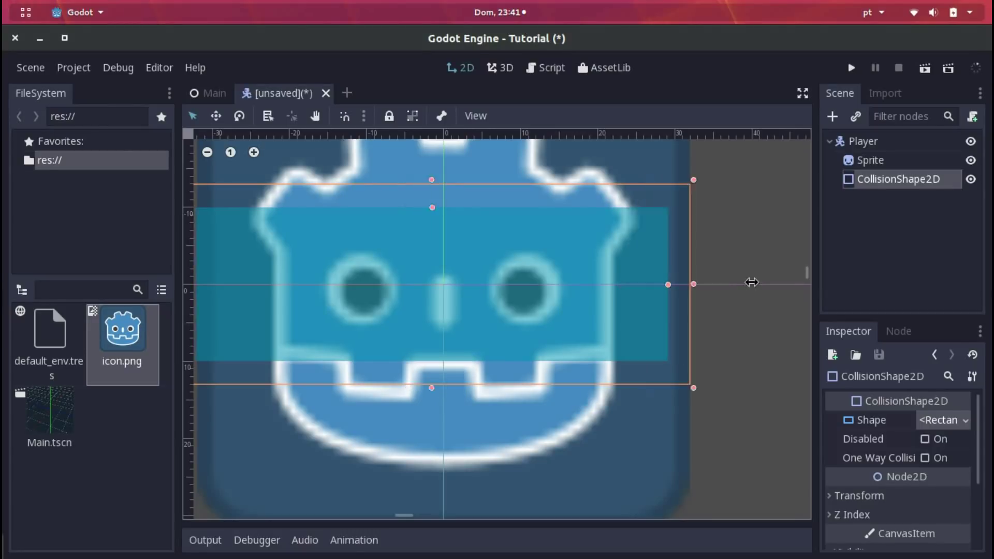
scroll(453, 266, "down", 2)
middle_click_drag(453, 266, 558, 272)
left_click_drag(562, 270, 562, 156)
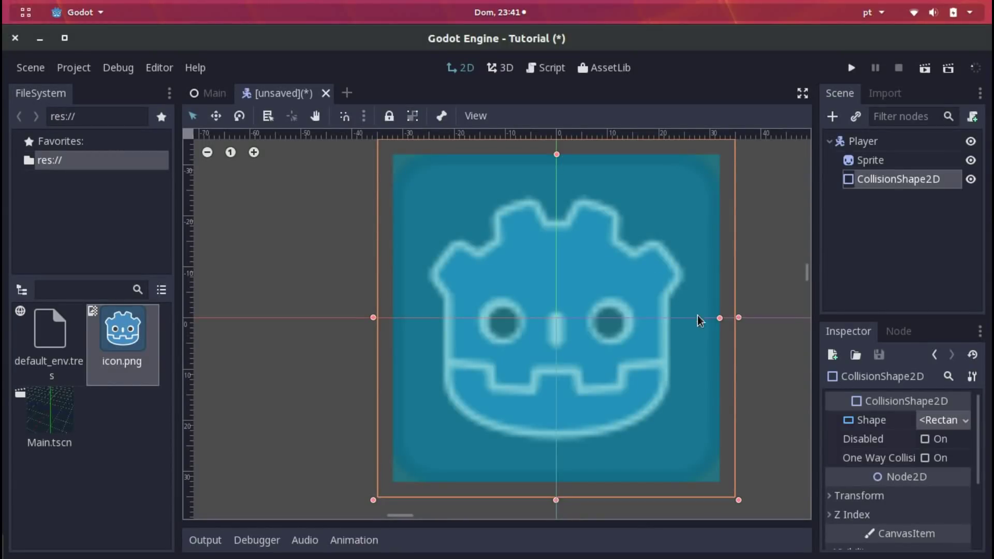
- Select the Player node and bring up its context menu
scroll(640, 340, "down", 2)
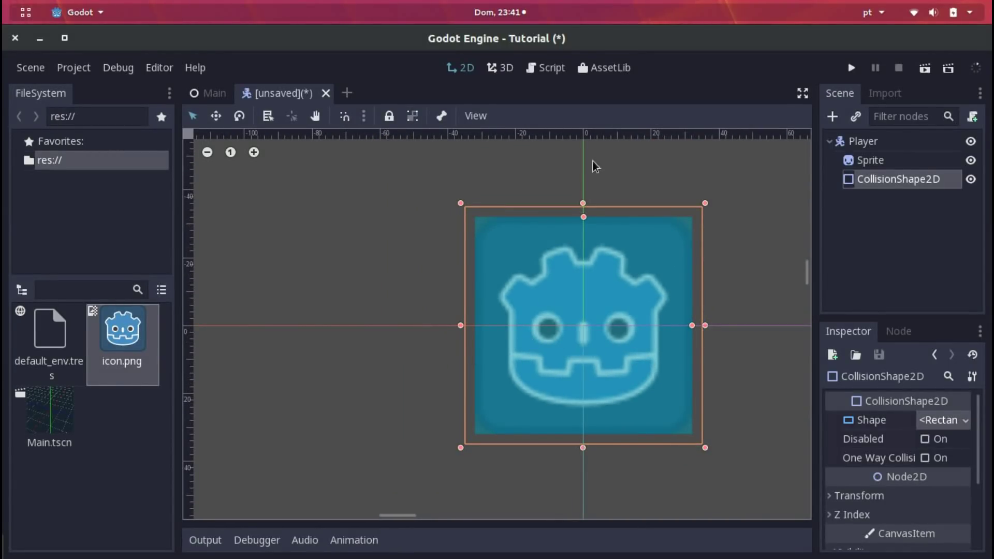
scroll(523, 492, "down", 2)
scroll(444, 406, "down", 2)
scroll(444, 406, "down", 2)
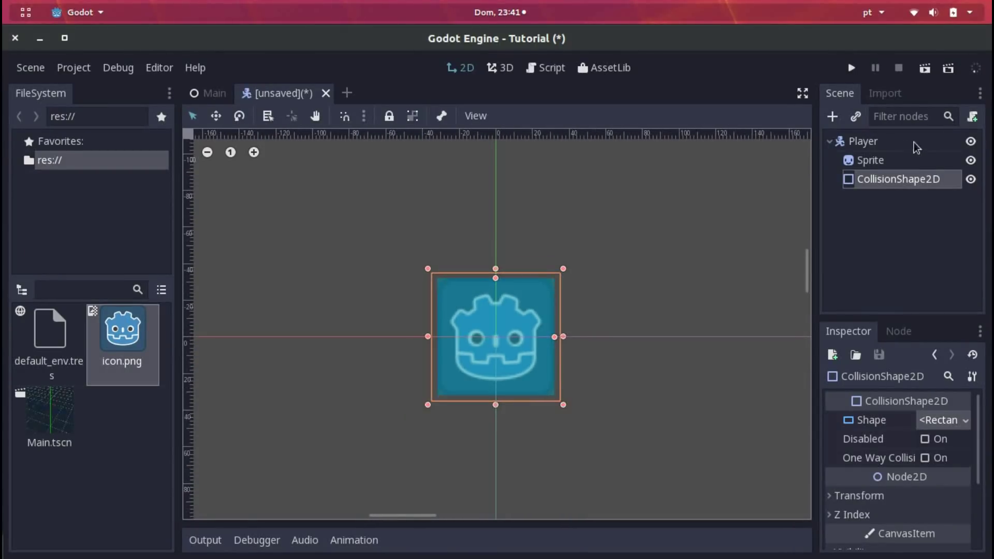
left_click(907, 144)
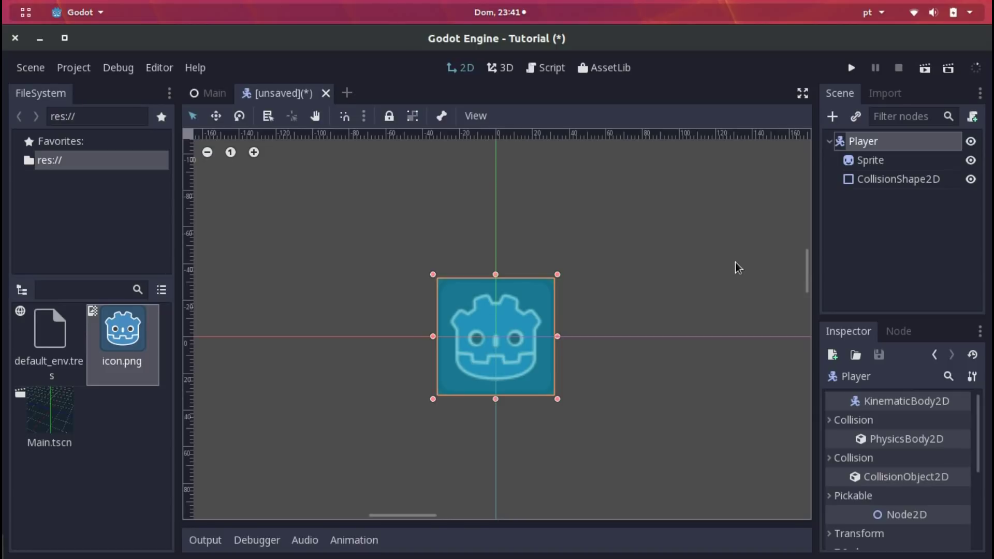
right_click(873, 149)
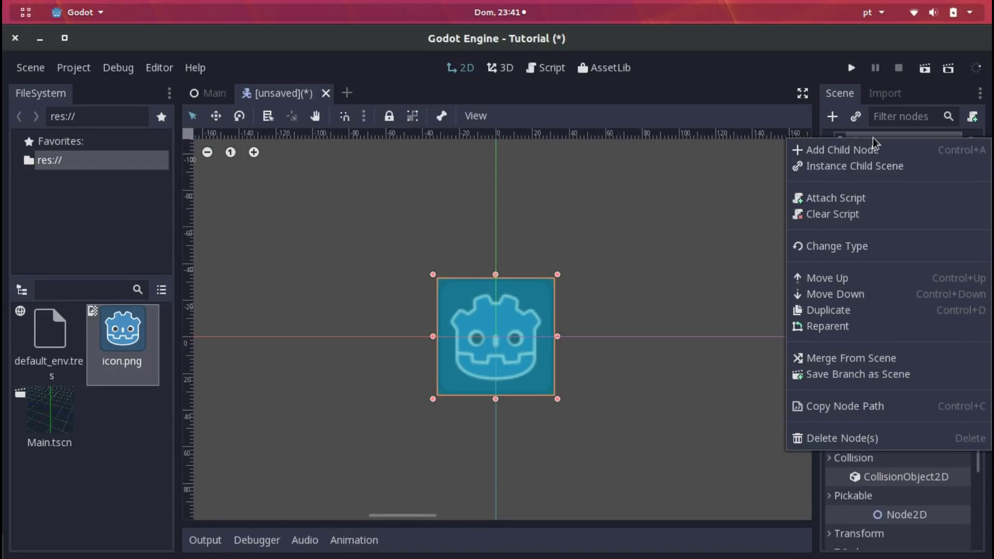
- Start attaching a script to the Player node and create a new Scripts folder for it
left_click(826, 202)
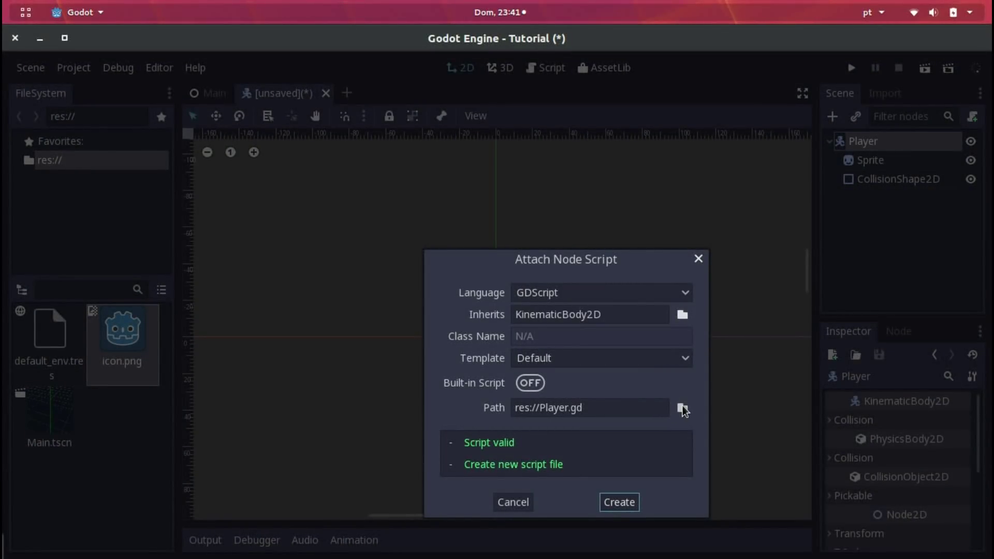
left_click(682, 408)
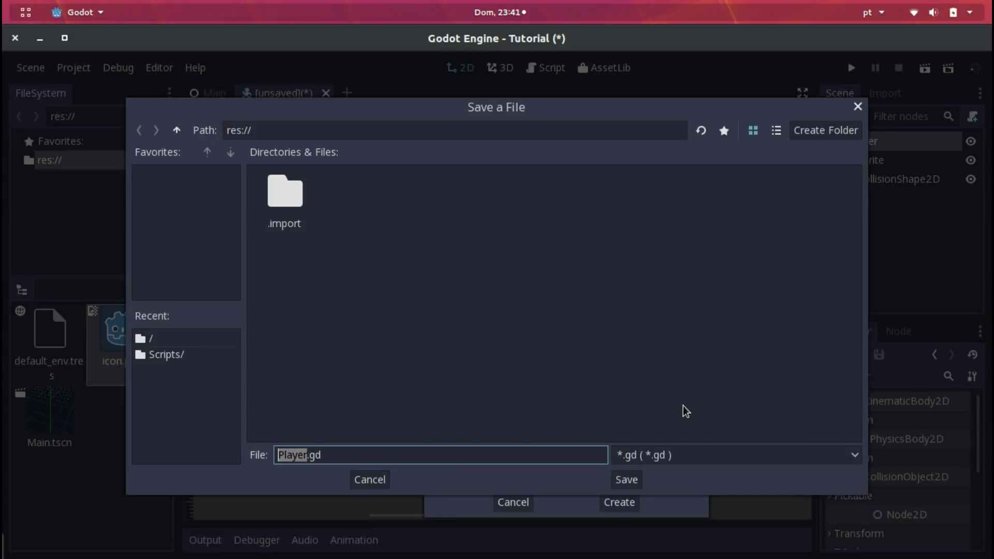
left_click(822, 132)
type("Scrip")
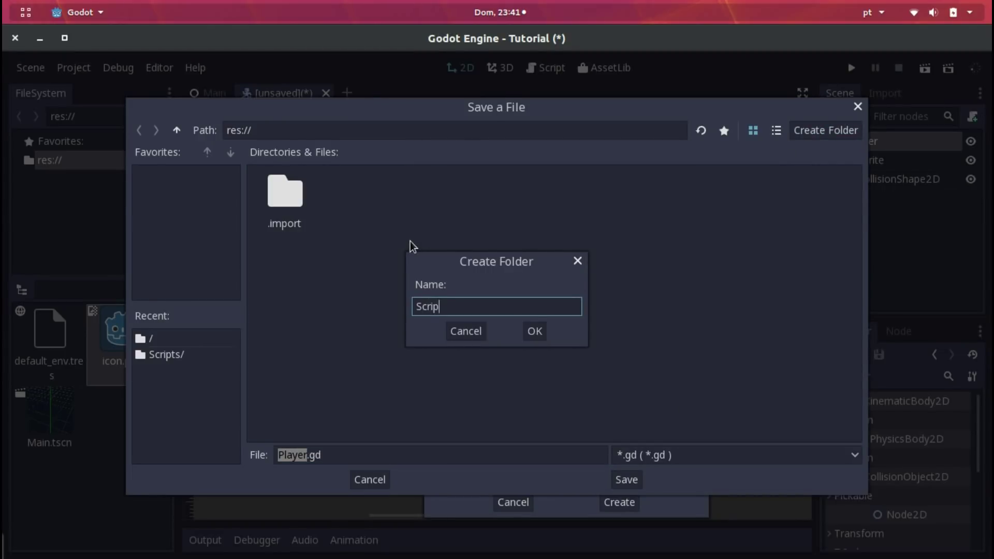
type("ts")
left_click(535, 331)
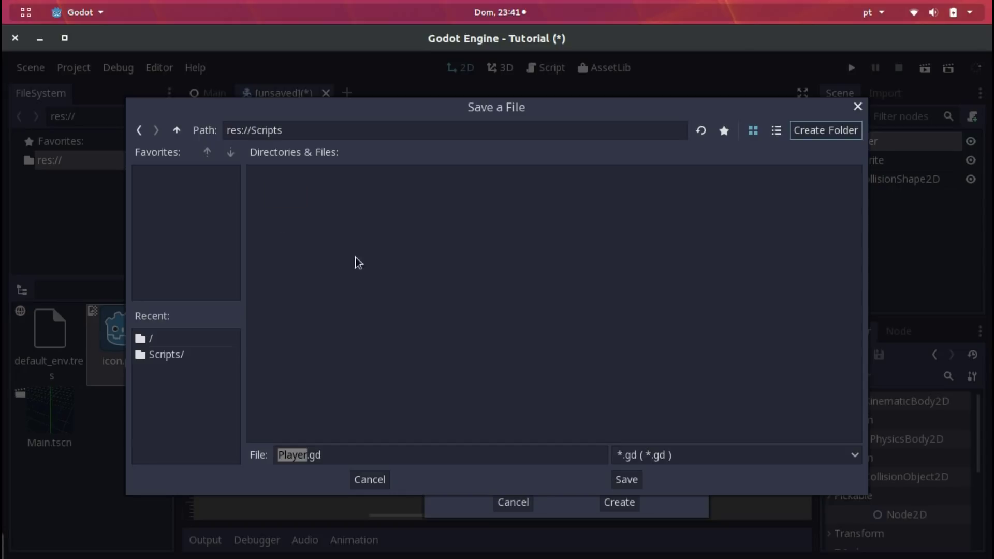
- Name the script Player.gd, save it in the Scripts folder and create it
left_click(300, 455)
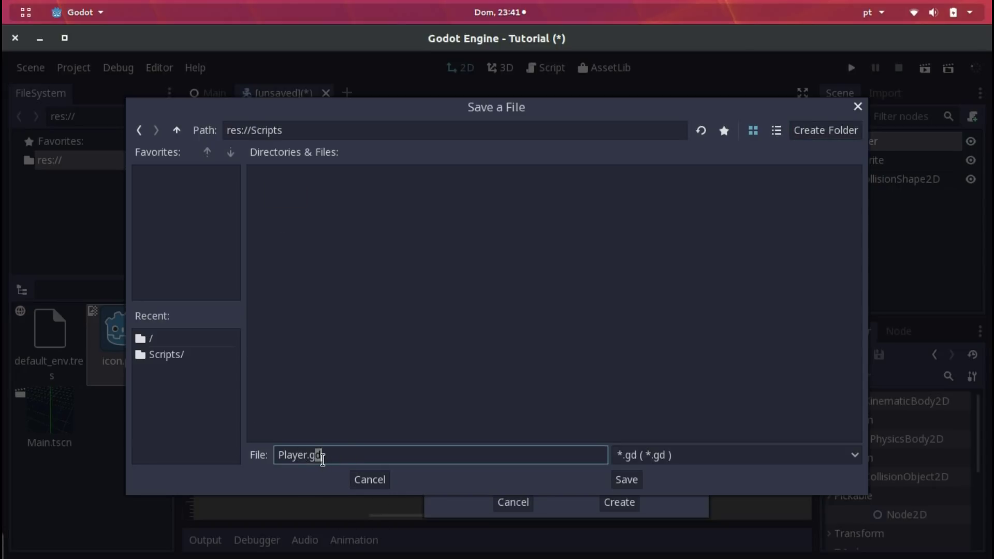
double_click(314, 456)
left_click_drag(313, 456, 348, 455)
left_click(626, 479)
left_click(620, 498)
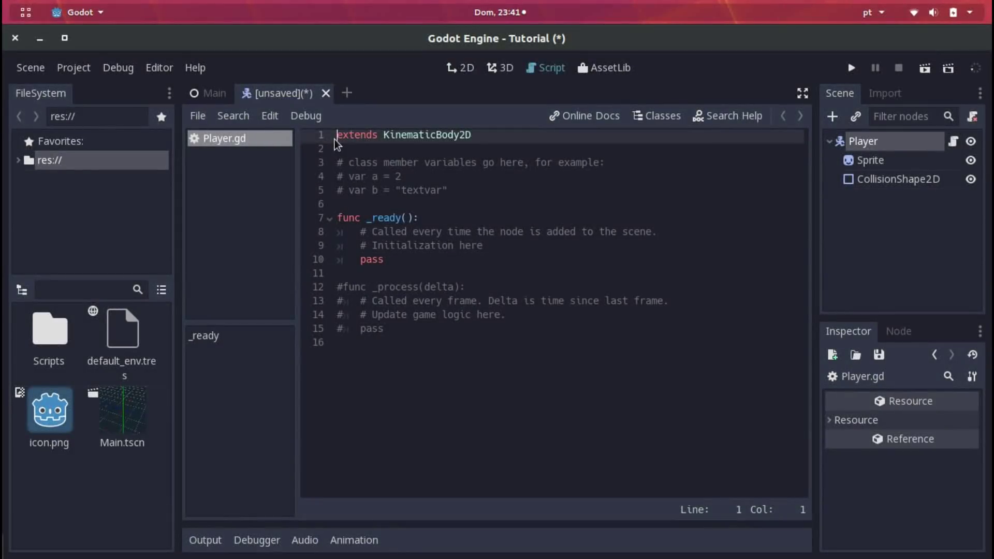
- Expand the script editor to full window and keep the first line as 'extends KinematicBody2D'
left_click_drag(337, 135, 472, 136)
left_click(510, 220)
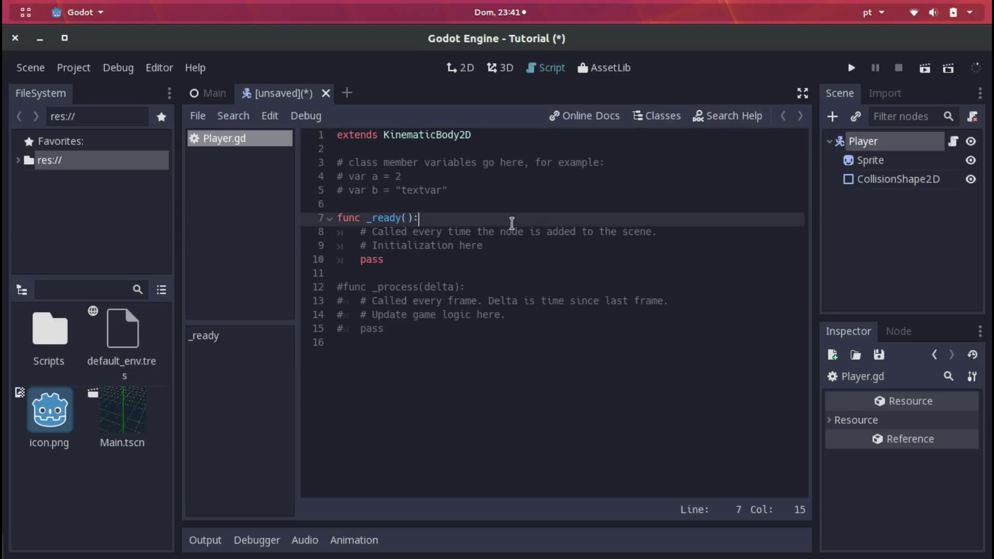
key("ctrl+shift+F11")
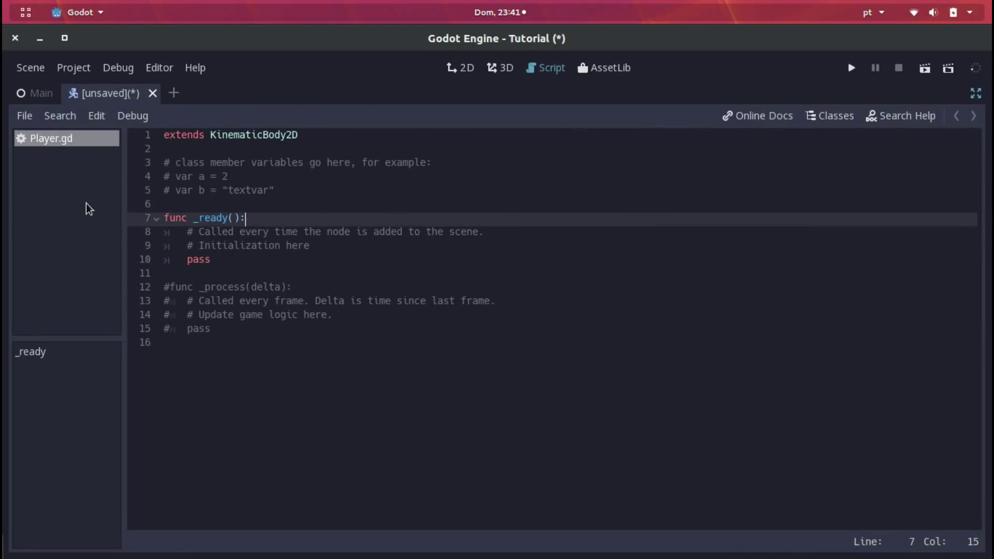
left_click(118, 196)
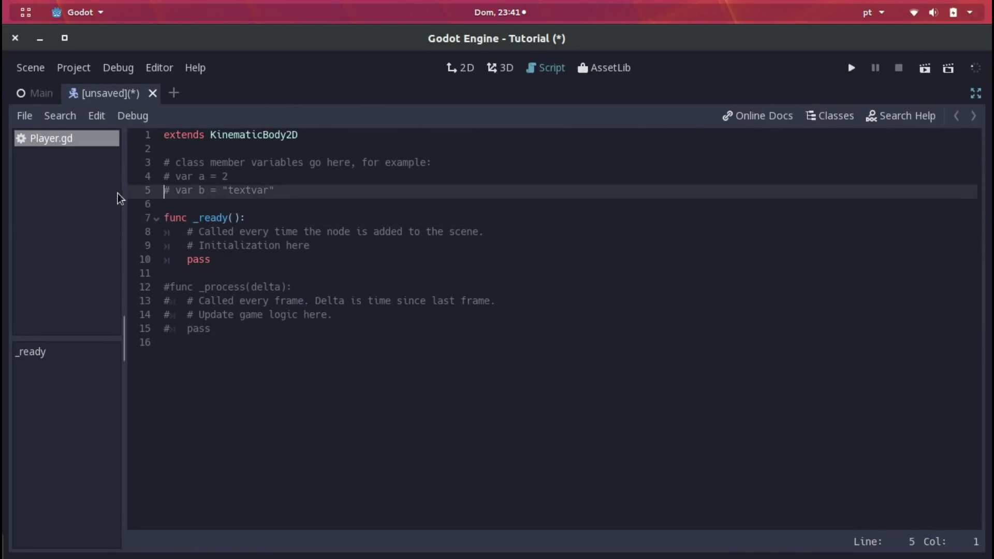
left_click(224, 135)
double_click(223, 136)
type("Node")
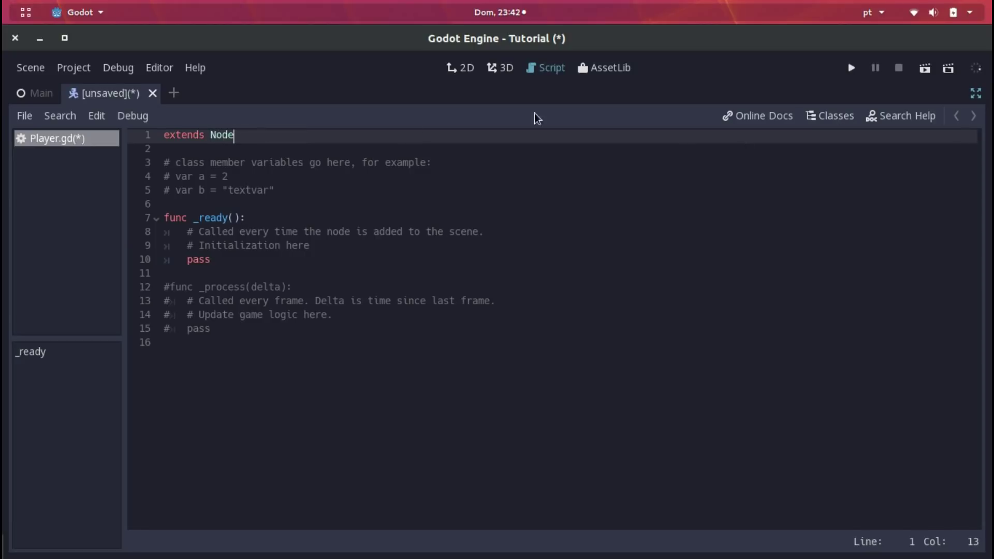
double_click(225, 134)
type("K")
key("BackSpace")
type("Body2D")
- Delete the template comment lines and the commented-out _process block
mouse_move(310, 182)
left_mouse_down()
mouse_move(67, 150)
mouse_move(107, 162)
left_mouse_up()
key("BackSpace")
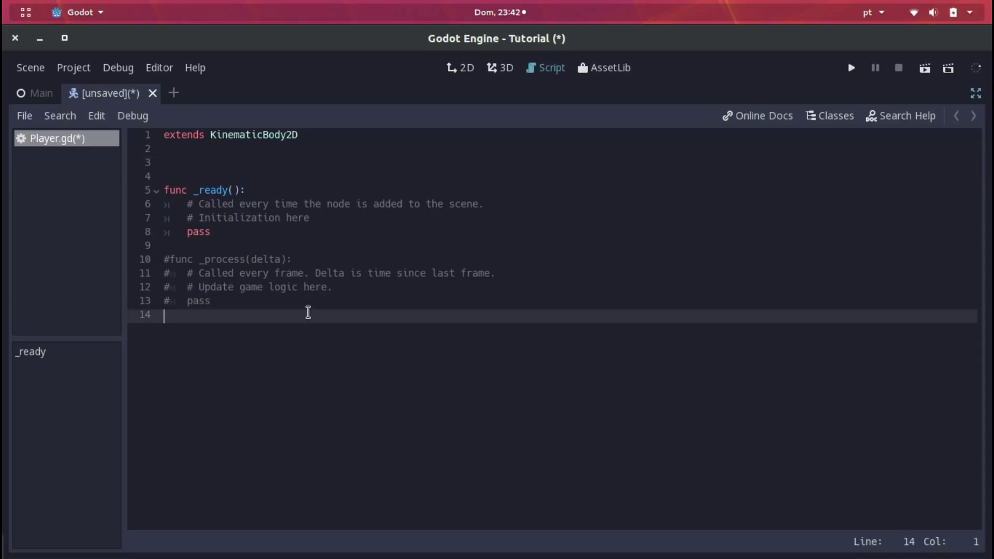
left_click_drag(309, 314, 111, 242)
key("BackSpace")
mouse_move(303, 217)
left_mouse_down()
mouse_move(188, 191)
mouse_move(91, 208)
left_mouse_up()
key("BackSpace")
- Remove the _ready function and the leftover empty lines
key("BackSpace")
left_click(203, 163)
key("Down")
key("Down")
key("Down")
key("shift+Up")
key("shift+Up")
key("shift+Up")
key("shift+Down")
key("shift+Down")
key("shift+Down")
key("shift+Up")
key("shift+Up")
key("BackSpace")
key("BackSpace")
key("BackSpace")
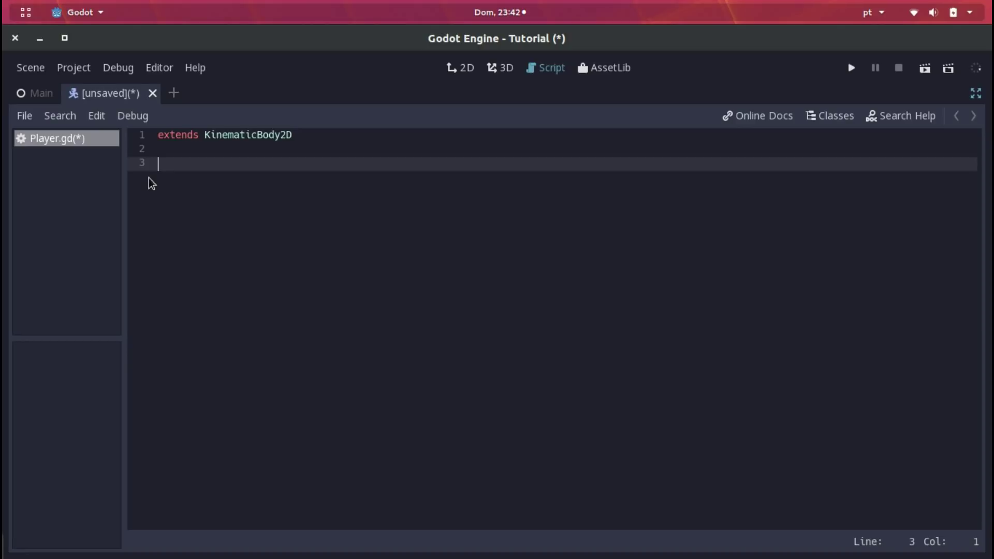
- Declare 'var motion = Vector2()' with no arguments in Player.gd
type("var")
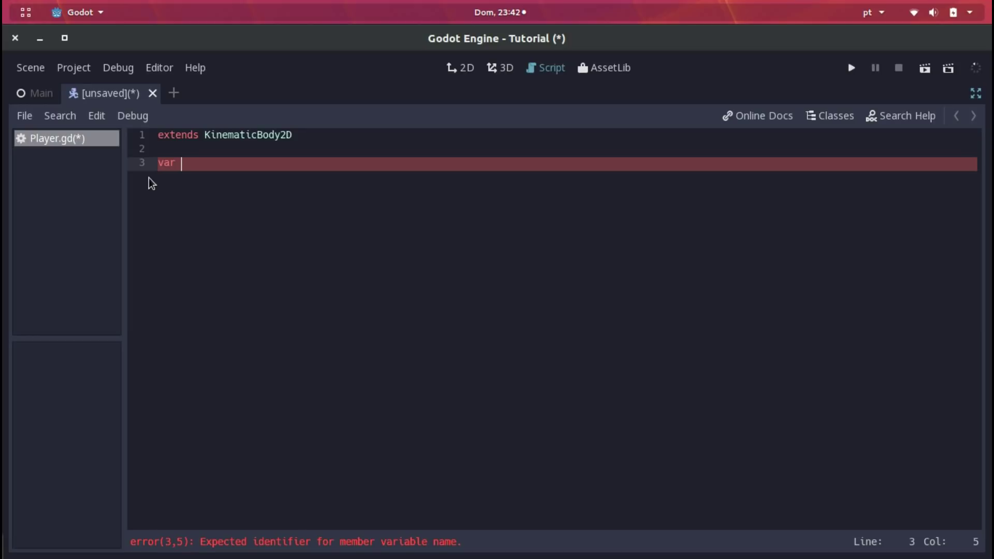
type("motion = Vector2()")
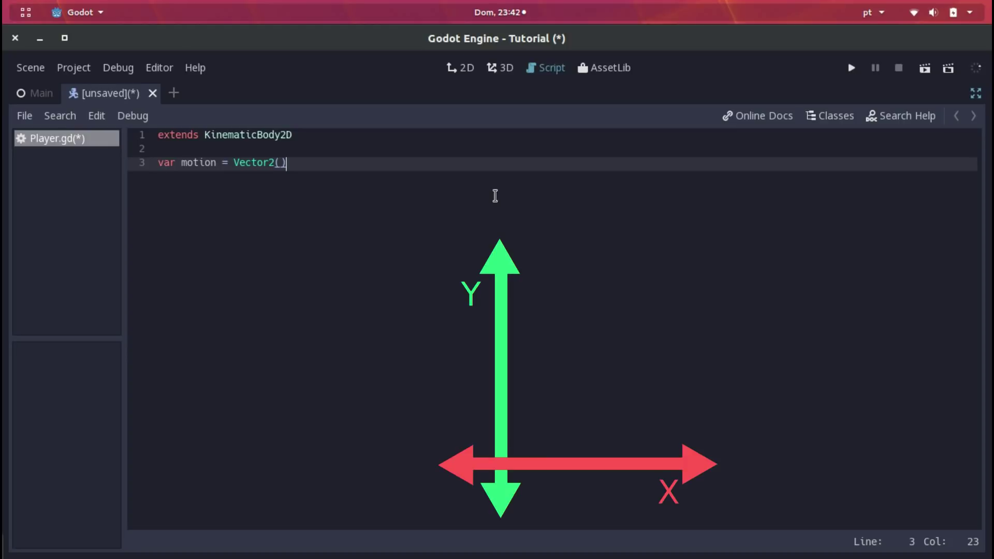
type("x, y")
key("Escape")
key("ctrl+Left")
key("ctrl+Left")
key("ctrl+Left")
key("ctrl+Right")
key("Right")
key("Right")
key("Right")
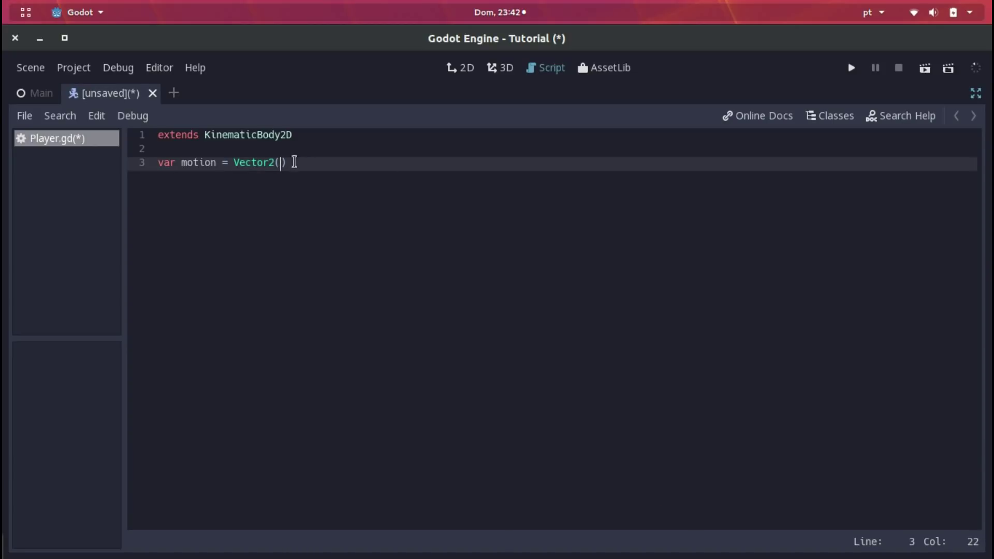
left_click(167, 154)
left_click(251, 160)
left_click(238, 153)
left_click_drag(234, 162, 286, 162)
- Add 'const SPEED = 100' above the motion variable
left_click(272, 149)
key("Return")
key("Return")
key("Up")
type("const SPEED = 100")
- Rename the constant to CHARACTER_SPEED, then remove the CHARACTER_ prefix so it reads SPEED = 100
left_click(175, 163)
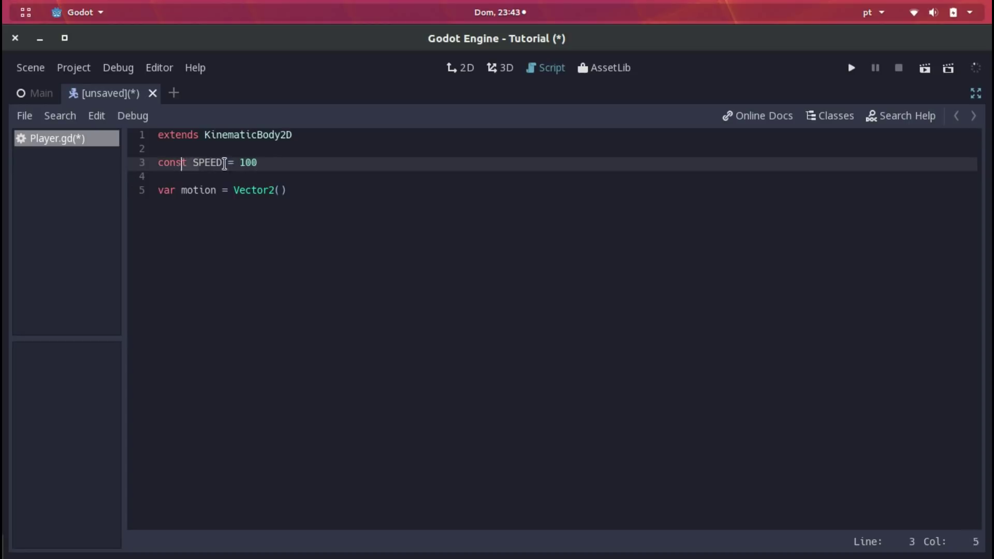
left_click(210, 162)
left_click(217, 163)
left_click(225, 163)
key("BackSpace")
key("BackSpace")
key("BackSpace")
key("BackSpace")
key("BackSpace")
type("CHARACTER_SPEED")
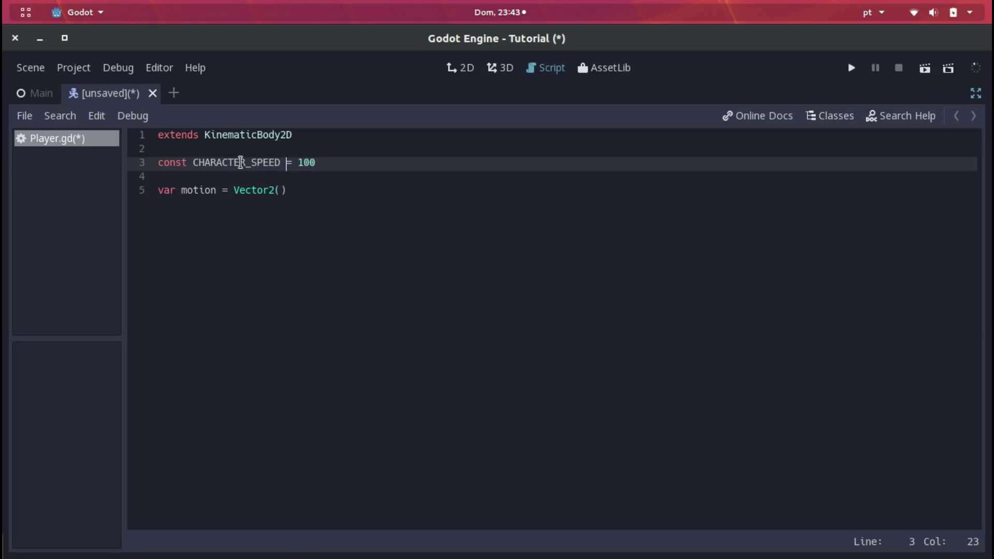
left_click_drag(256, 162, 188, 163)
left_click(192, 162)
key("Delete")
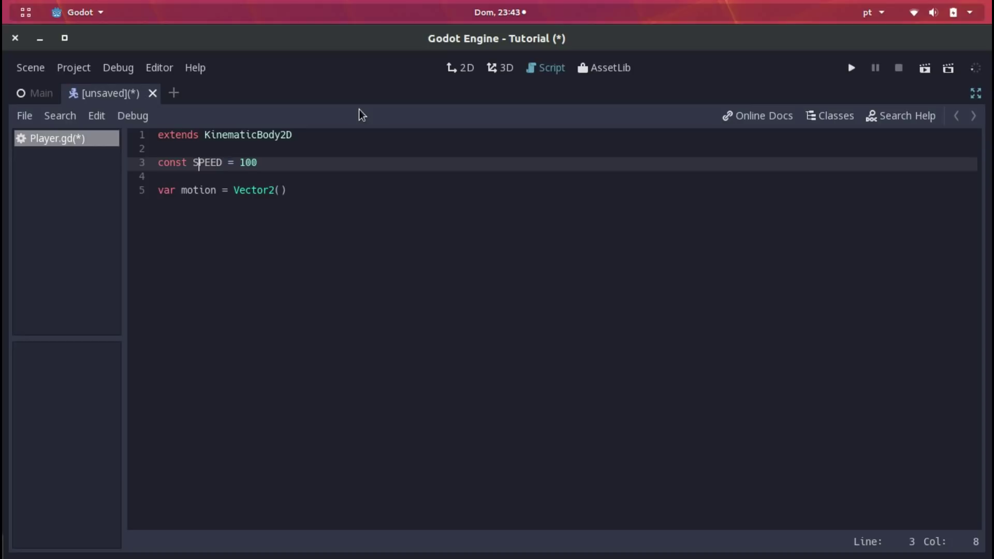
- Keep one blank line between the declarations and expand the script editor to full window
left_click(318, 193)
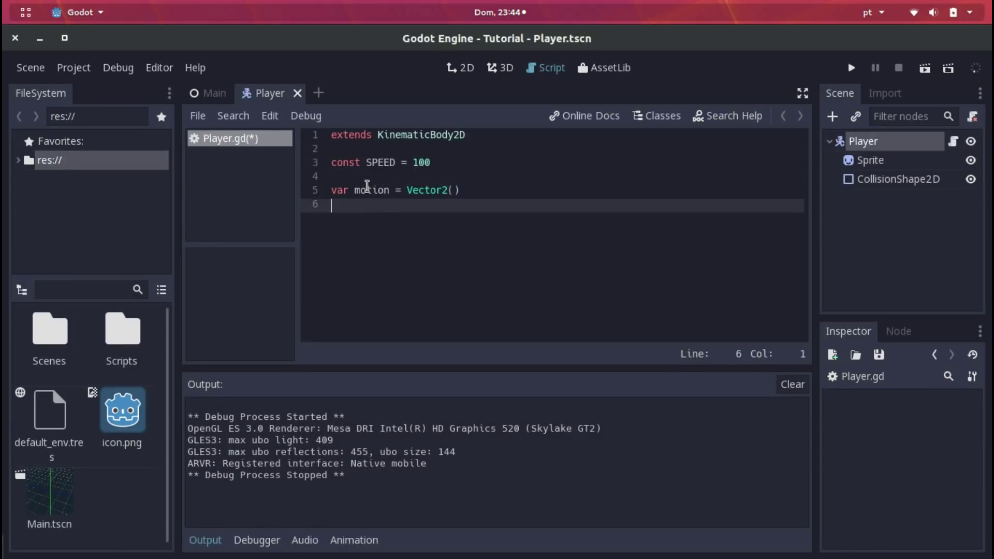
left_click(363, 179)
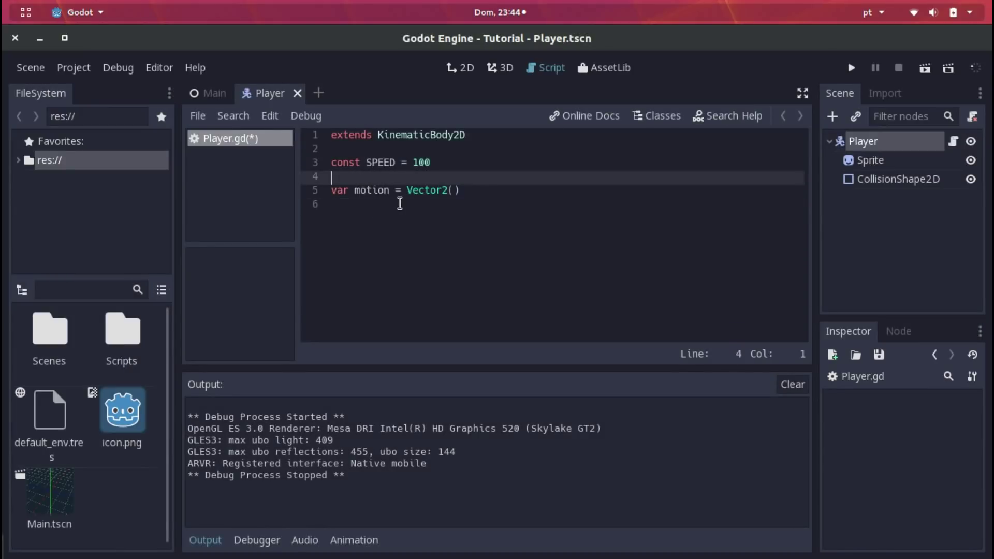
left_click(469, 189)
left_click(421, 181)
key("BackSpace")
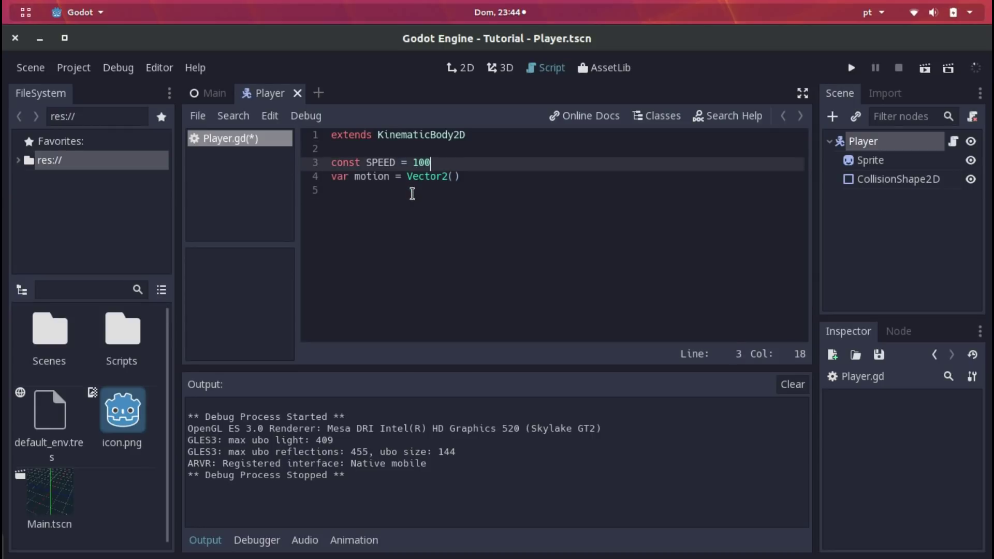
key("Return")
left_click(358, 162)
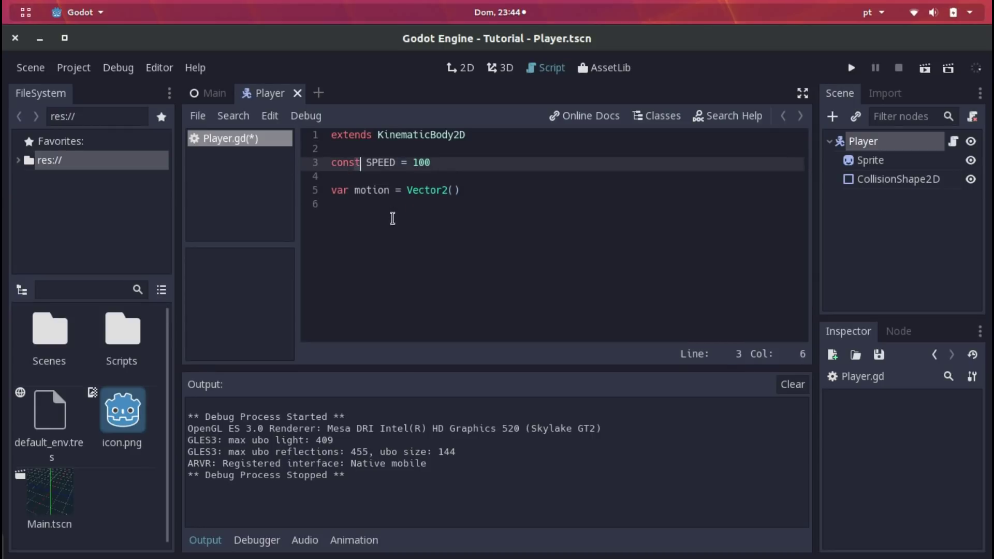
left_click(392, 218)
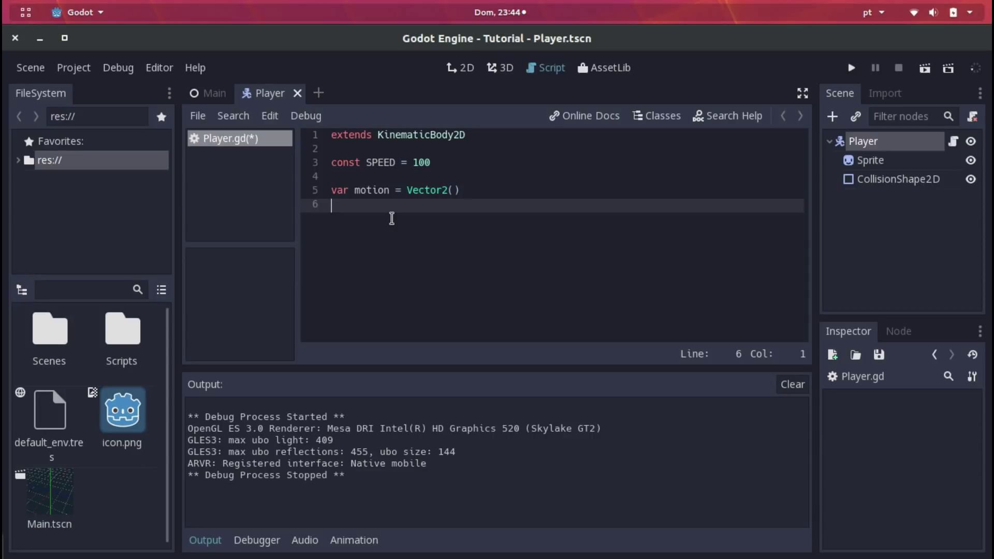
key("ctrl+shift+F11")
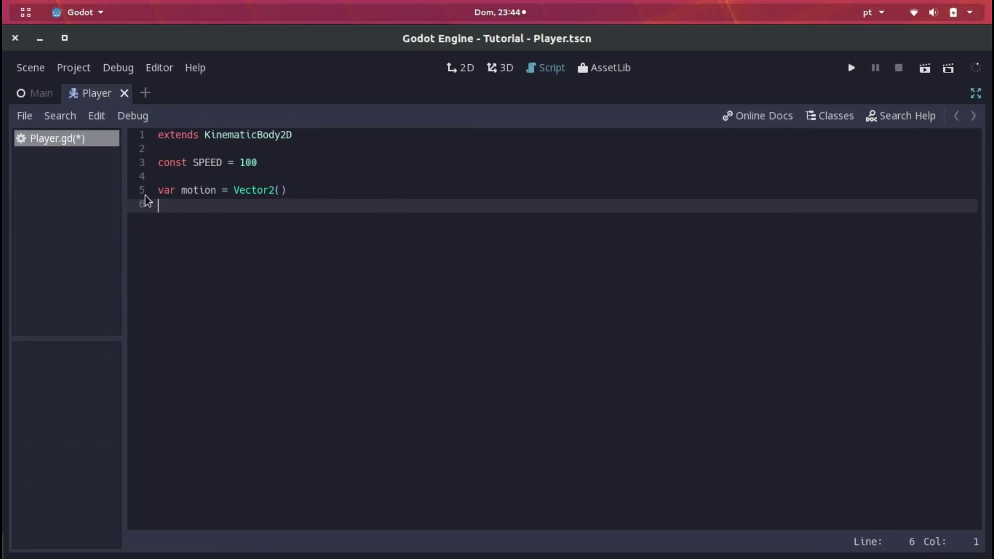
left_click(128, 197)
left_click(156, 217)
- Add 'func _physics_process(delta):' with a pass body and run the game to test
key("Return")
type("func _physics")
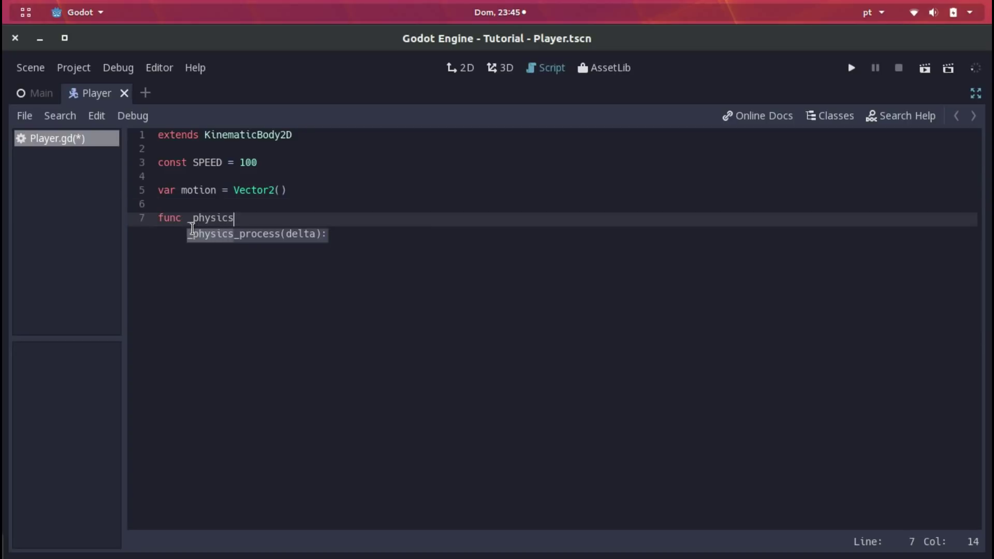
key("Return")
left_click(309, 218)
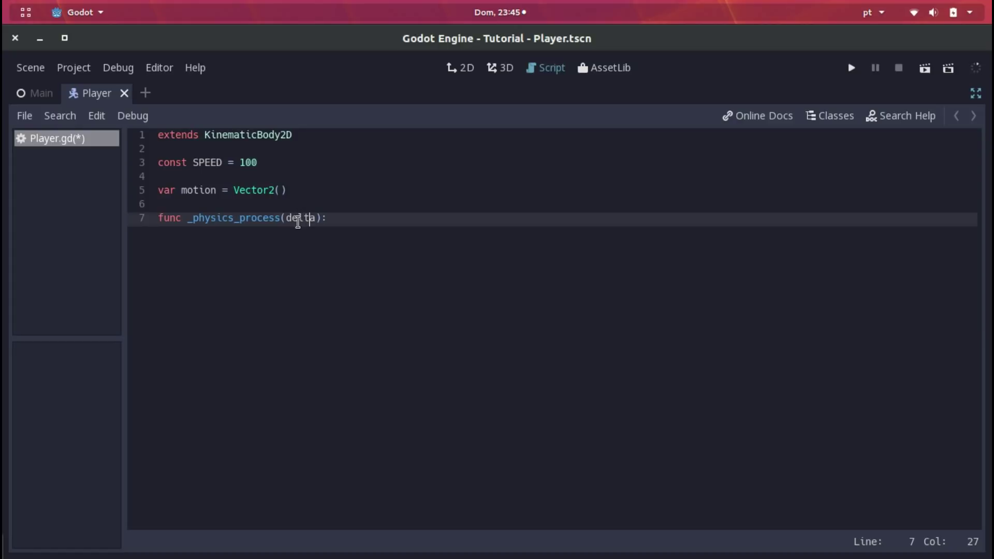
left_click(365, 217)
key("Return")
type("pass")
left_click(852, 68)
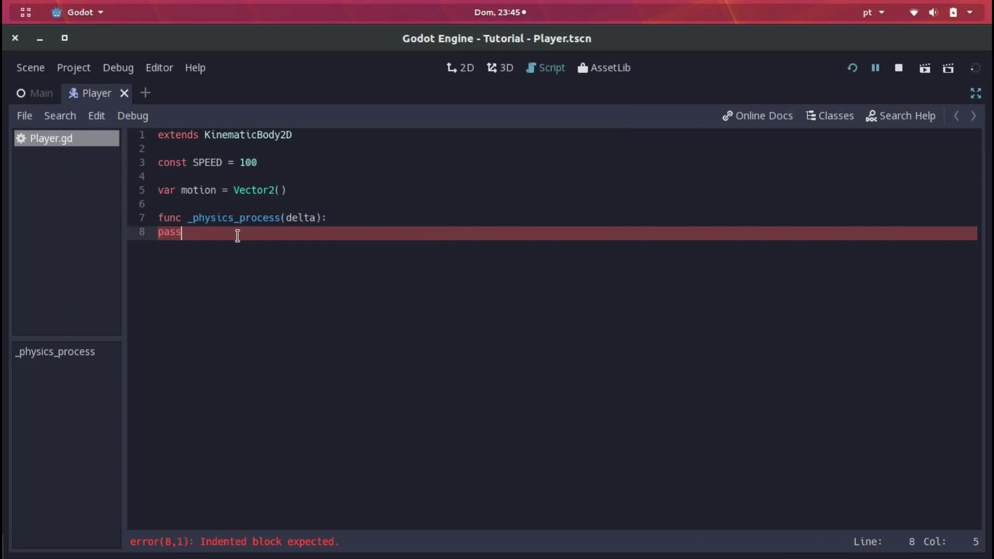
- Indent pass under the function header and remove the stray brace lines
left_click(158, 233)
key("Tab")
left_click(398, 236)
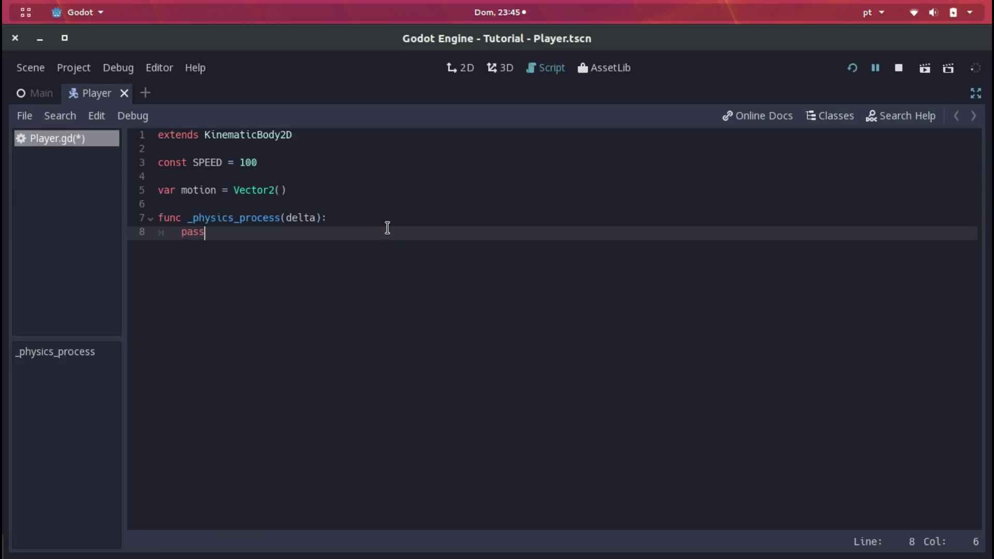
key("Left")
key("Left")
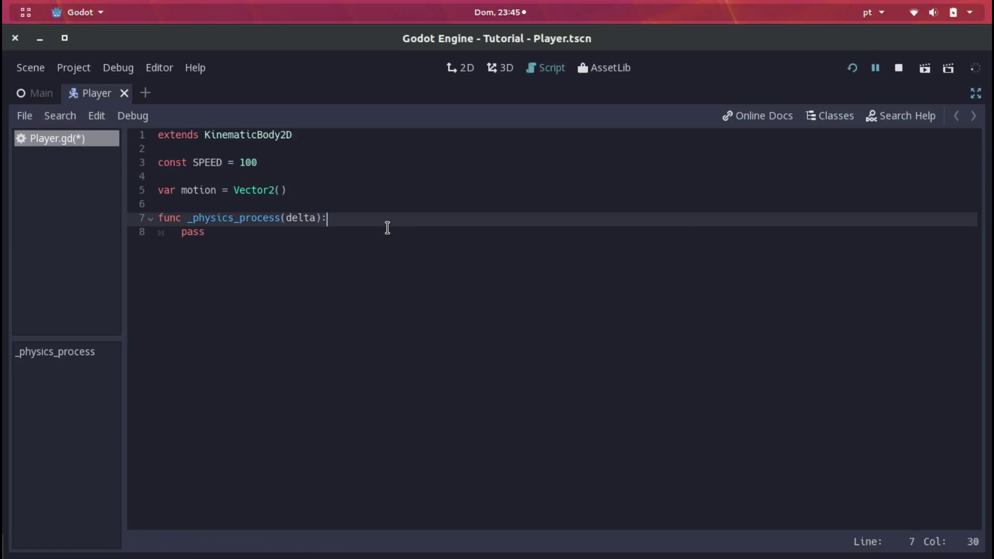
key("Return")
type("{")
key("Return")
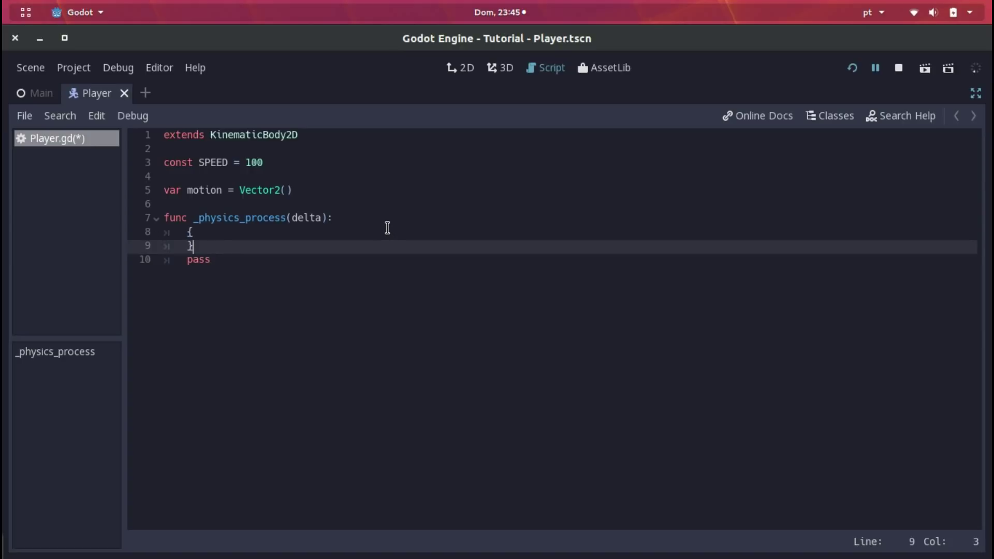
left_click(387, 227)
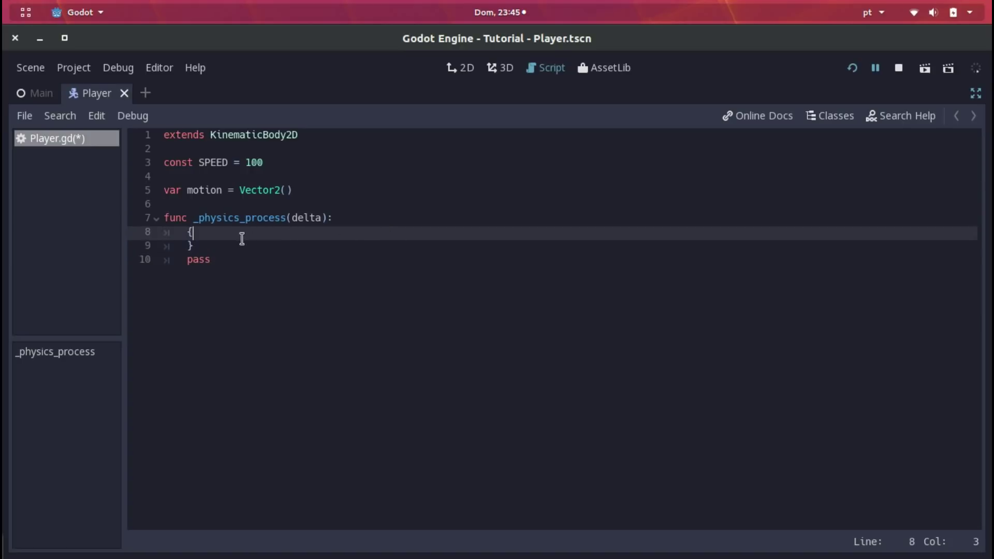
left_click(188, 247)
key("BackSpace")
key("BackSpace")
key("BackSpace")
key("BackSpace")
- Remove the extra mistyped line added after pass
left_click(218, 245)
key("Return")
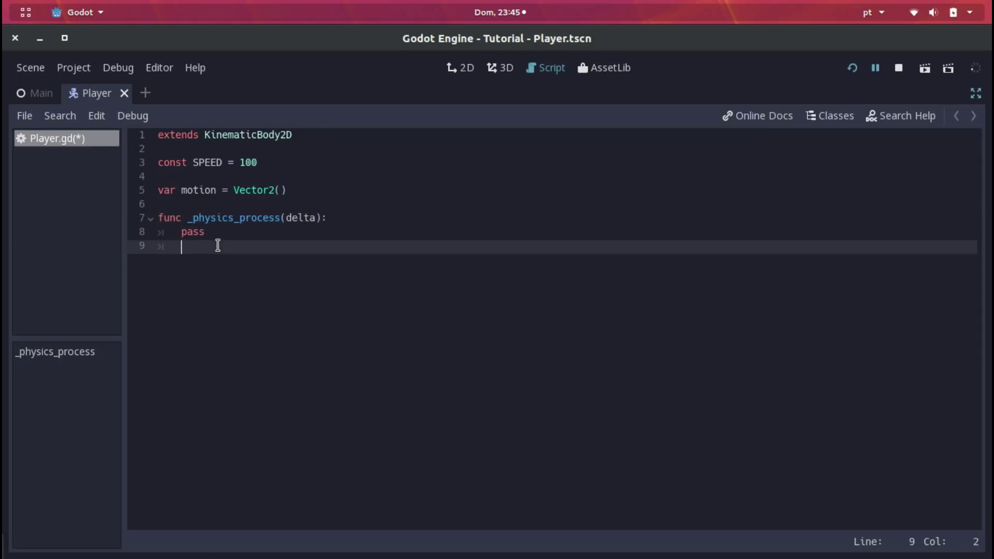
key("BackSpace")
type("daijia")
key("Left")
key("Left")
key("Left")
key("End")
key("BackSpace")
key("BackSpace")
key("BackSpace")
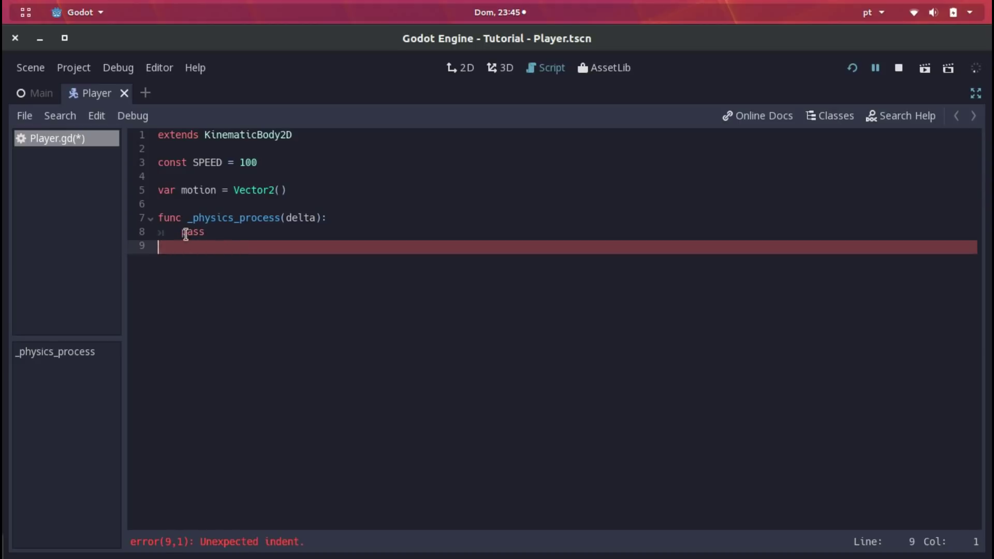
key("BackSpace")
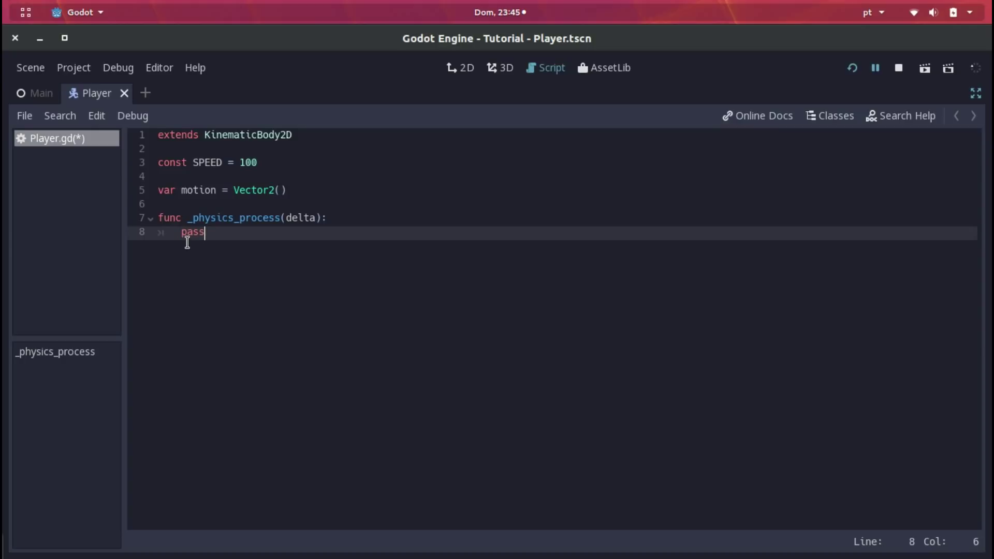
- Delete the placeholder pass, leaving an empty indented body line
left_click(321, 217)
left_click(187, 231)
left_click(181, 232)
key("Delete")
key("Delete")
key("Delete")
key("Return")
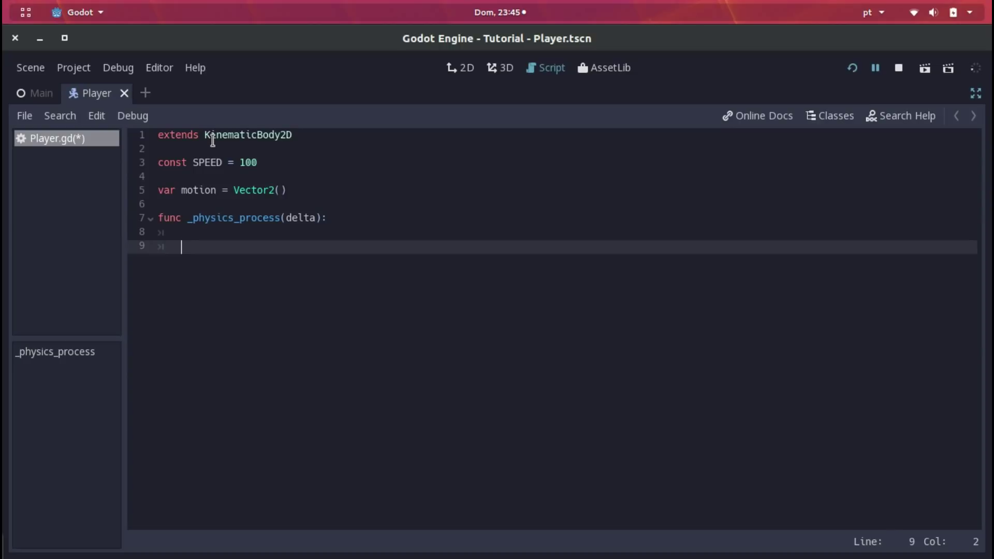
- Write the condition 'if Input.is_action_pressed("ui_up"):' using the autocomplete suggestion
type("if Input.is_ac")
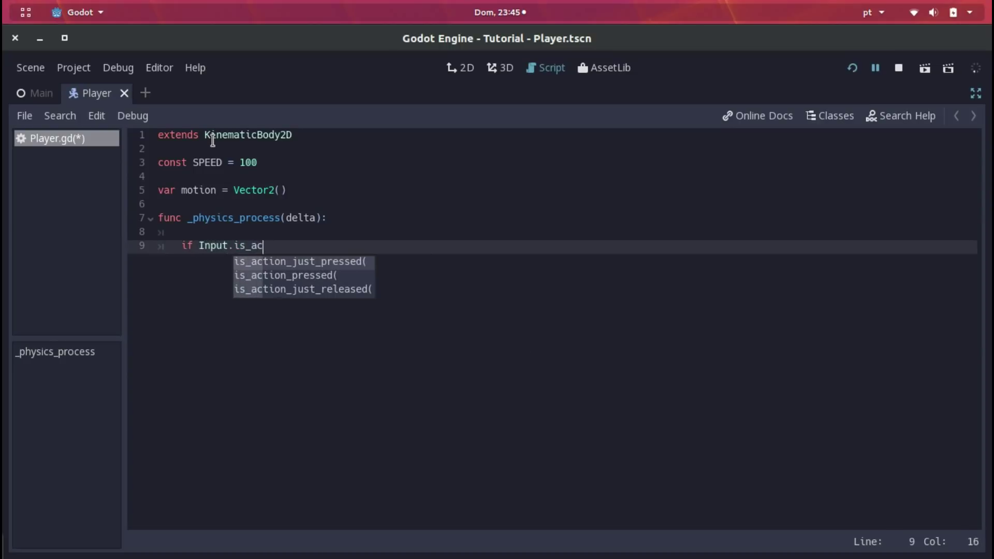
type("tion_pressed(")
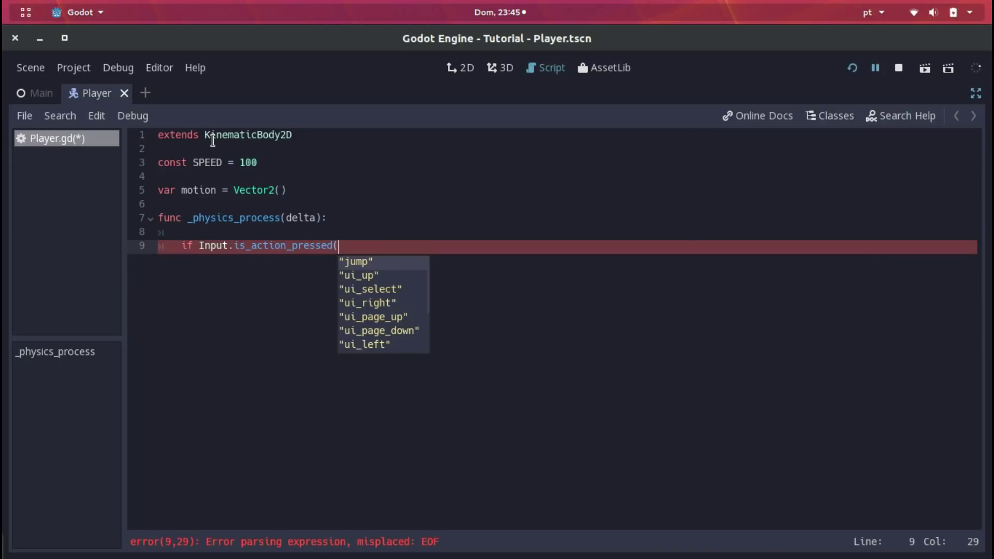
key("Down")
key("Down")
key("Down")
key("Up")
key("Down")
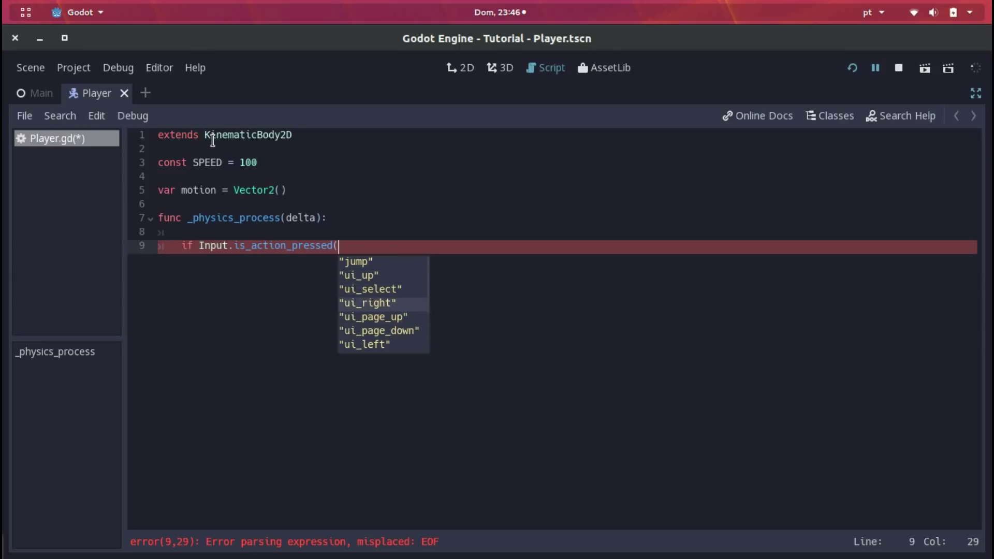
key("Down")
key("Down")
key("Down")
key("Up")
key("Up")
key("Up")
key("Up")
key("Up")
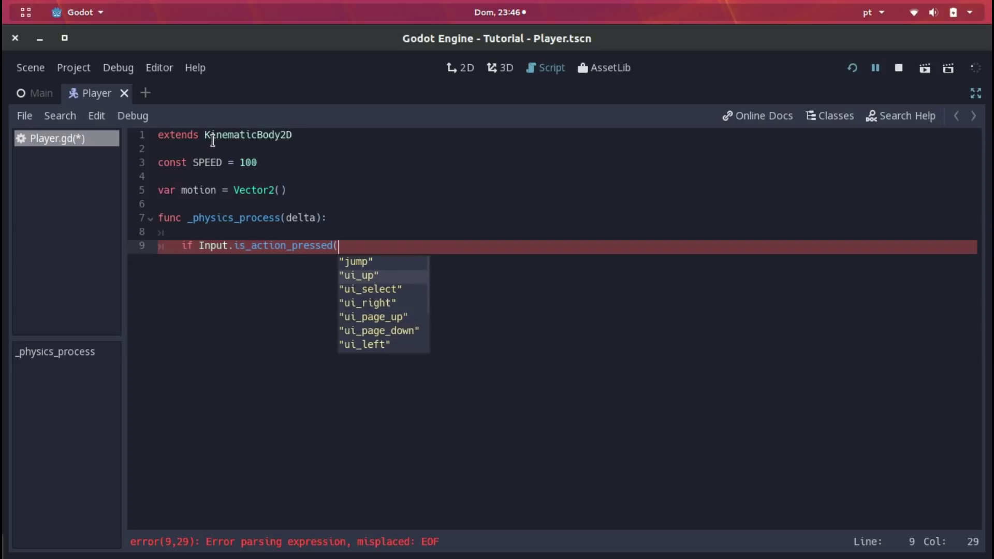
key("Return")
type(")")
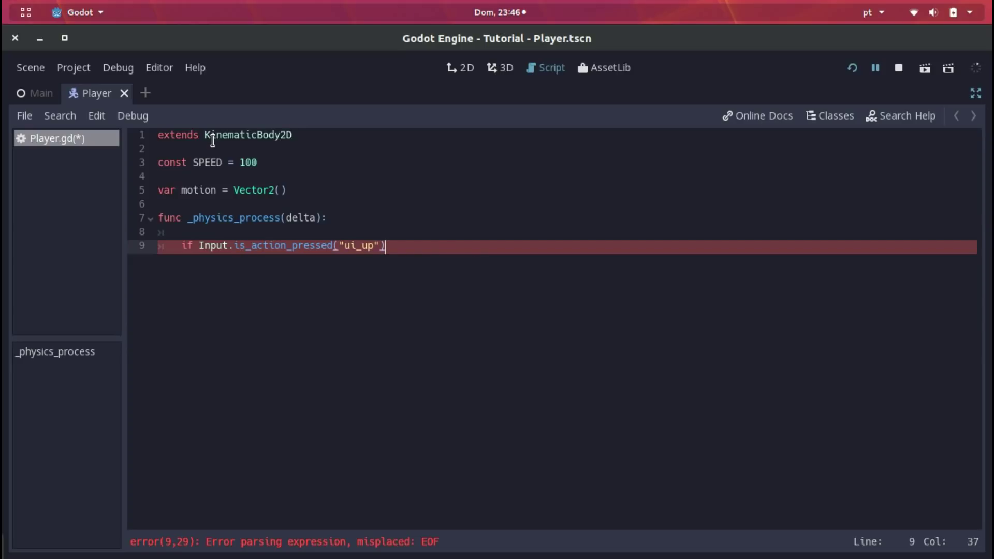
type(":")
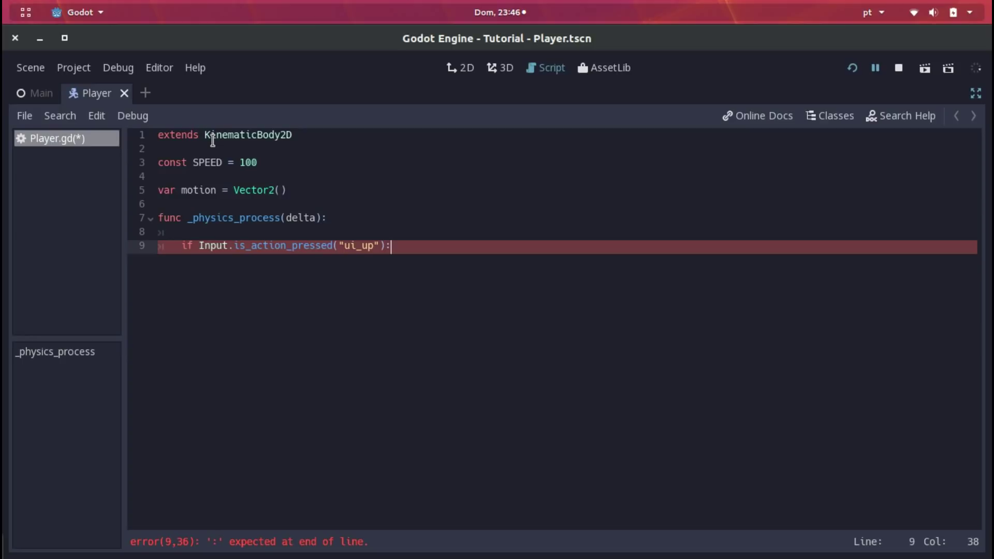
- Set 'motion.y = -SPEED' under the ui_up check and run the game
key("Return")
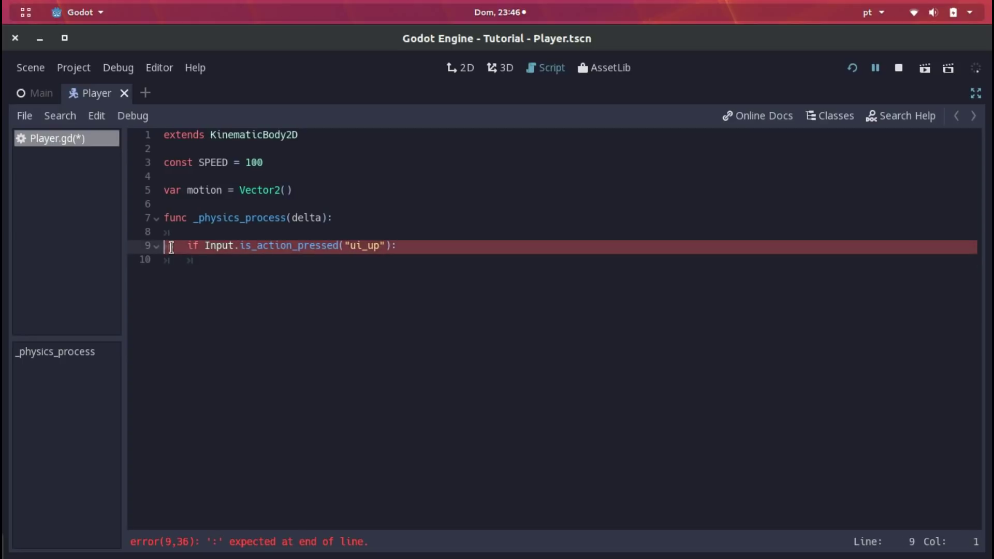
key("BackSpace")
key("BackSpace")
key("BackSpace")
key("Return")
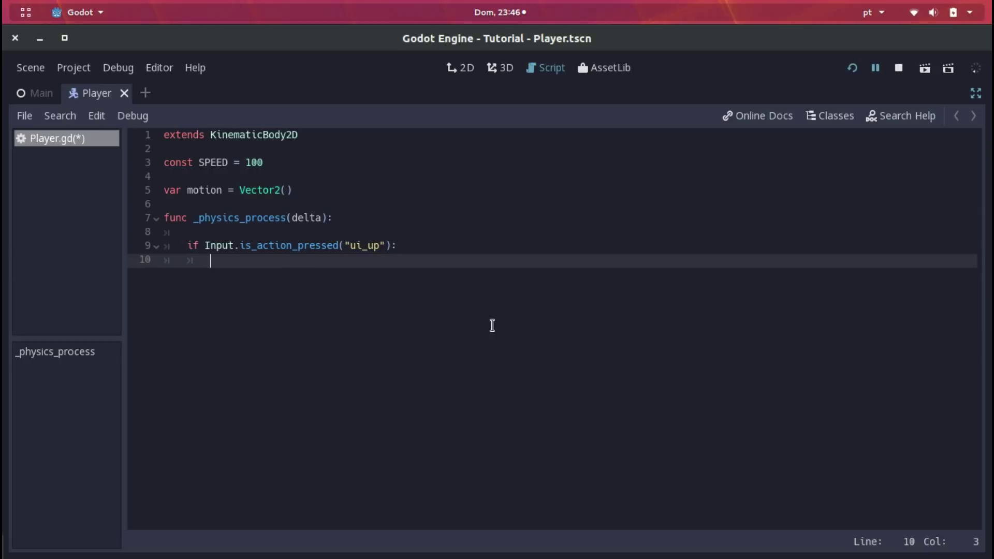
type("motion.y =")
type("-SPEE")
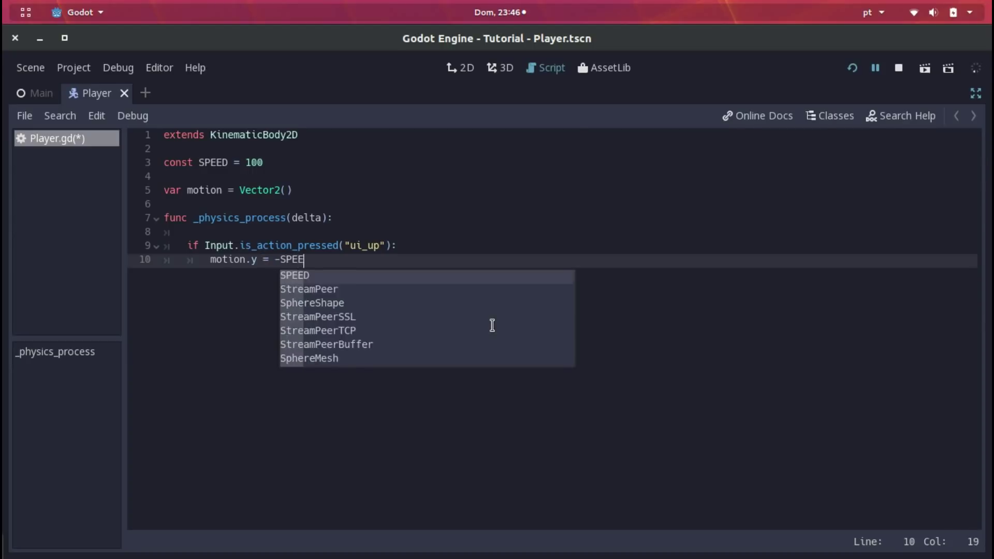
type("D")
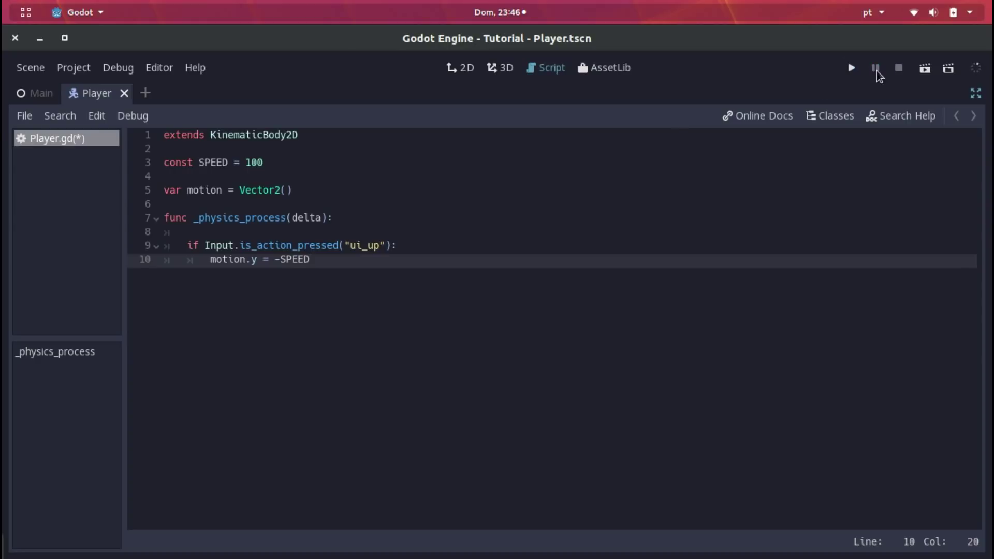
left_click(850, 71)
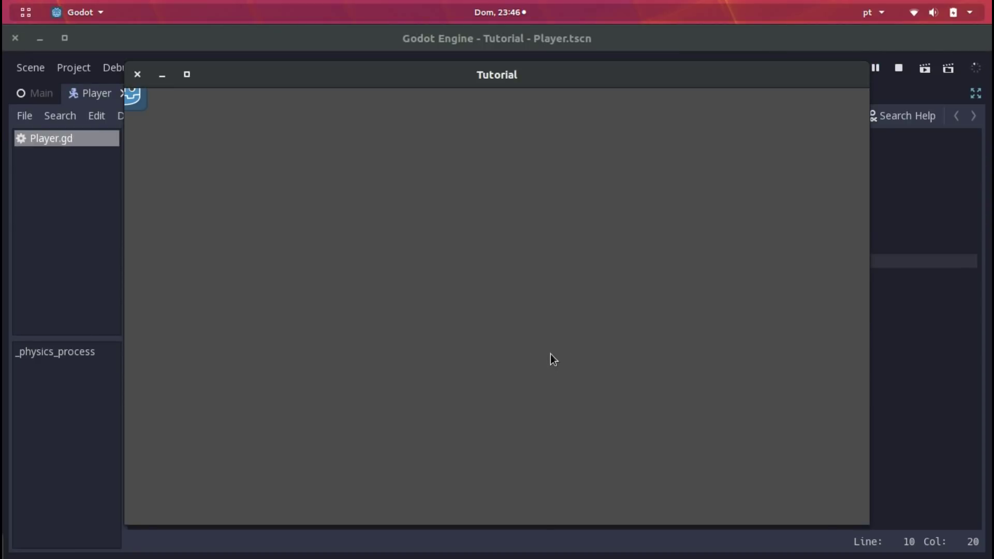
- Close the running game and add blank lines after the ui_up check
left_click(138, 75)
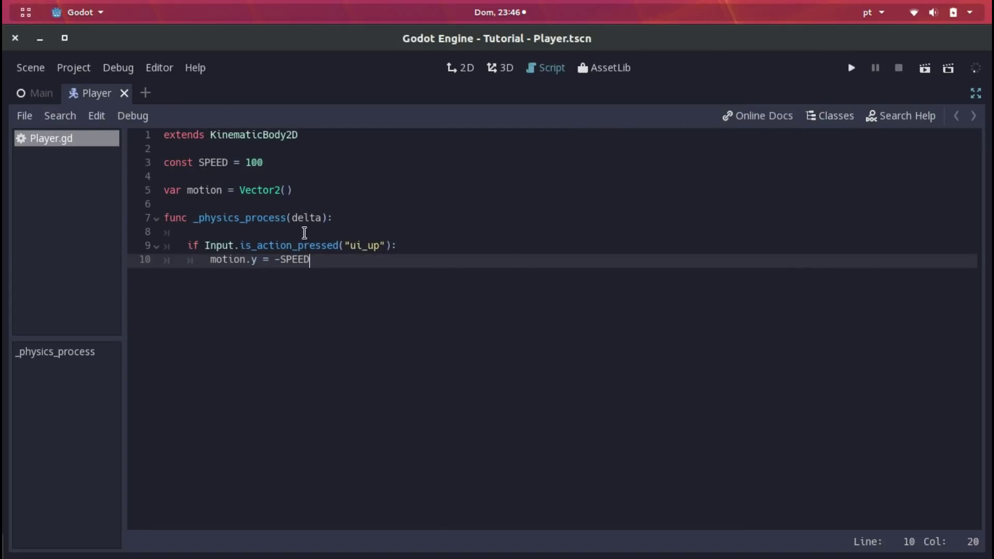
left_click(250, 190)
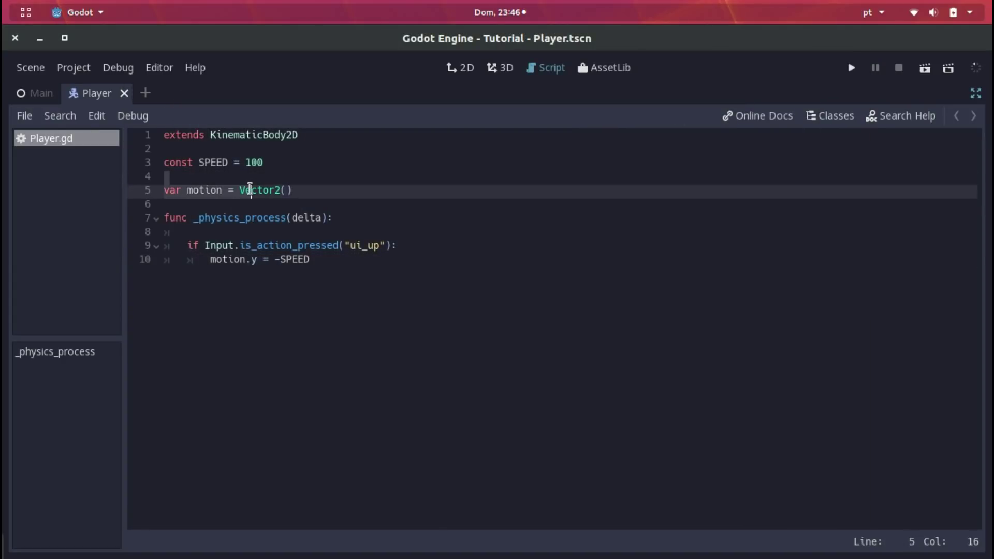
left_click(330, 264)
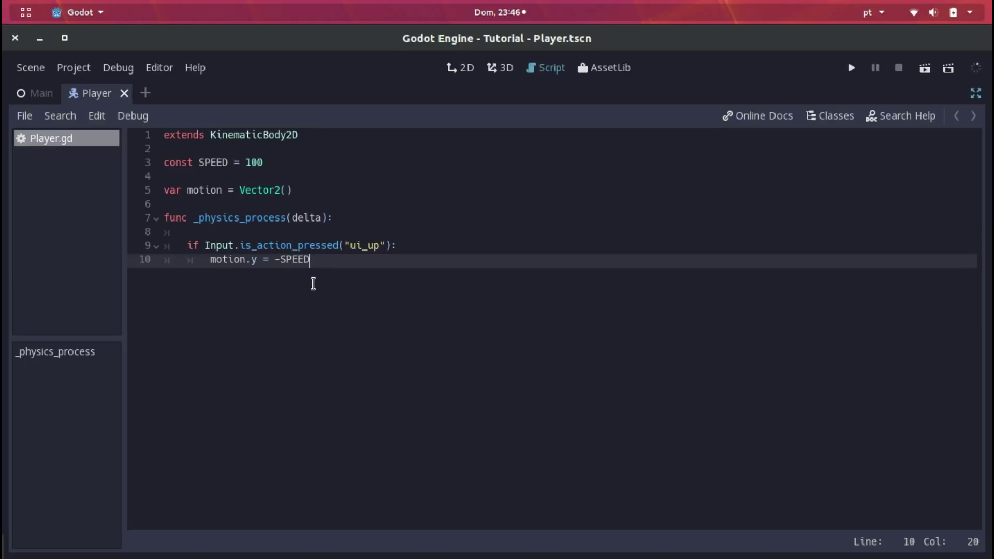
key("Return")
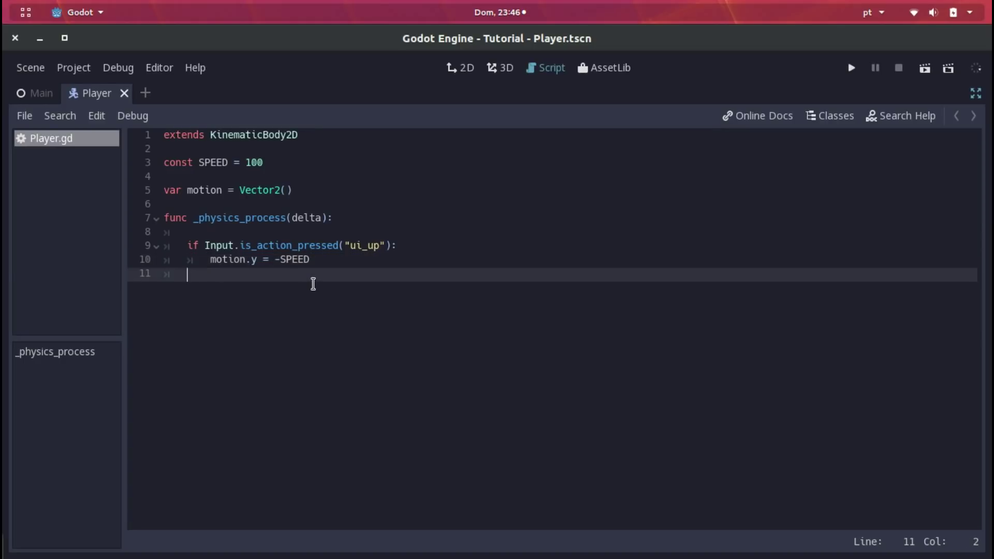
key("Return")
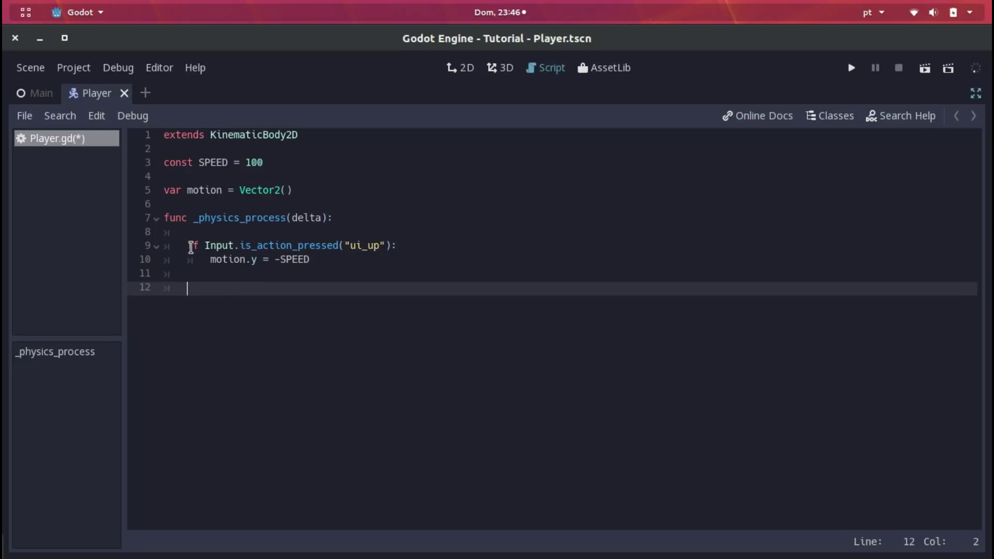
left_click_drag(189, 248, 227, 259)
left_click(217, 280)
left_click(200, 286)
- Type 'move_and_slide(motion)' on line 12, fixing the move_and_collide slip, and save
type("move_and_slide")
key("BackSpace")
key("BackSpace")
key("BackSpace")
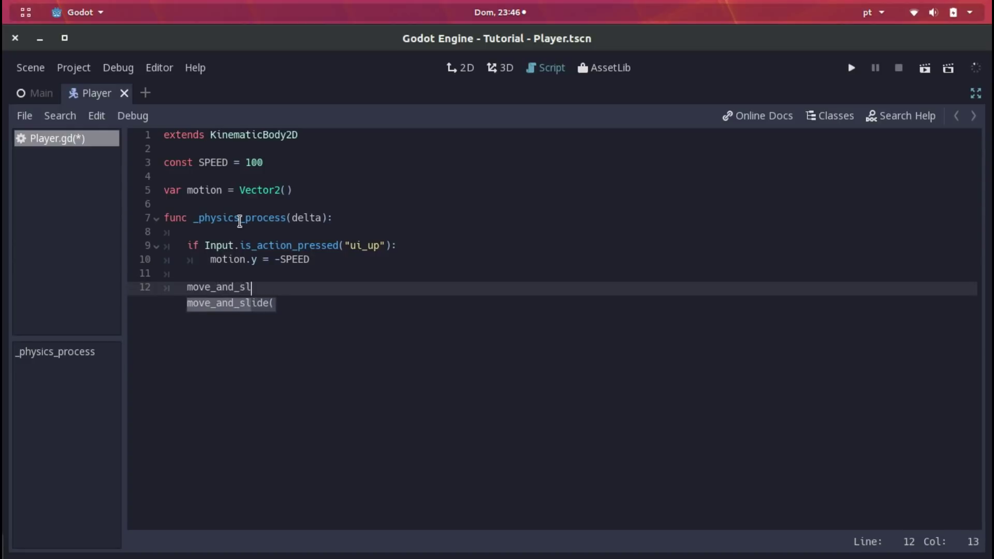
key("BackSpace")
key("BackSpace")
key("Return")
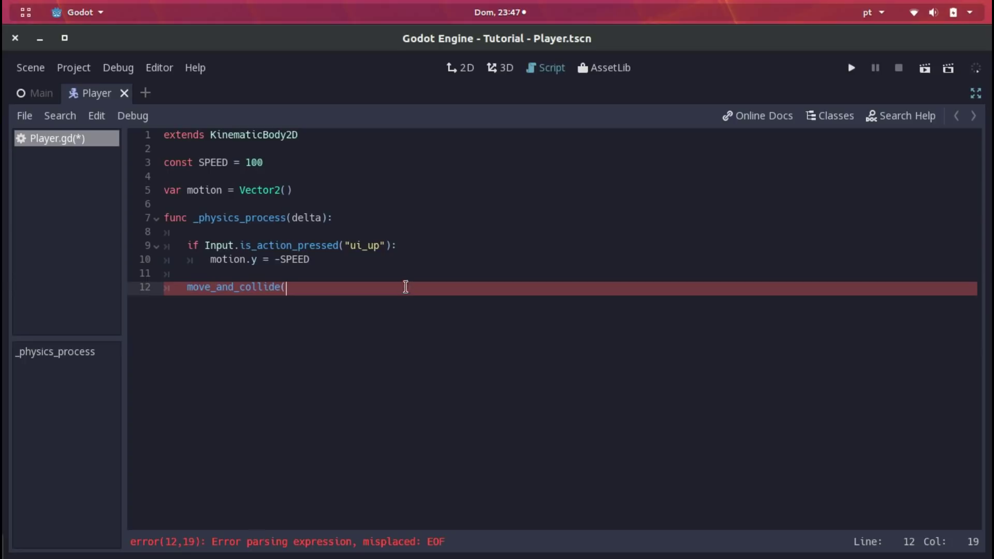
left_click(238, 293)
right_click(315, 296)
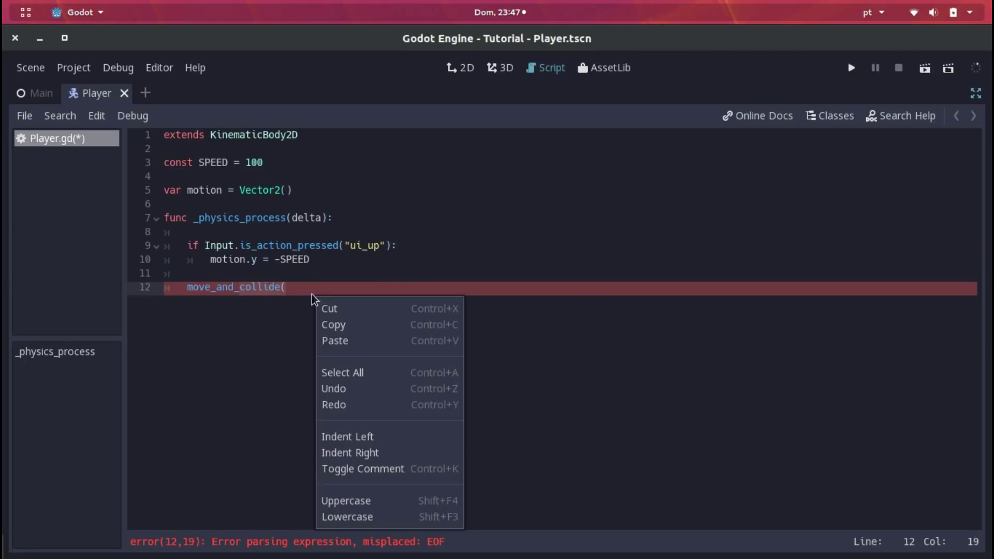
key("Escape")
key("BackSpace")
key("BackSpace")
key("BackSpace")
key("BackSpace")
type("sl")
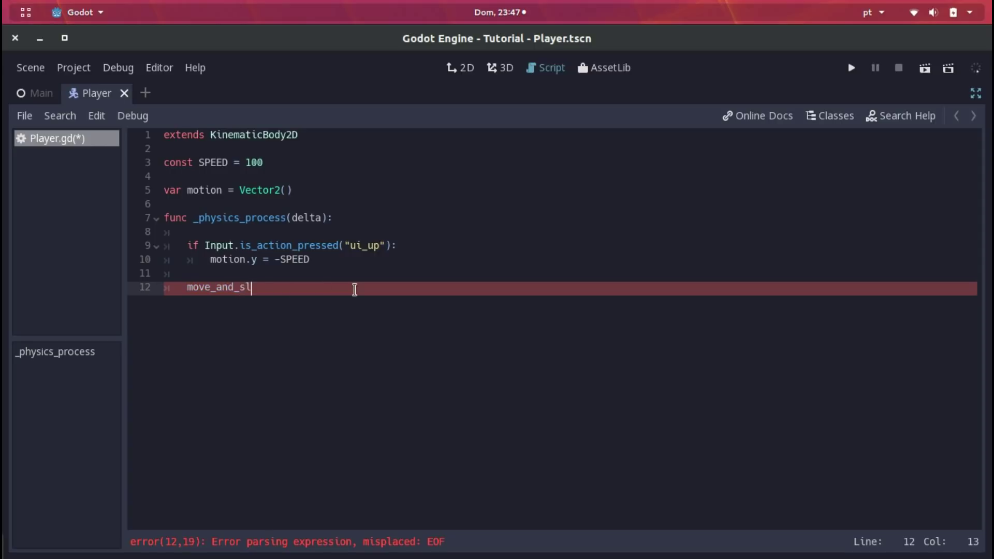
type("ide")
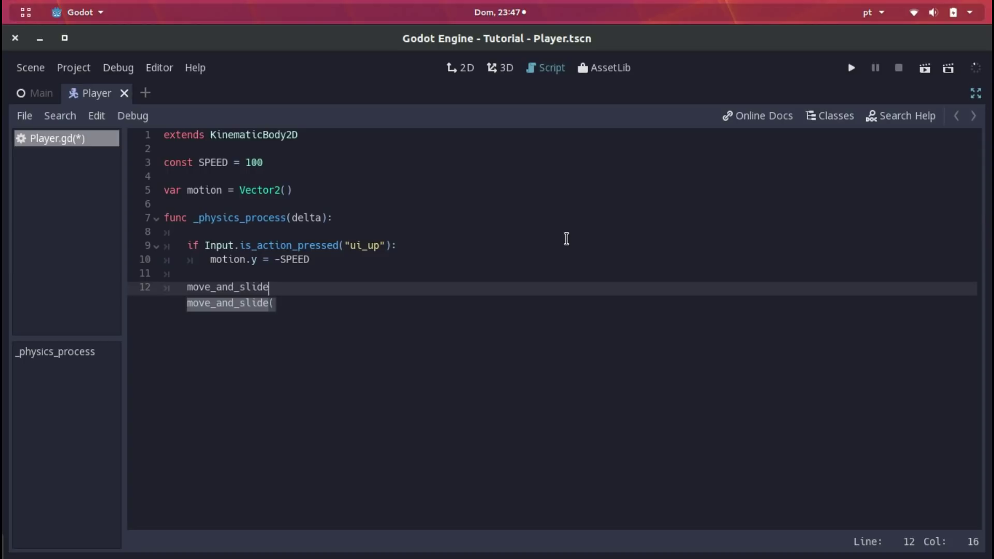
type("(")
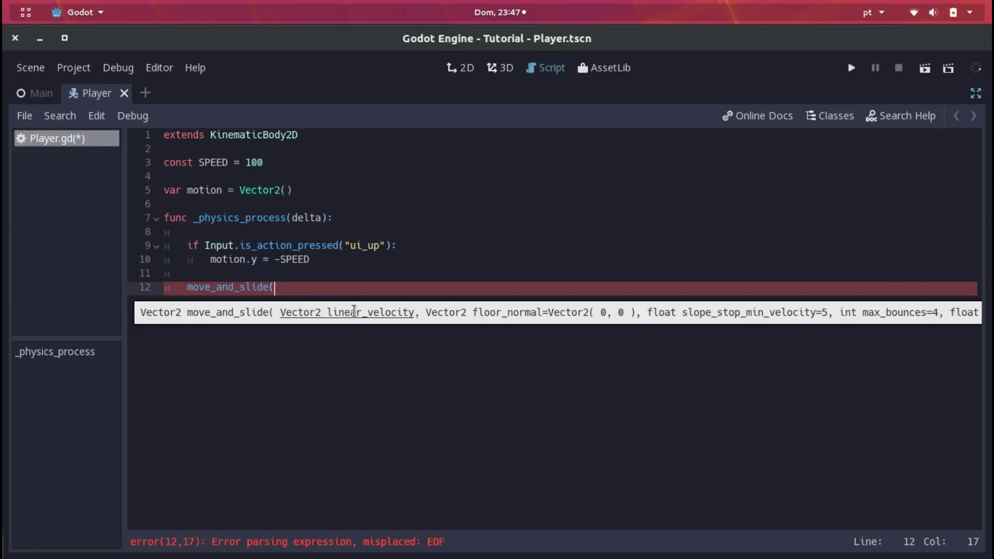
type("motion)")
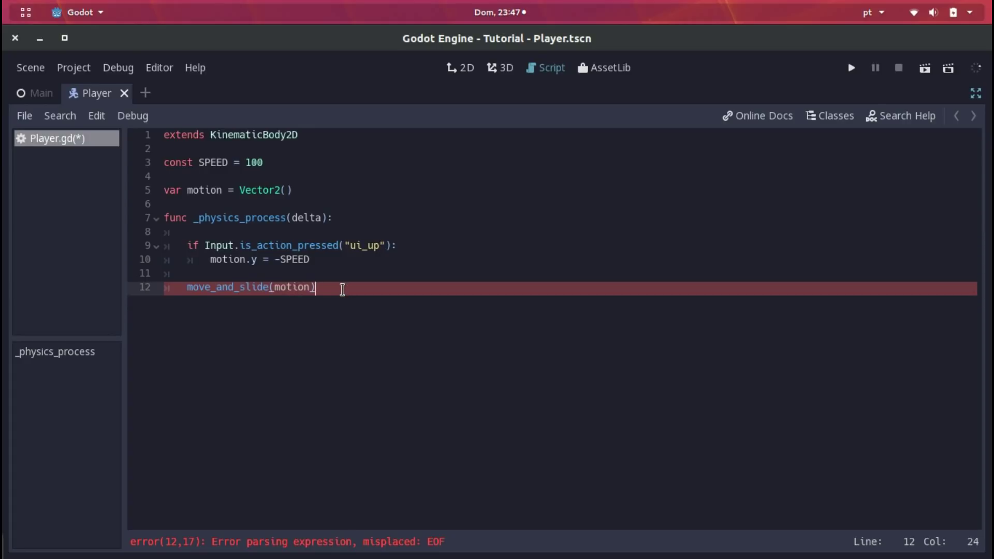
key("ctrl+s")
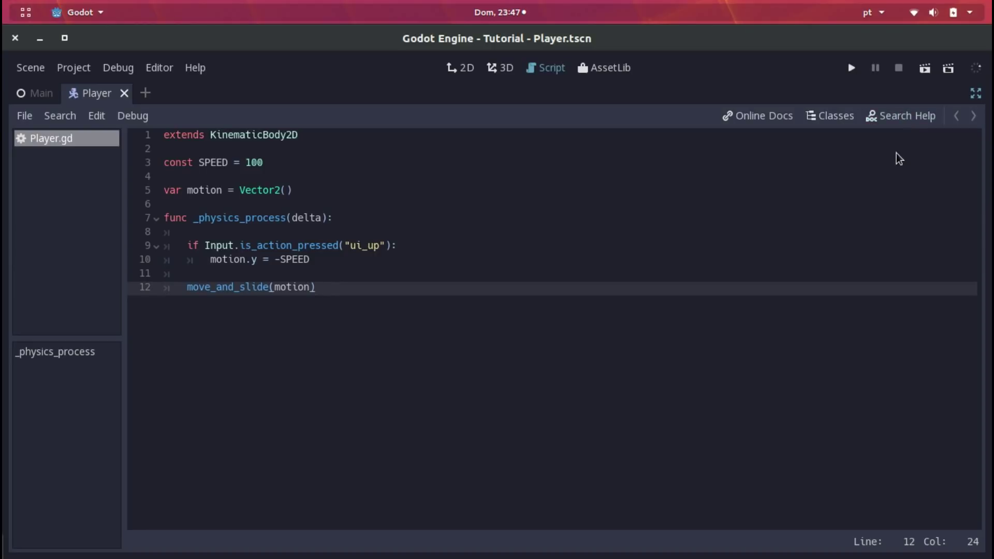
left_click(885, 119)
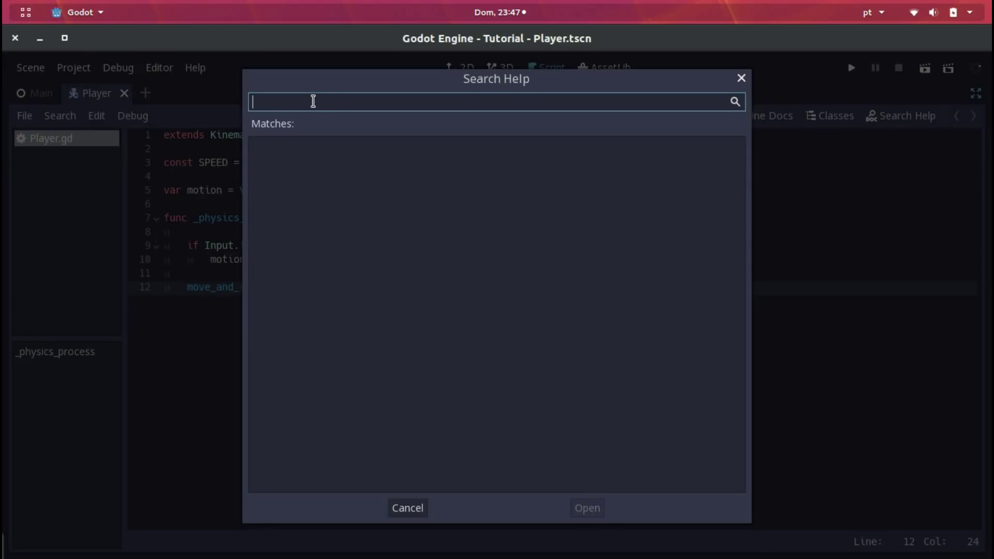
type("Kinematic")
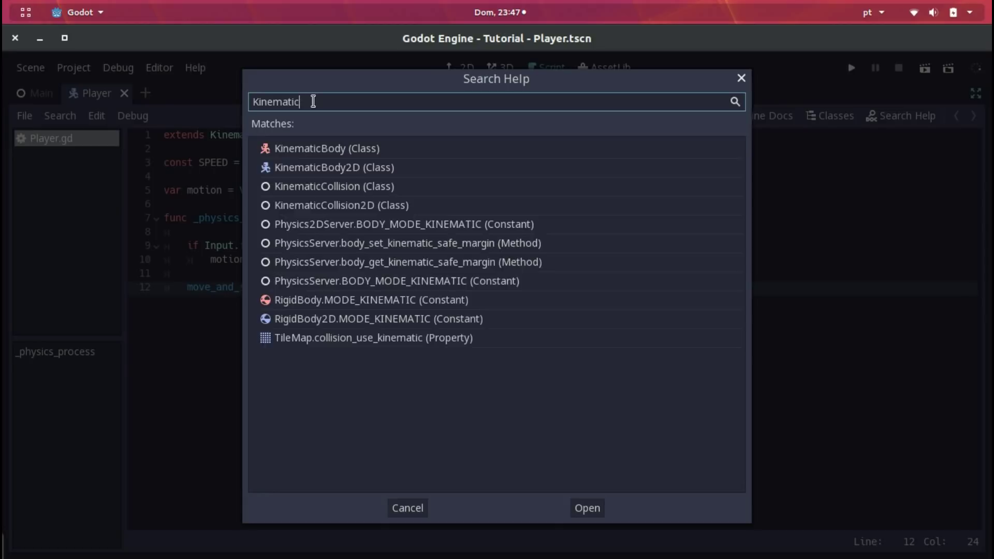
type("Body2D")
double_click(347, 157)
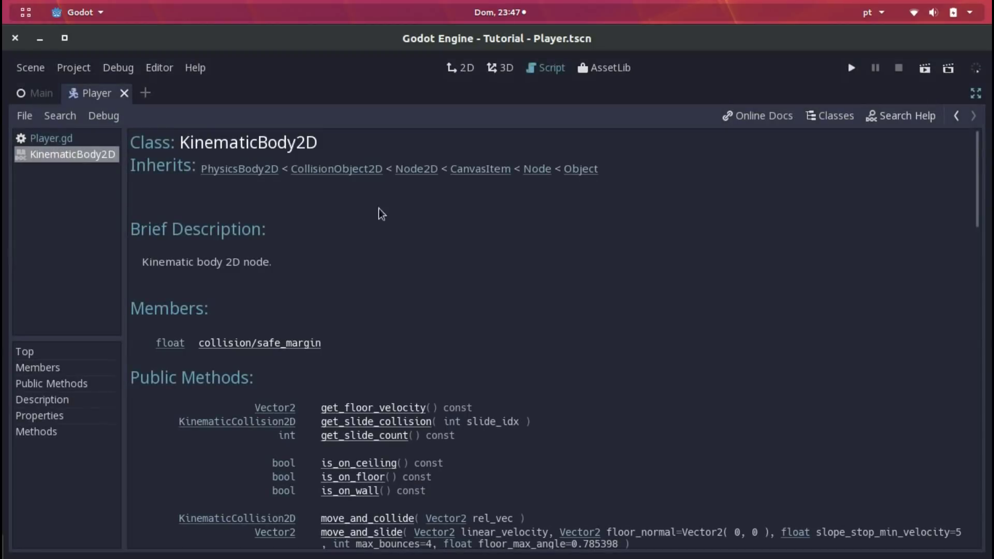
scroll(395, 319, "down", 3)
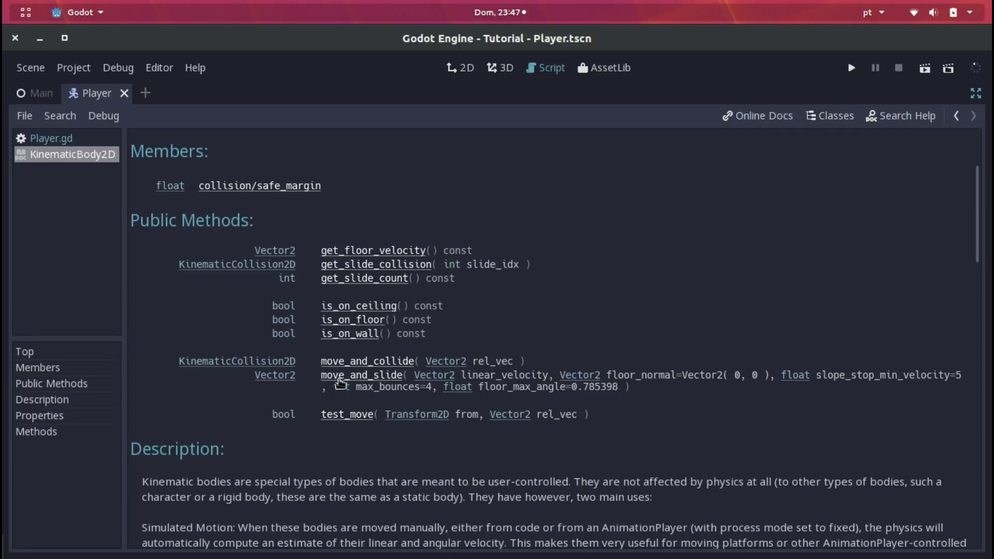
left_click(342, 379)
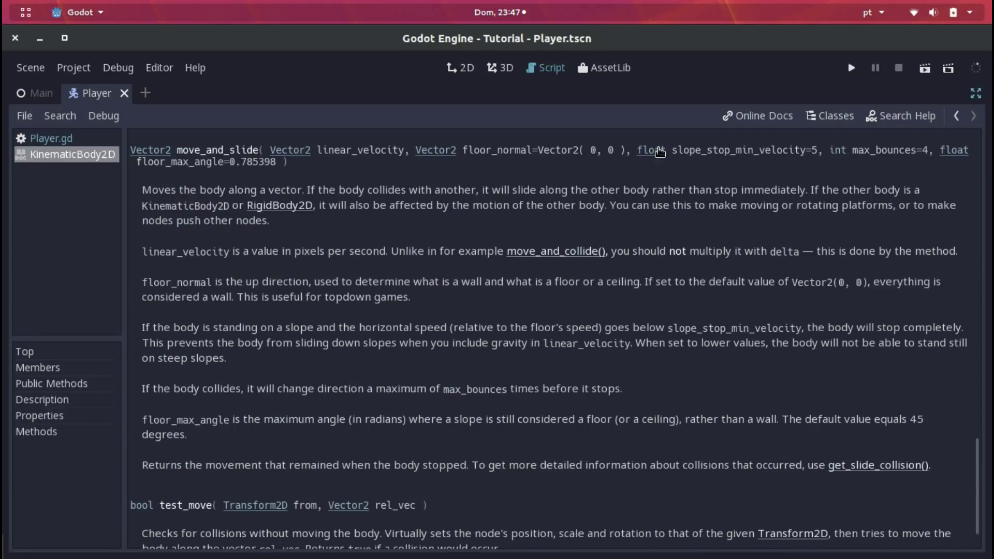
scroll(321, 262, "down", 1)
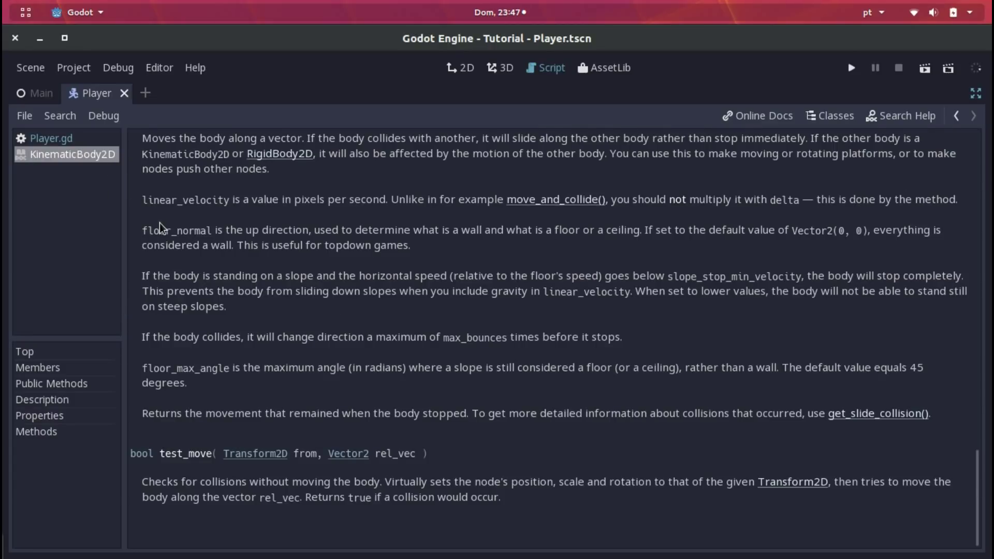
key("ctrl+w")
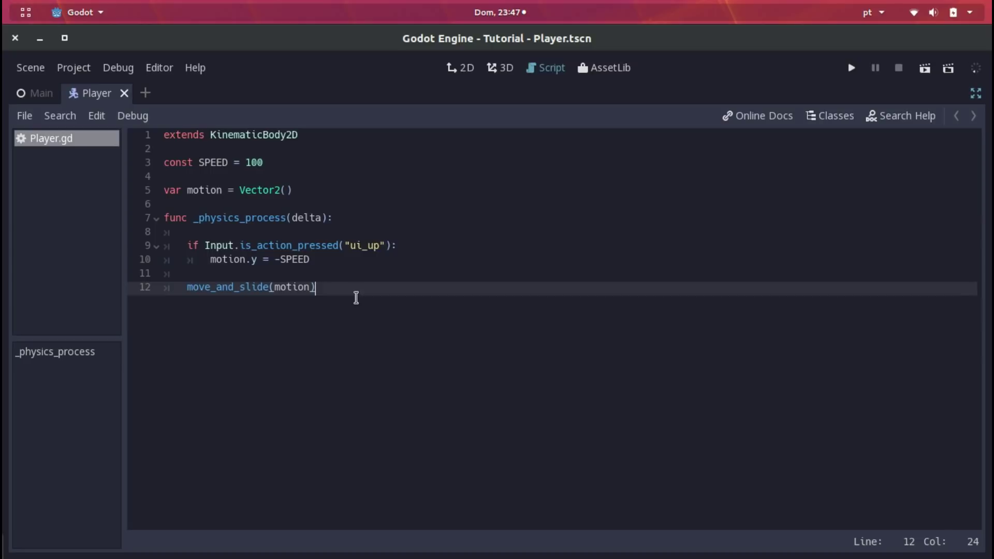
left_click(25, 91)
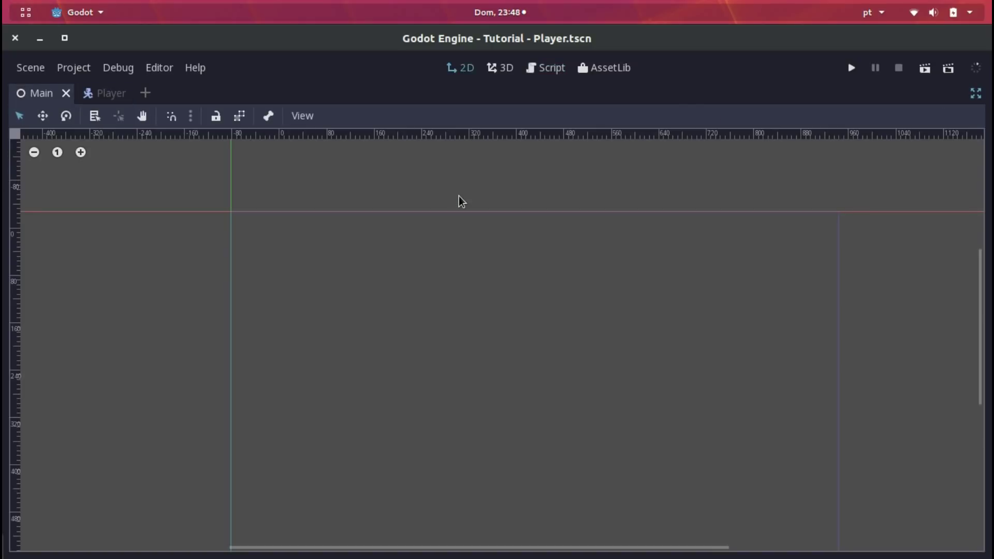
- Instance Scenes/Player.tscn as a child of the Main node
key("ctrl+shift+F11")
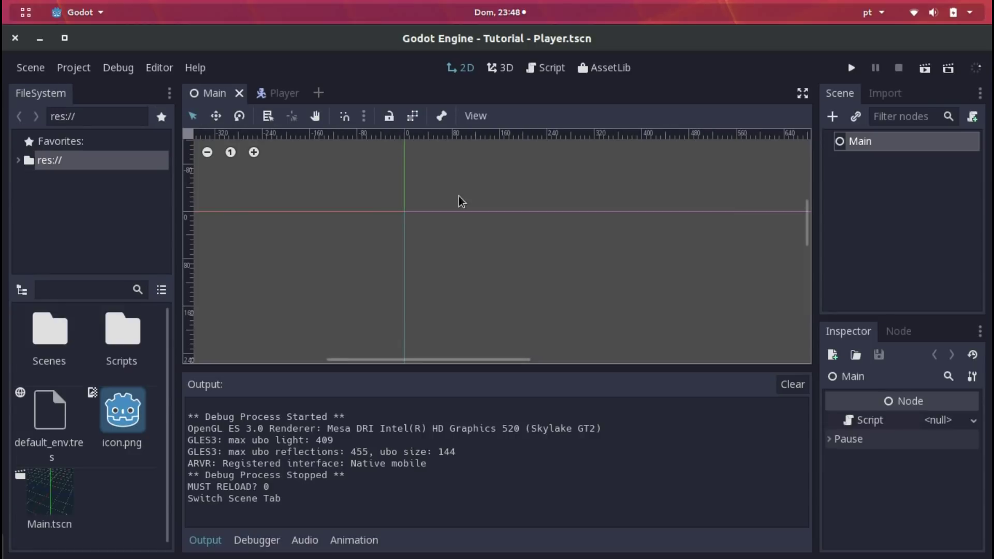
left_click(860, 141)
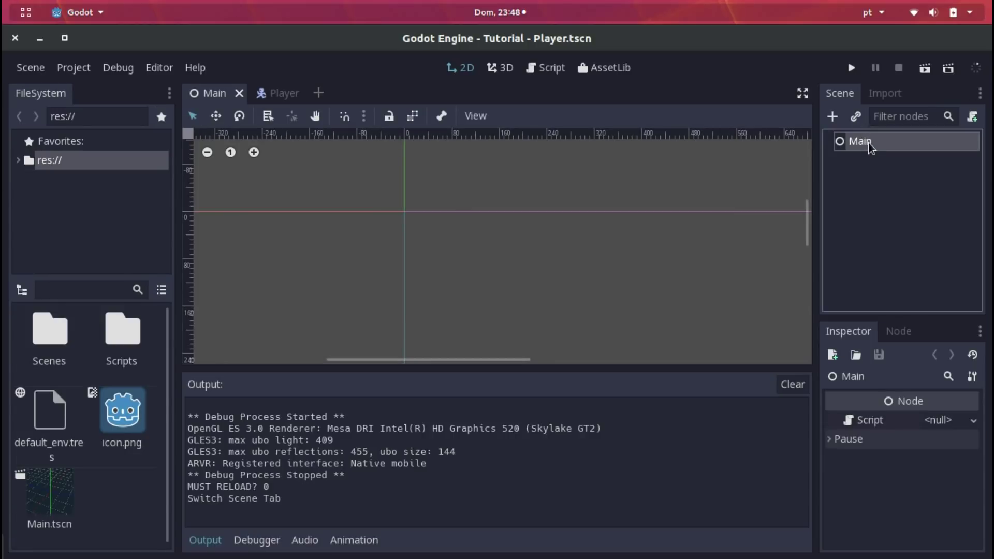
left_click(908, 144)
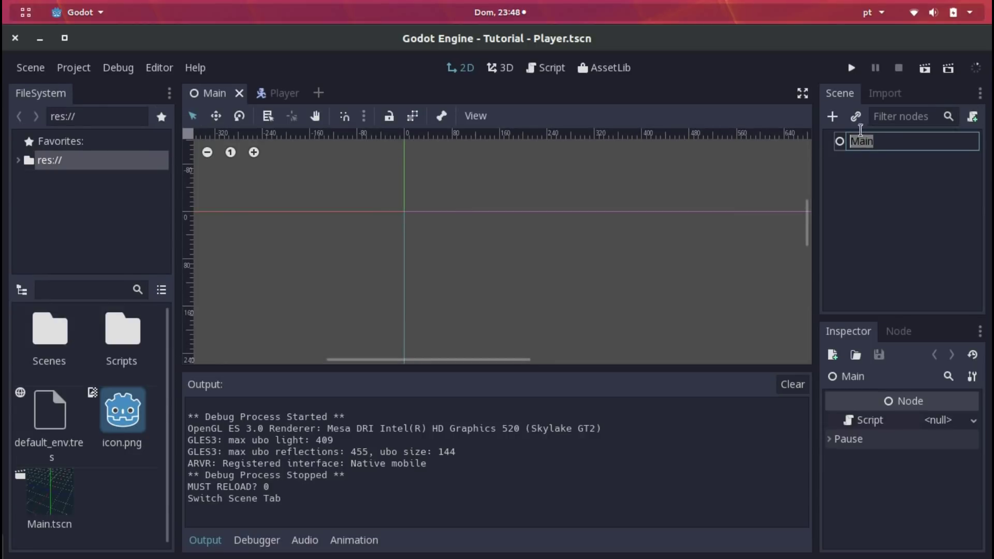
left_click(831, 146)
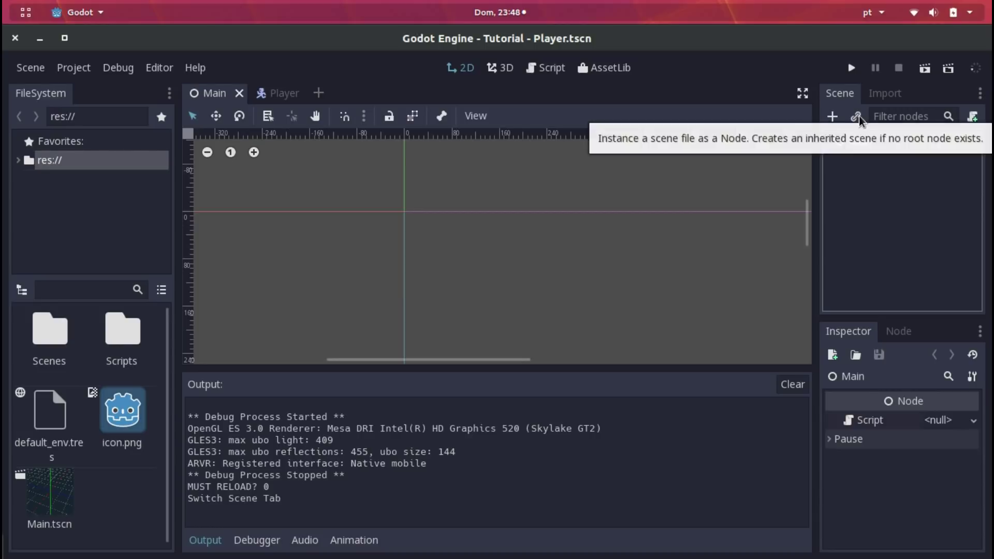
left_click(855, 117)
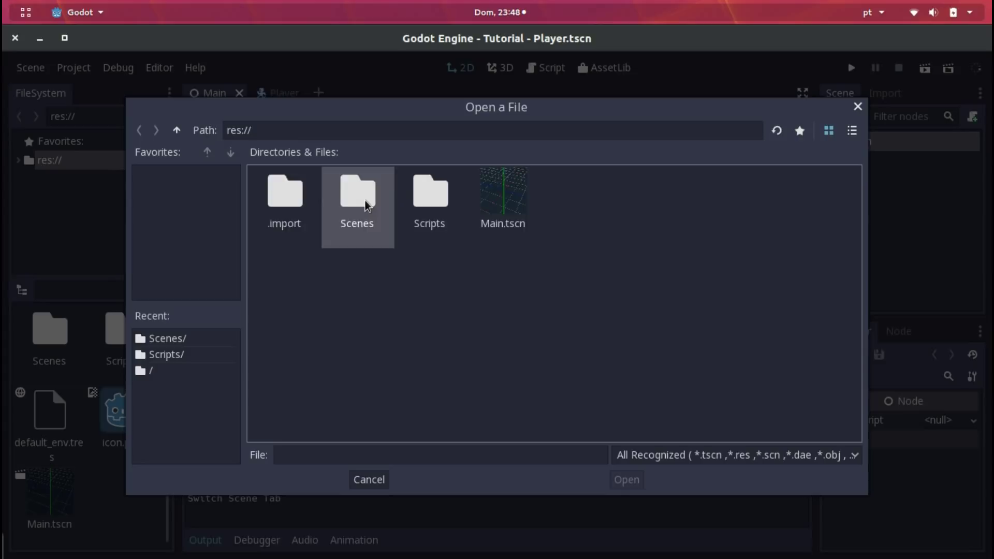
double_click(365, 200)
double_click(286, 213)
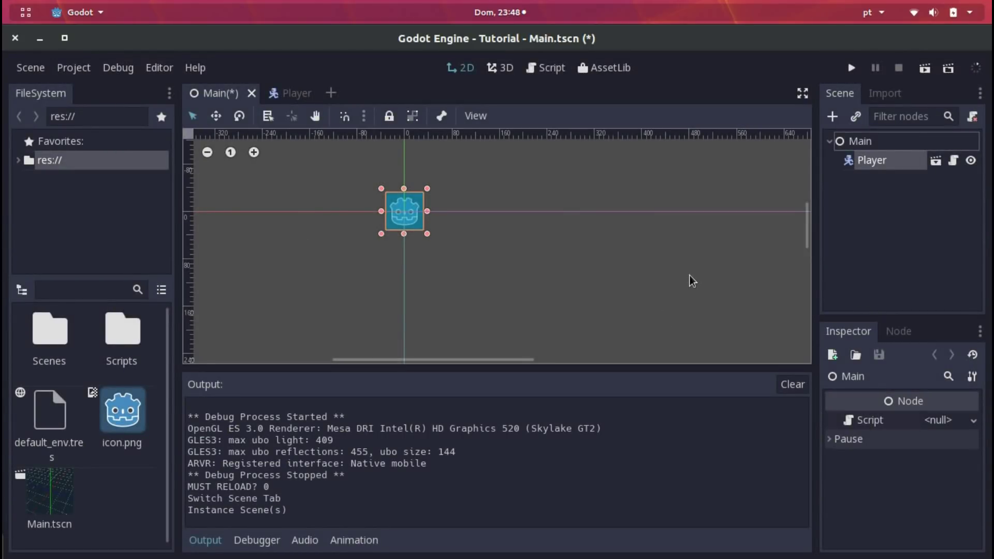
- Move the player sprite into the middle of the game area and save Main.tscn
scroll(570, 262, "down", 2)
scroll(464, 279, "down", 2)
middle_click_drag(464, 280, 312, 217)
key("ctrl+s")
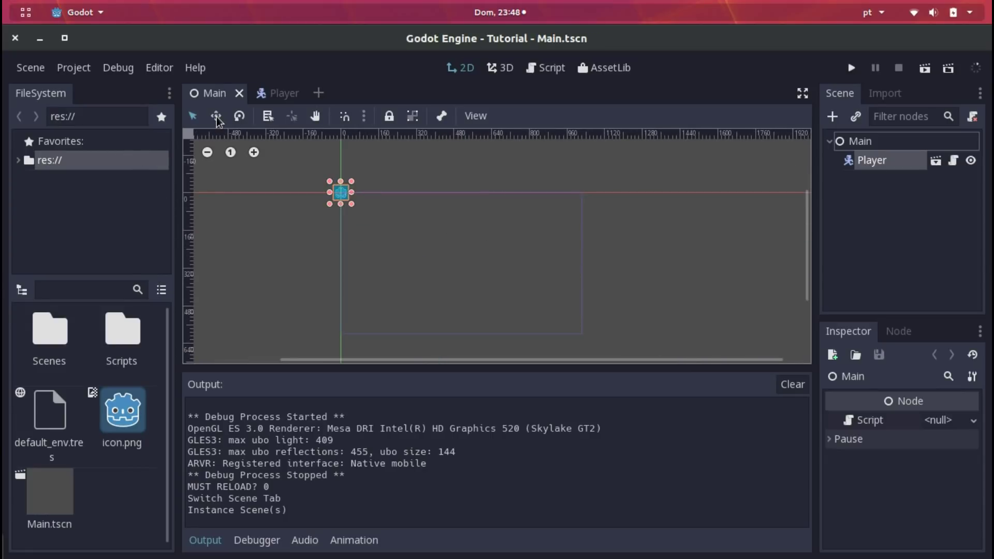
left_click_drag(331, 190, 463, 252)
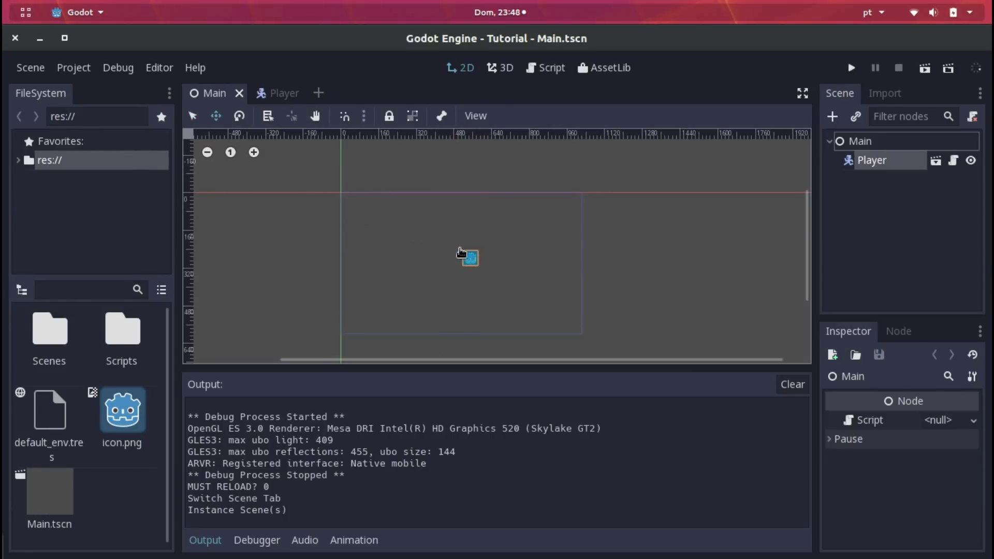
key("ctrl+s")
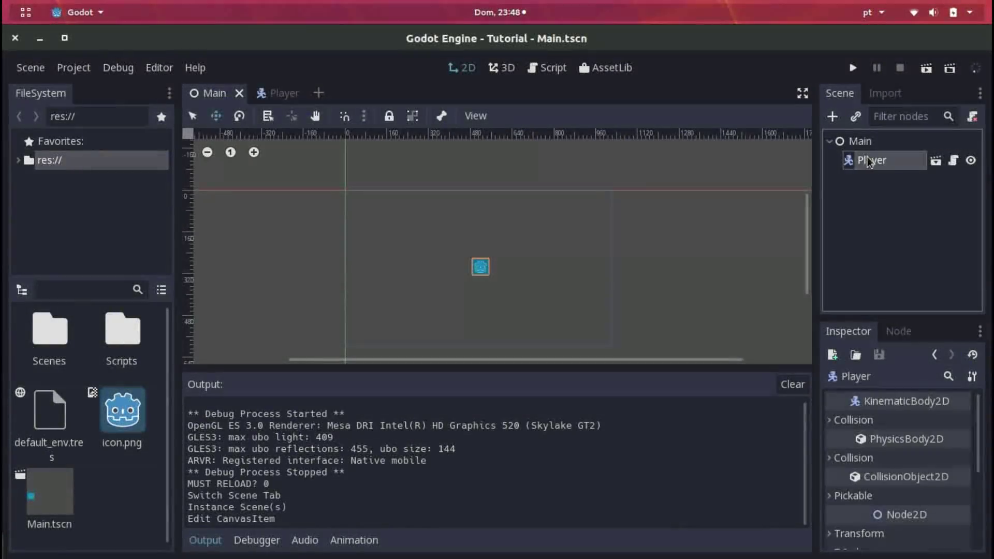
left_click(73, 67)
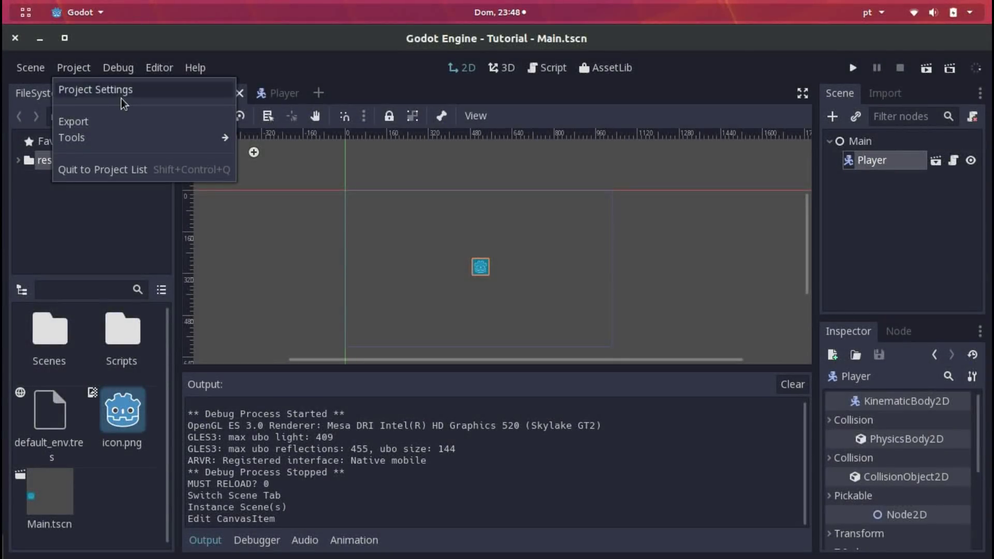
- Set the project's Application > Run Main Scene to res://Main.tscn
left_click(114, 92)
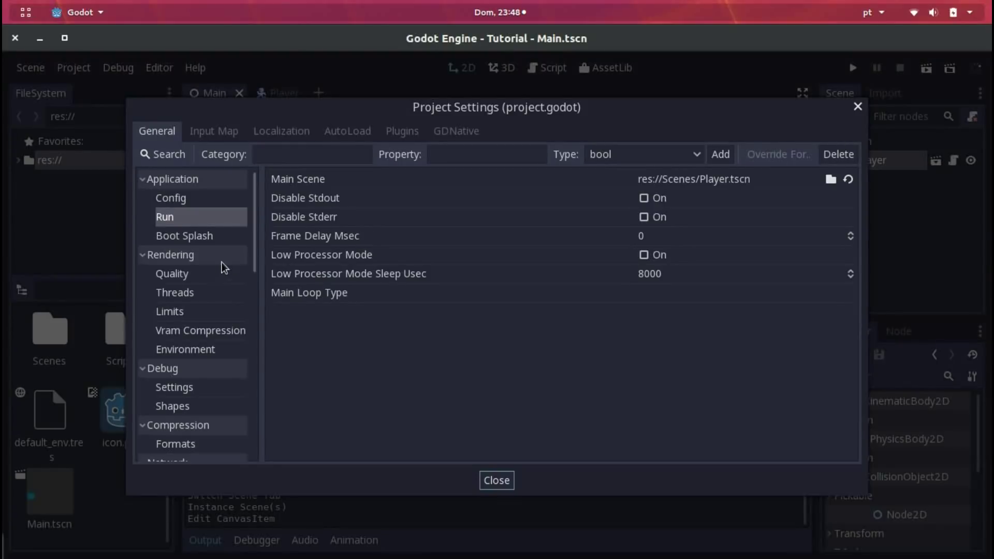
left_click(734, 180)
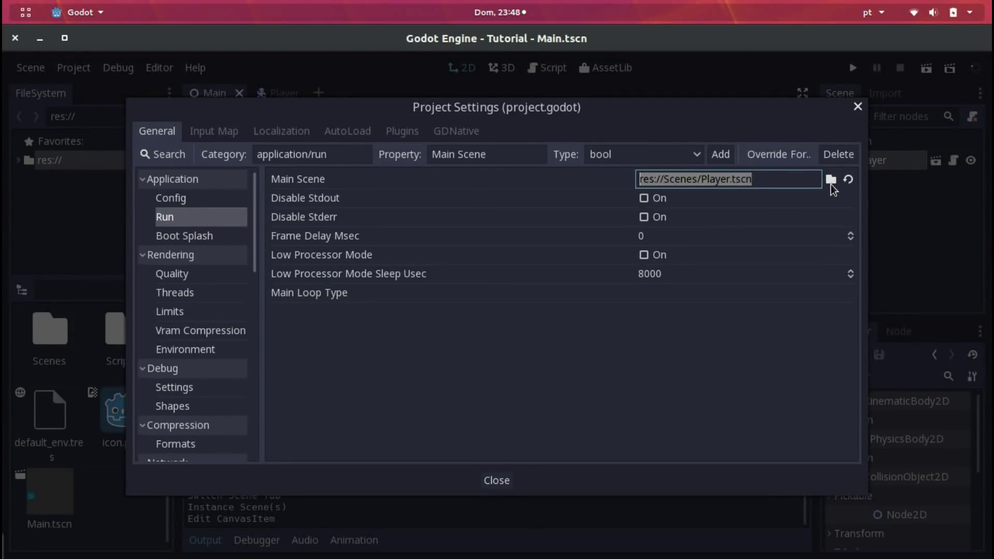
left_click(831, 181)
left_click(847, 181)
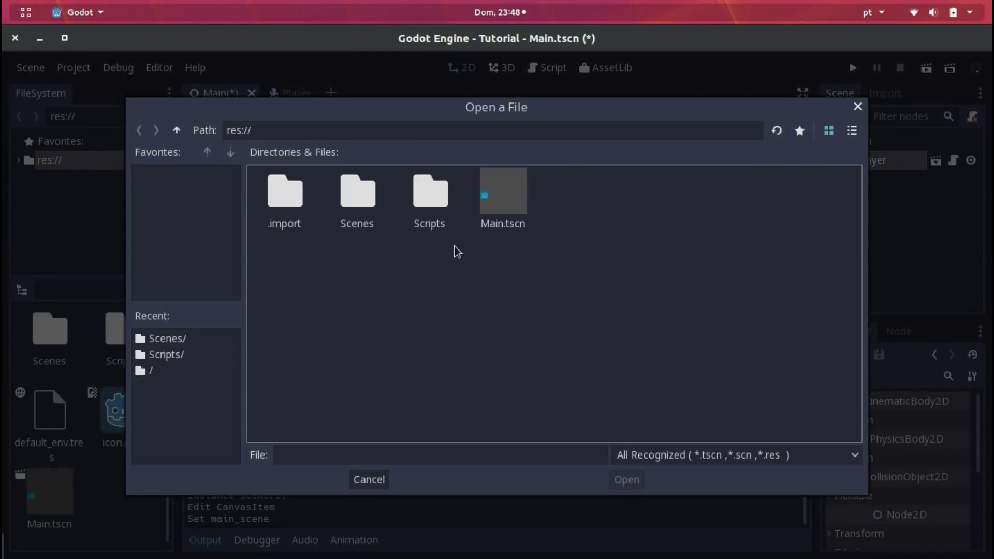
double_click(487, 205)
left_click(511, 476)
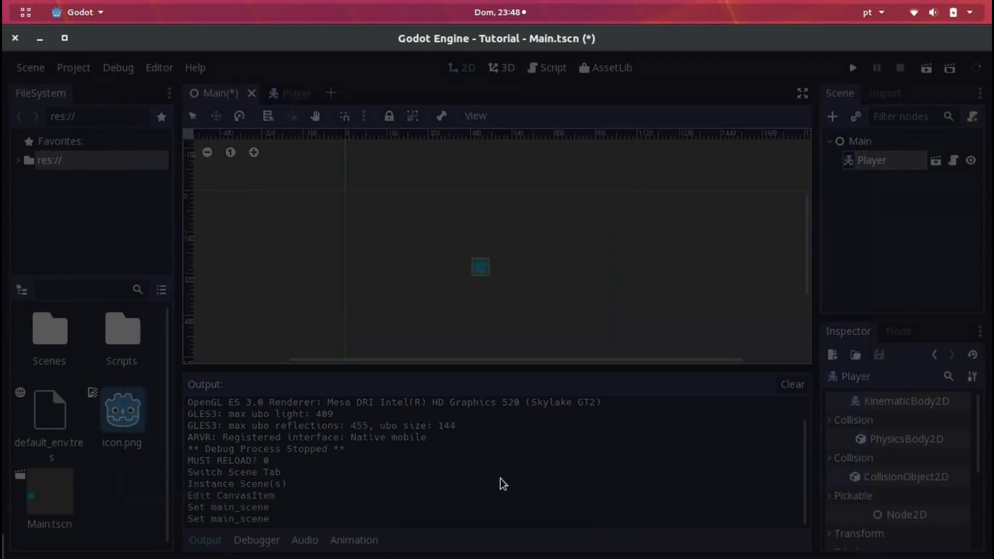
- Run the game, check the player moves up, and close it
left_click(853, 69)
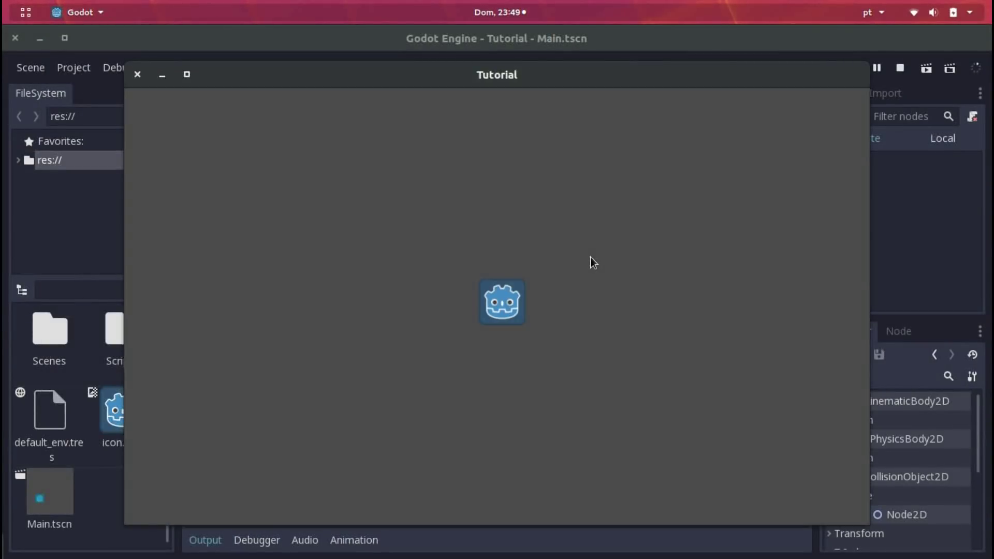
key("Up")
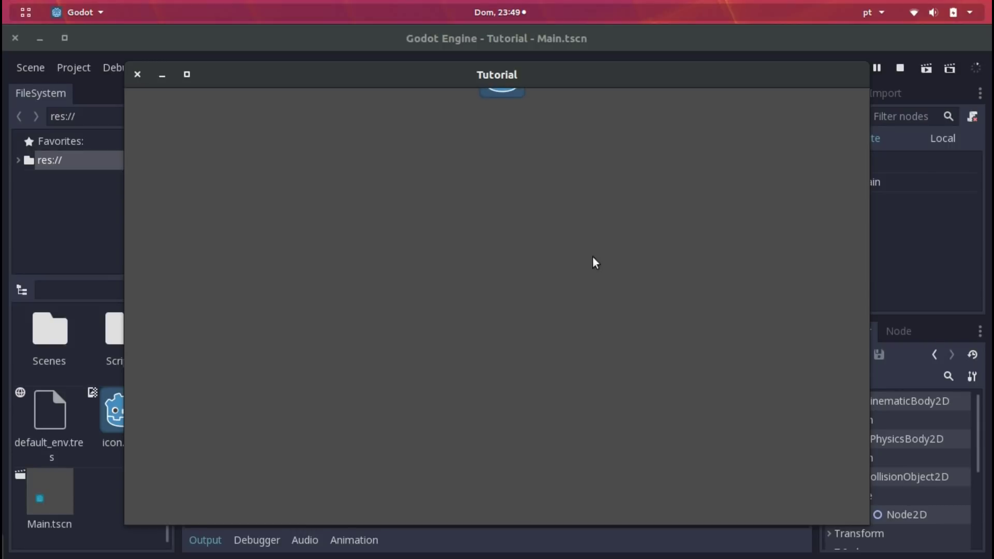
key("alt+F4")
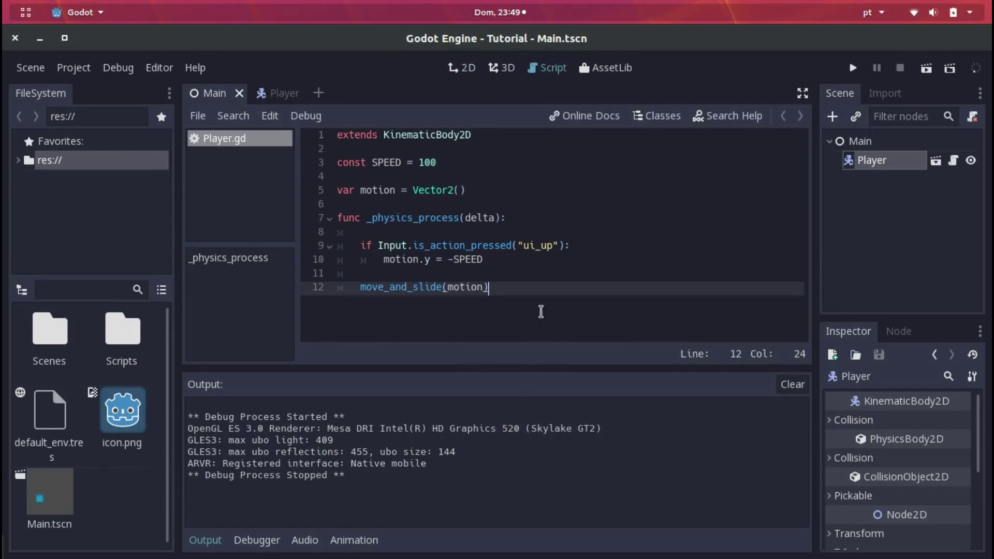
- Below line 10, add elif Input.is_action_pressed("ui_down"): with motion.y = SPEED
left_click(523, 263)
key("Return")
type("el")
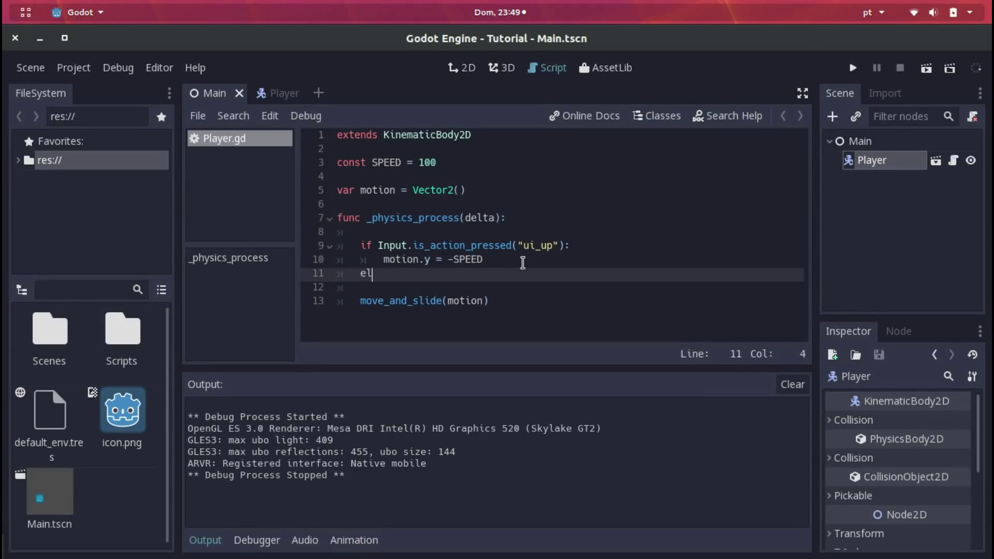
type("if")
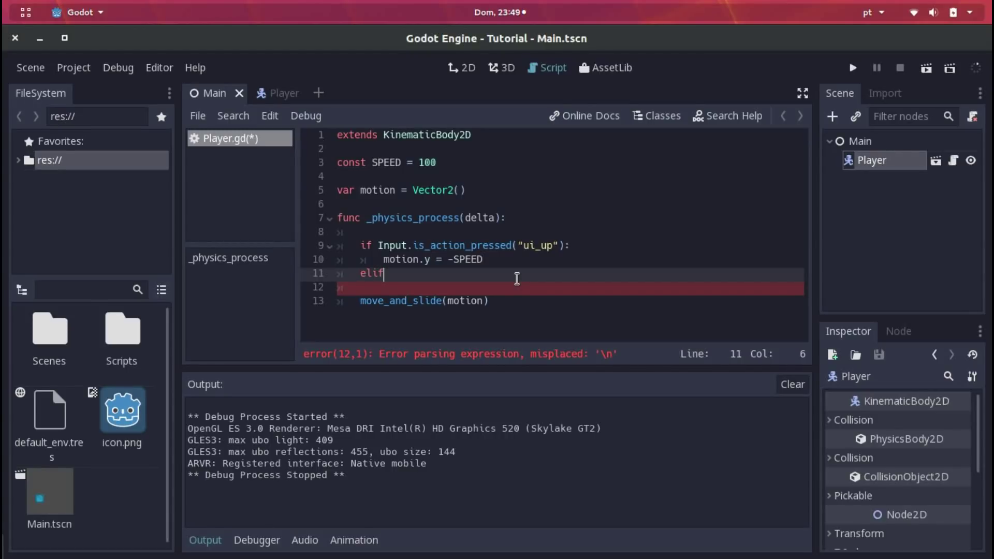
type(" I")
type("nput.is_action_pressed('")
key("BackSpace")
type("\"ui_down\")")
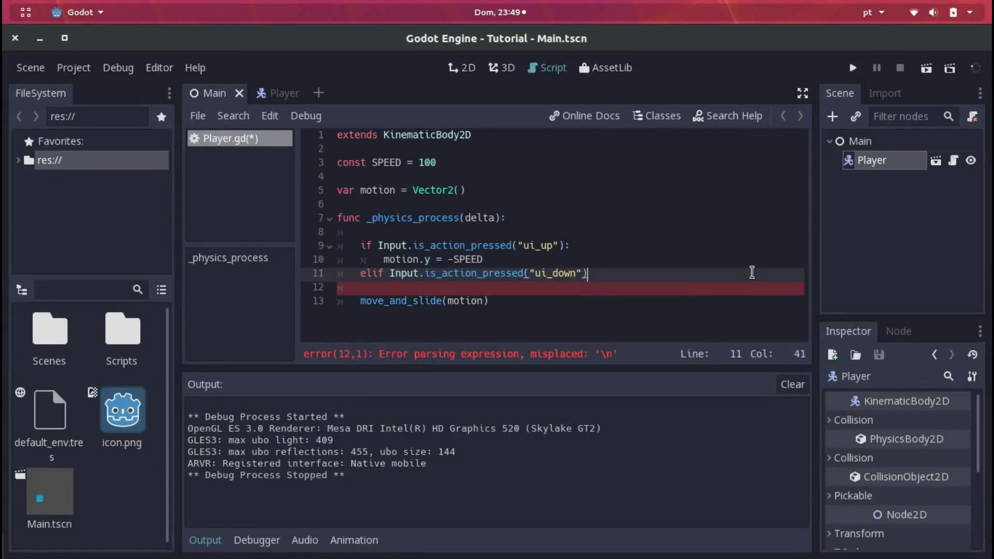
type(":")
key("Return")
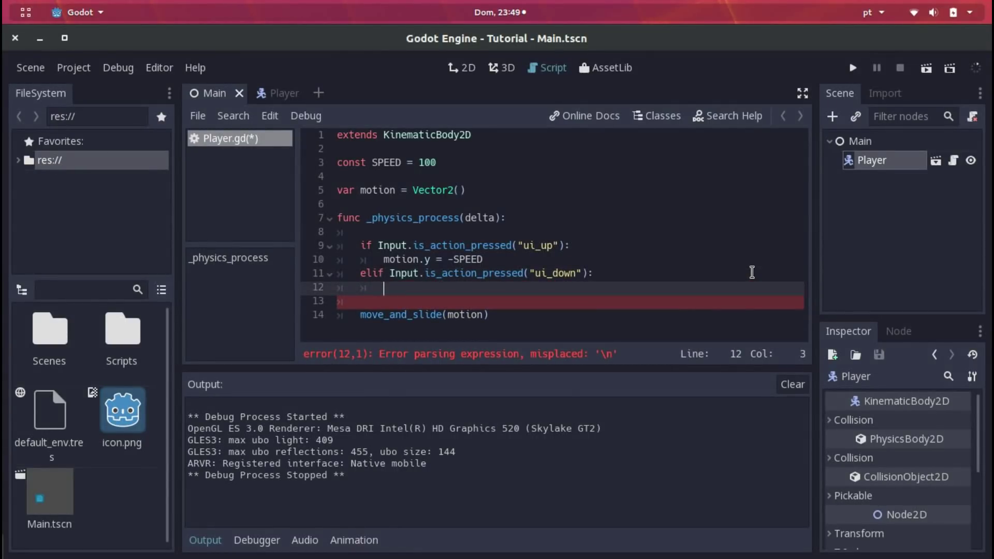
type("motion.y = SPEED")
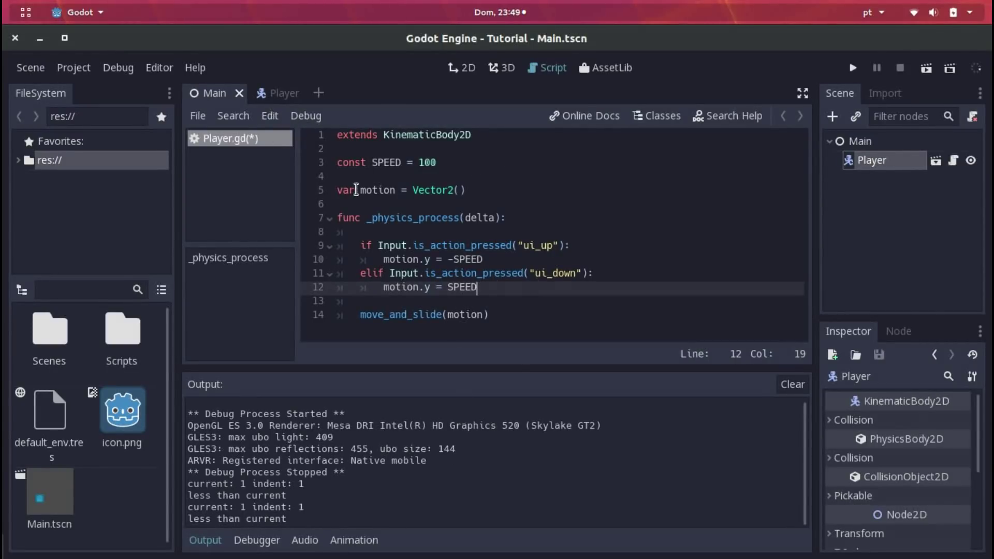
key("ctrl+F1")
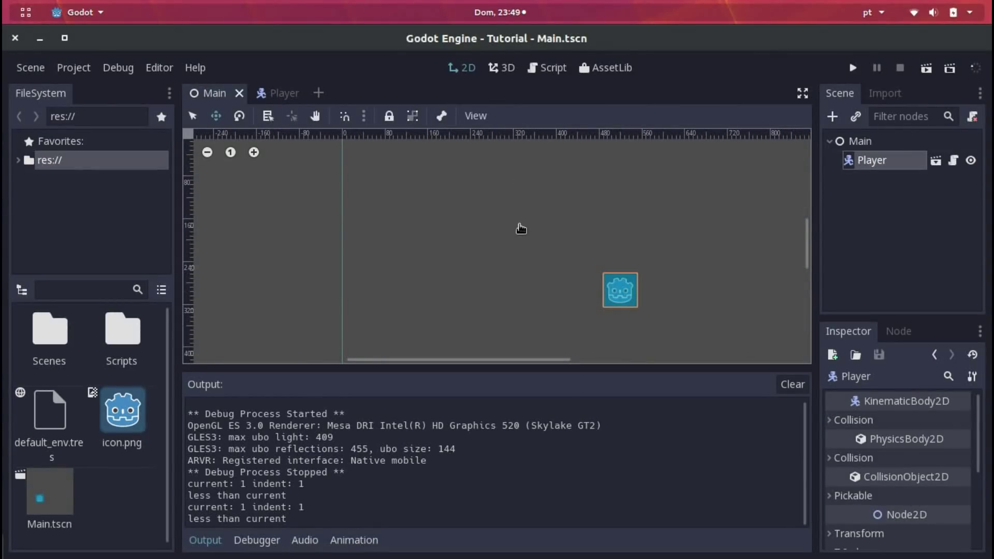
- Test downward movement, then show Player.gd full-window and relaunch the game
key("F5")
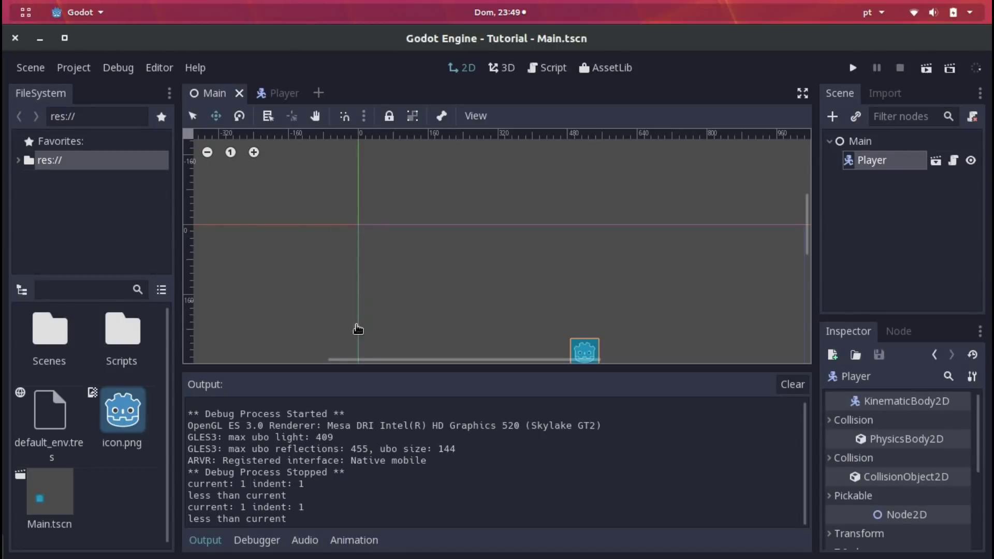
left_click(294, 94)
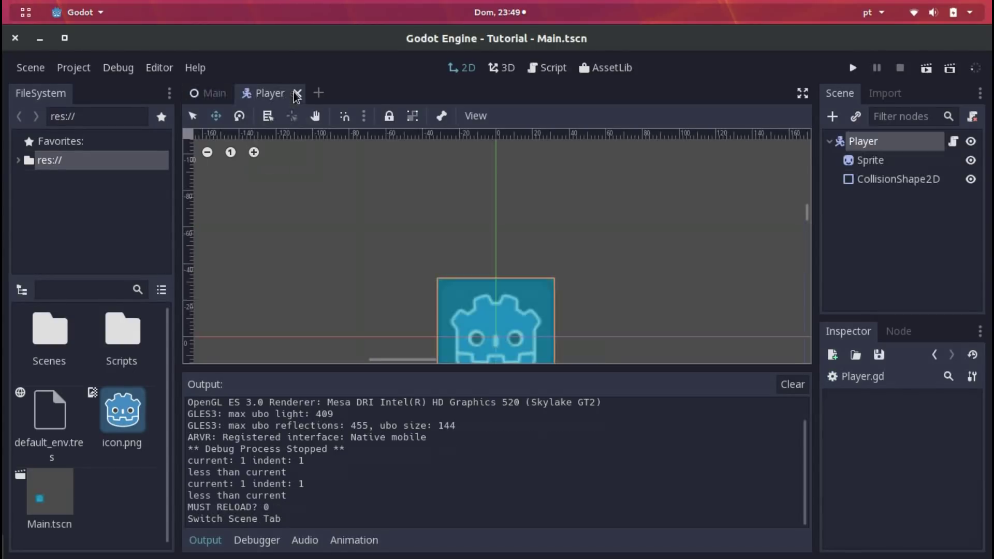
key("F3")
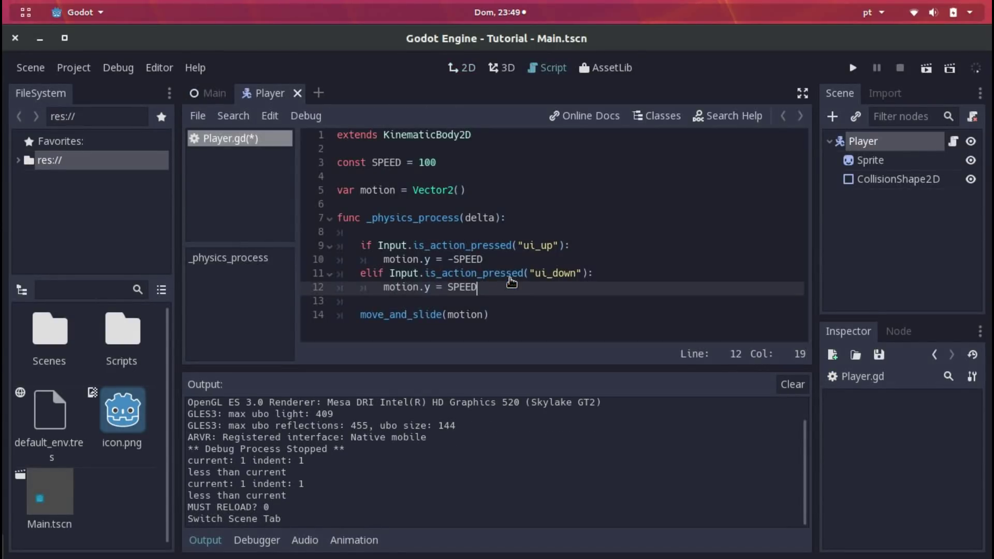
key("ctrl+shift+F11")
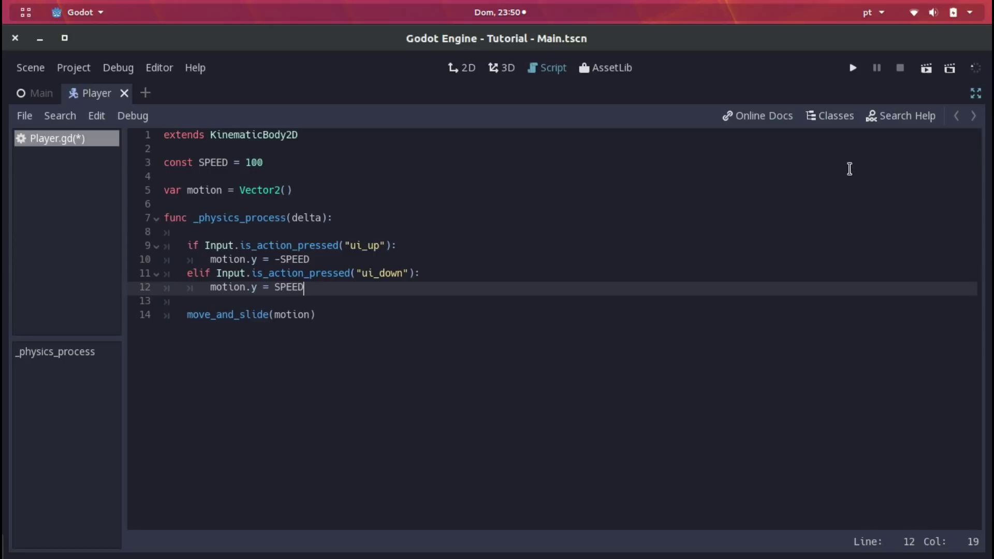
left_click(852, 69)
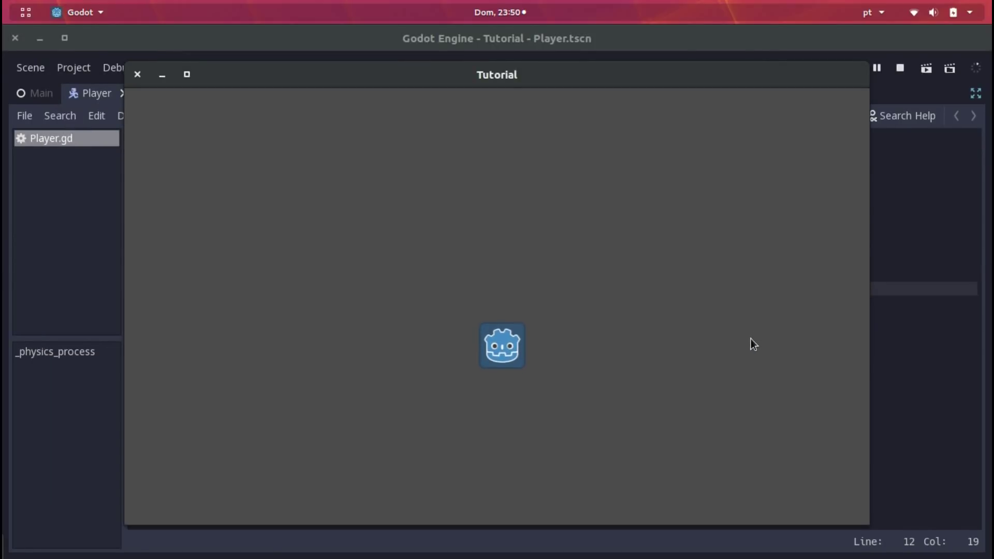
- Close the game, add an else: branch setting motion.y = 0, and save Player.gd
key("Up")
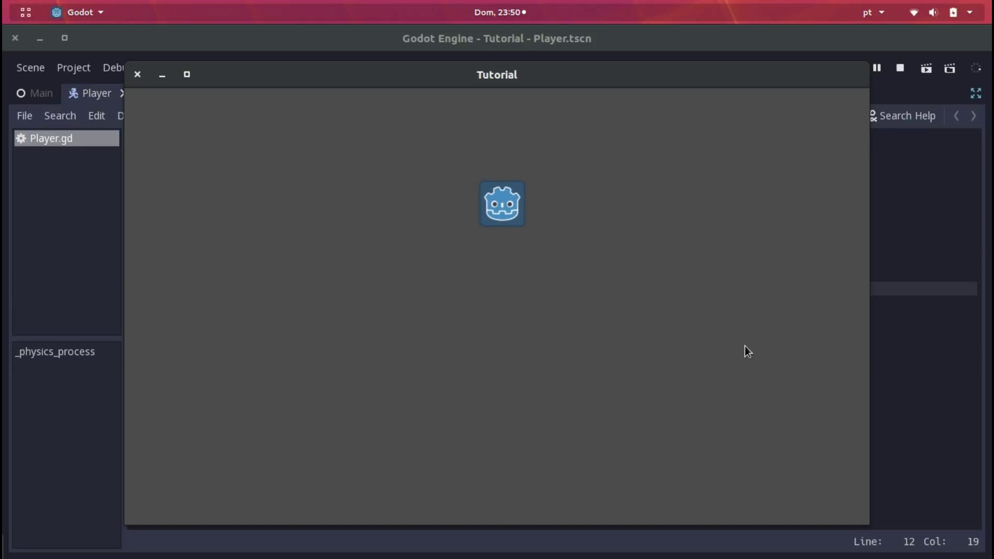
key("F8")
key("Return")
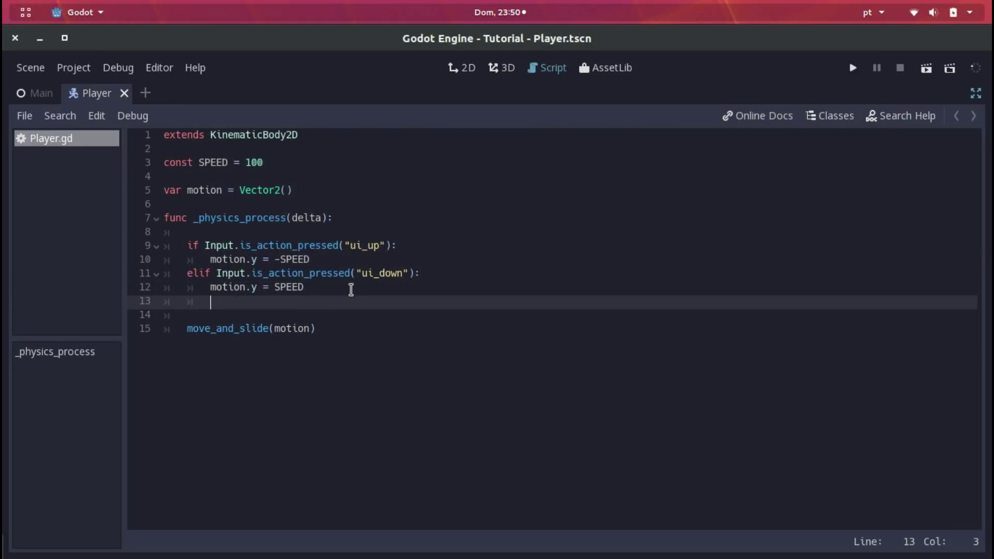
type("else:")
key("Return")
type("ion.y = 0")
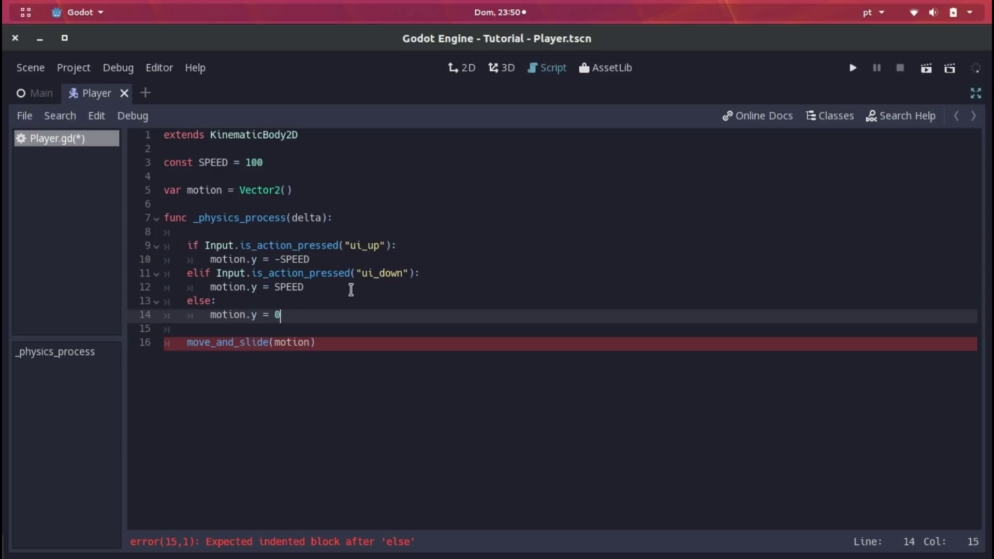
key("ctrl+s")
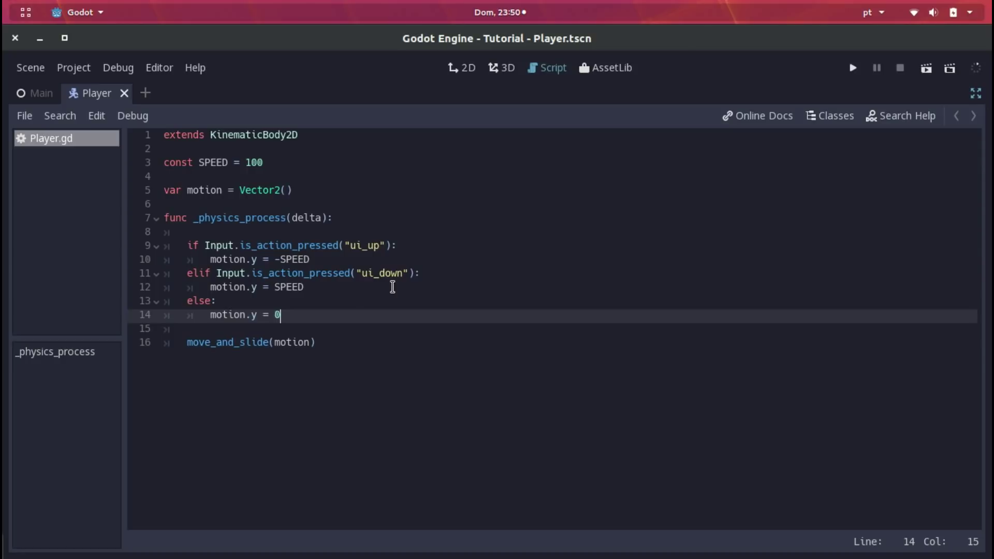
key("Return")
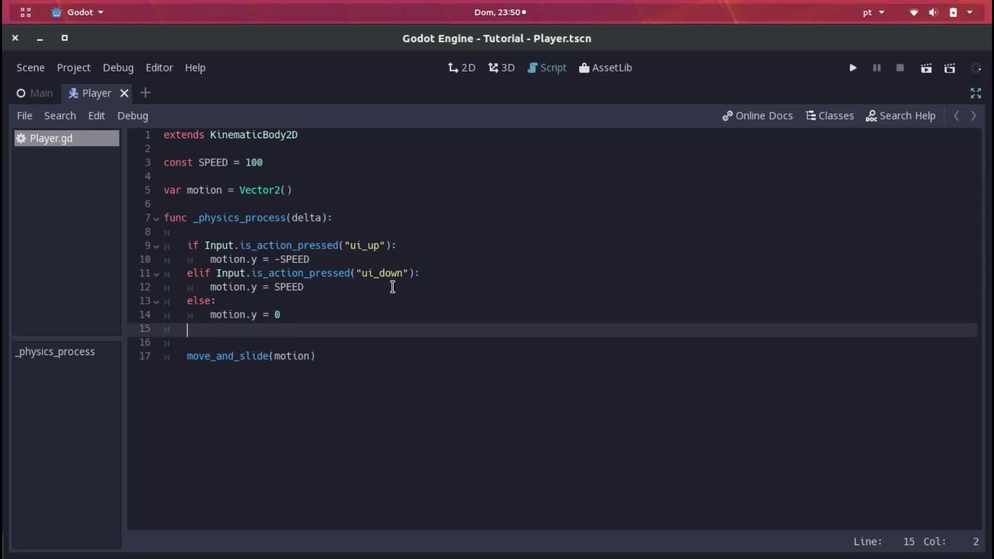
- Add an if "ui_left" check that sets motion.x = -SPEED
key("Return")
type("f Input.is_action_pressed(\"ui_le")
key("Return")
type("):")
key("Return")
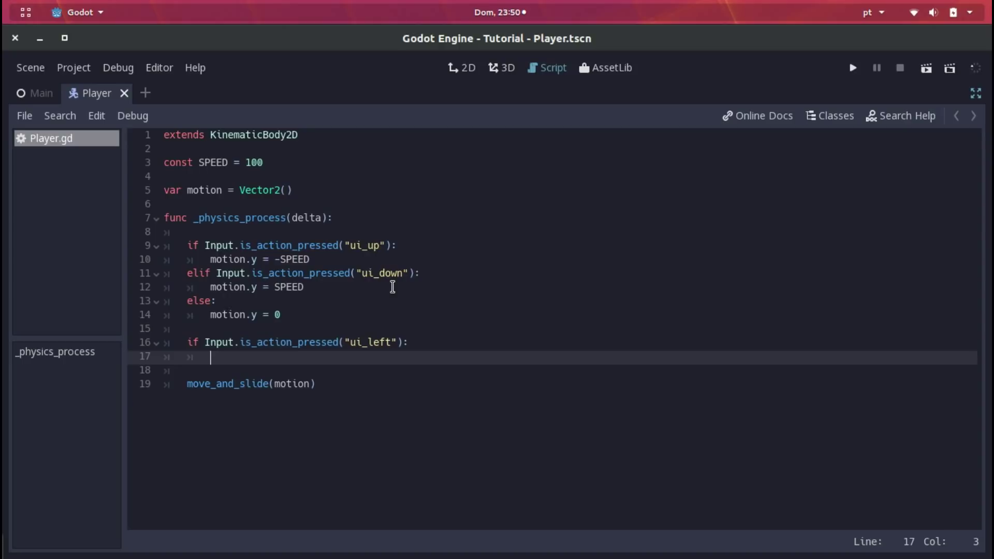
type("motion.x = -SPEED")
- Add an elif "ui_right" branch setting motion.x = SPEED and save the script
key("Return")
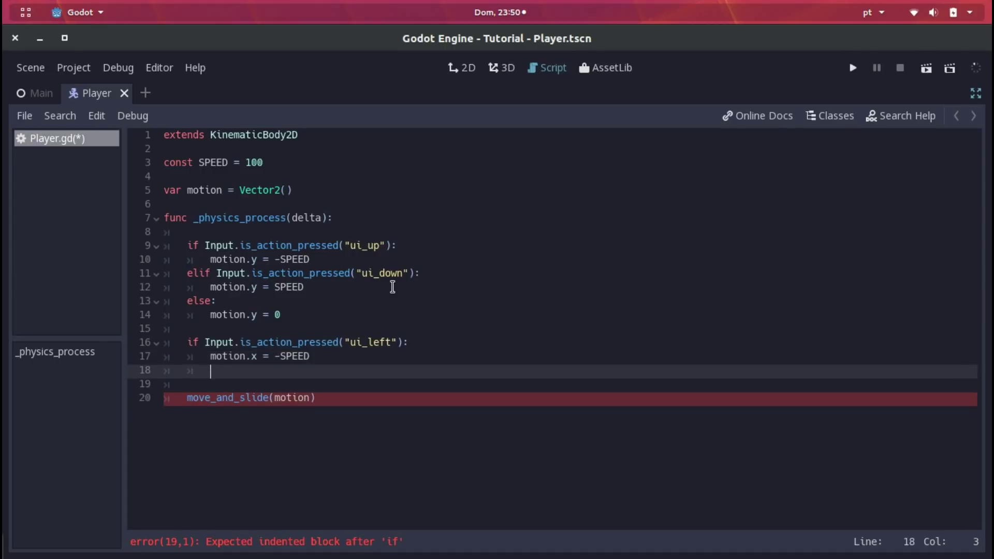
type("elif:")
type("nput.is_ac")
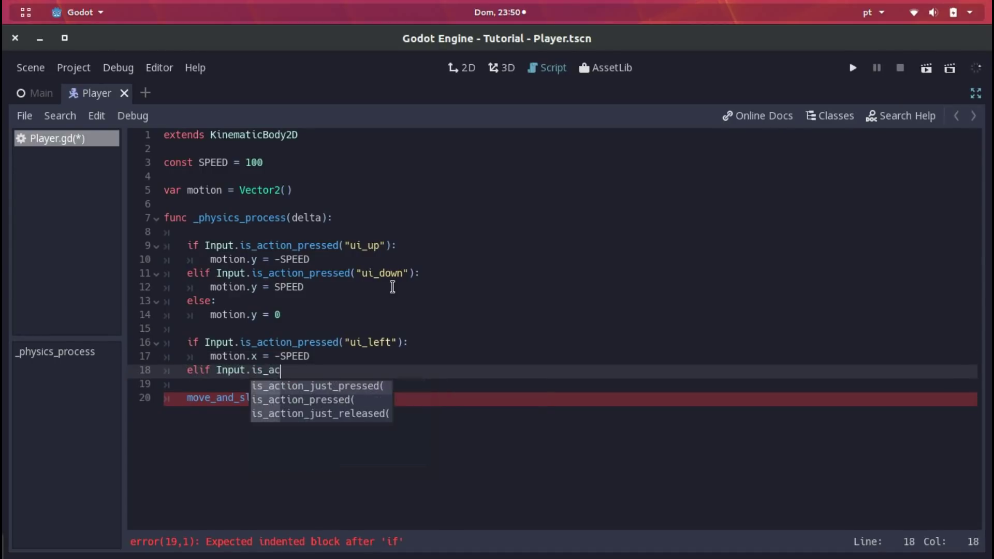
type("tion_press")
key("Return")
type("\"ui")
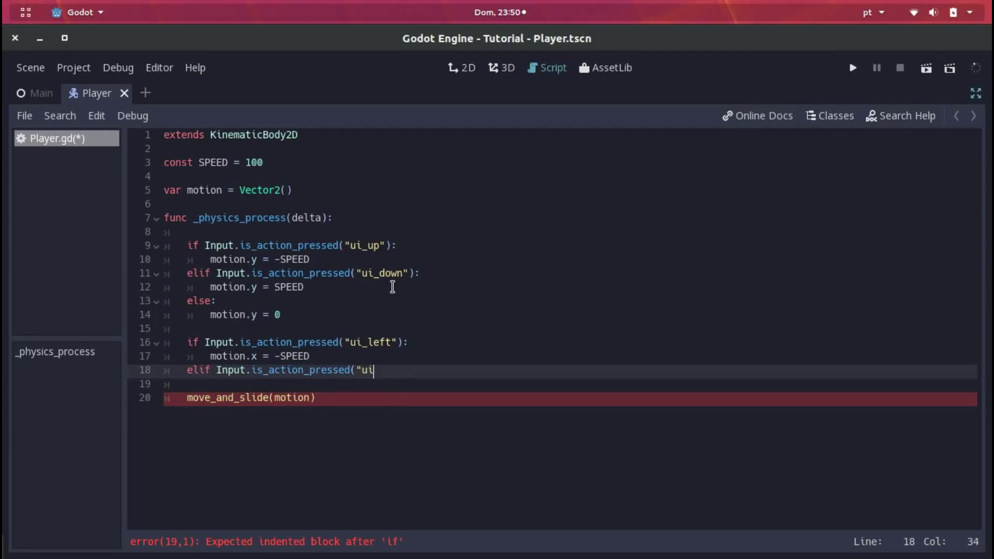
type("_right\"):")
key("Return")
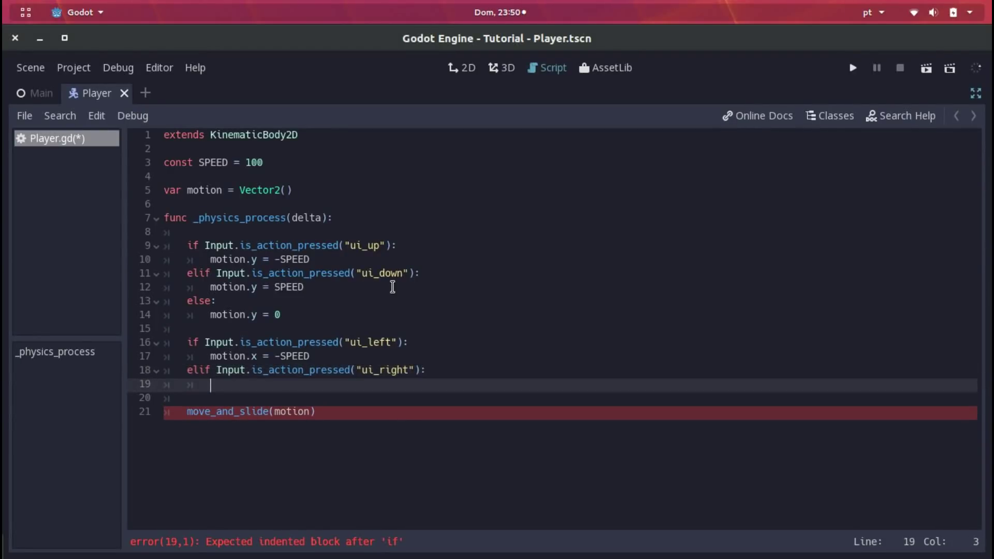
type("motion.x = ")
type("SPEED")
key("ctrl+s")
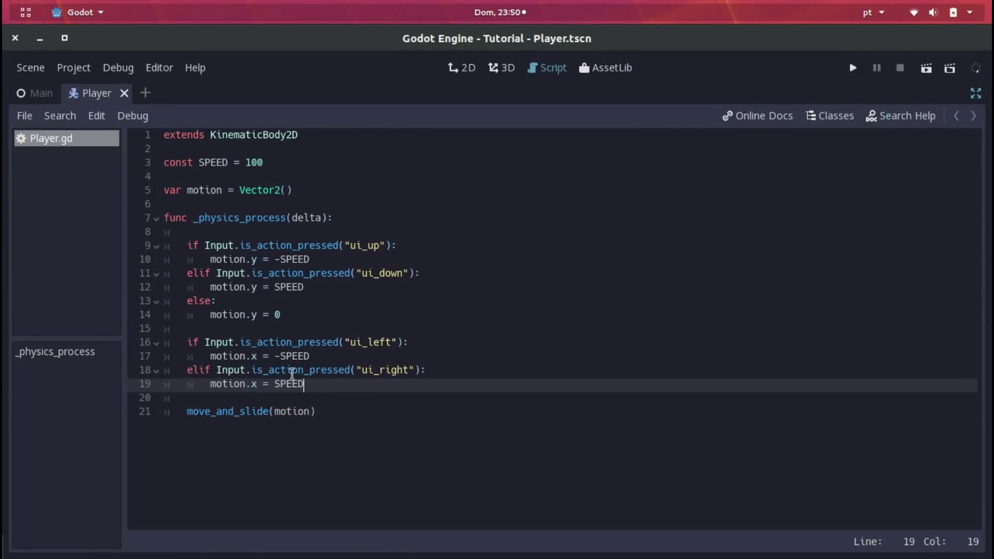
- After the ui_right branch, add an else: branch with motion.x = SPEED
left_click(189, 356)
left_click_drag(216, 302, 163, 218)
left_click(362, 401)
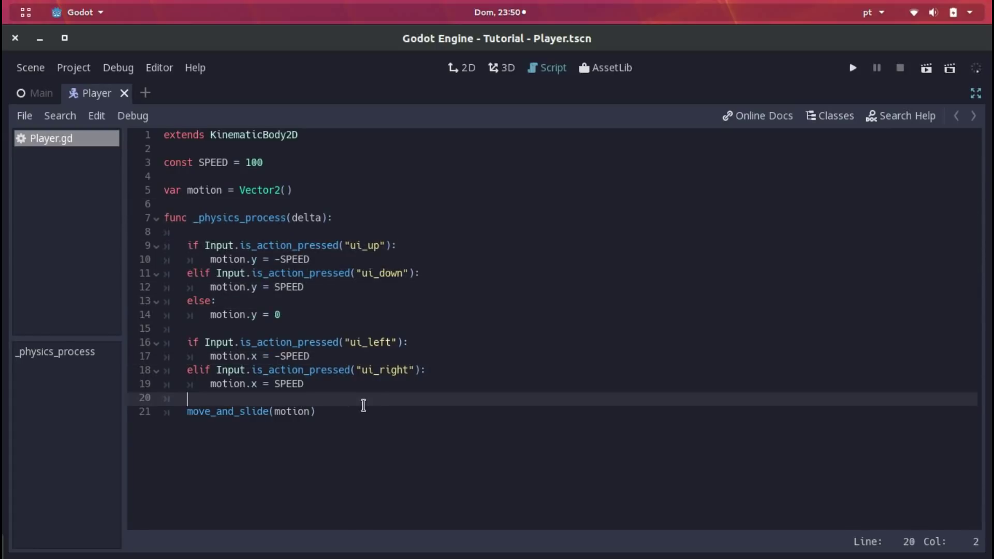
left_click(348, 385)
key("Return")
key("BackSpace")
type("else")
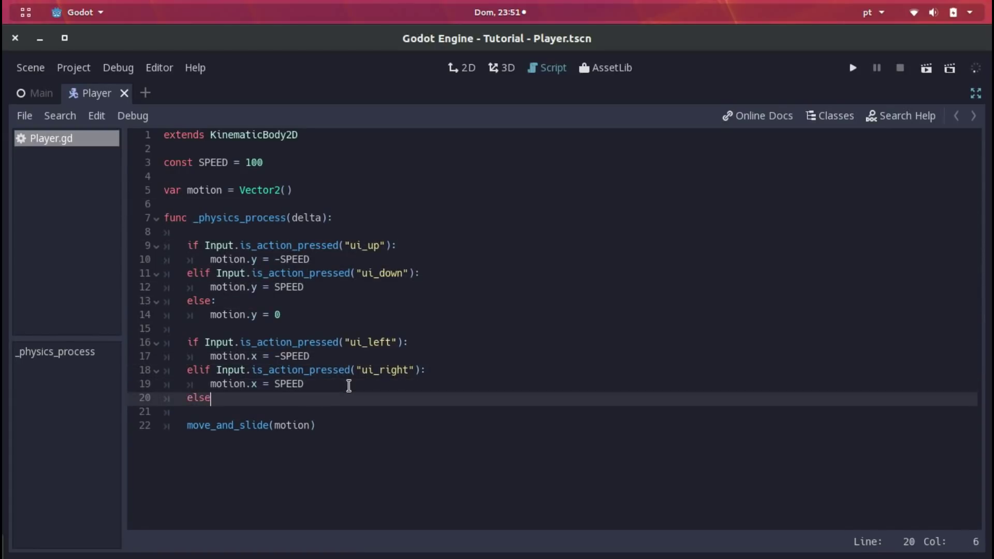
type(":")
key("Return")
type("tion.x")
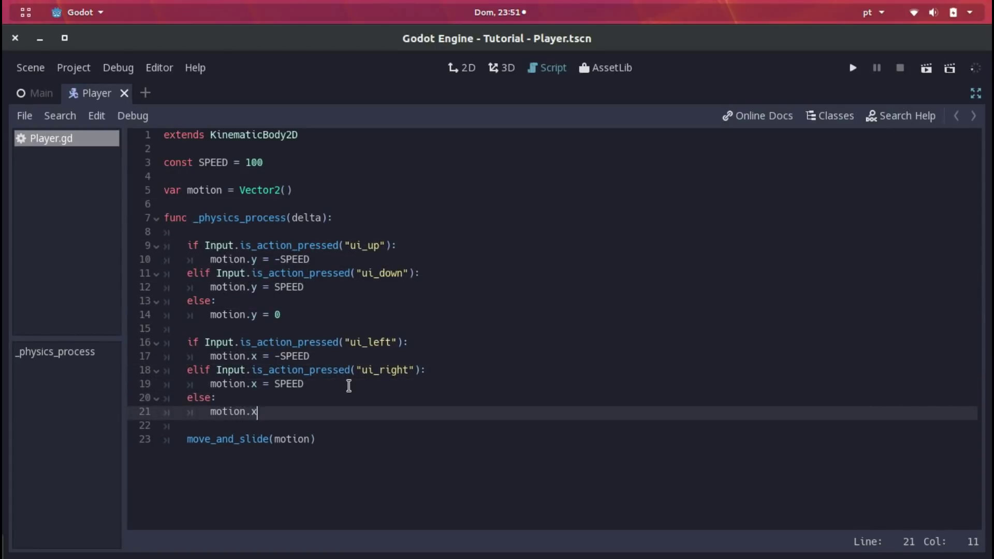
type(" = SPEED")
- Check the move_and_slide(motion) line and run the game to test movement
left_click_drag(184, 441, 329, 440)
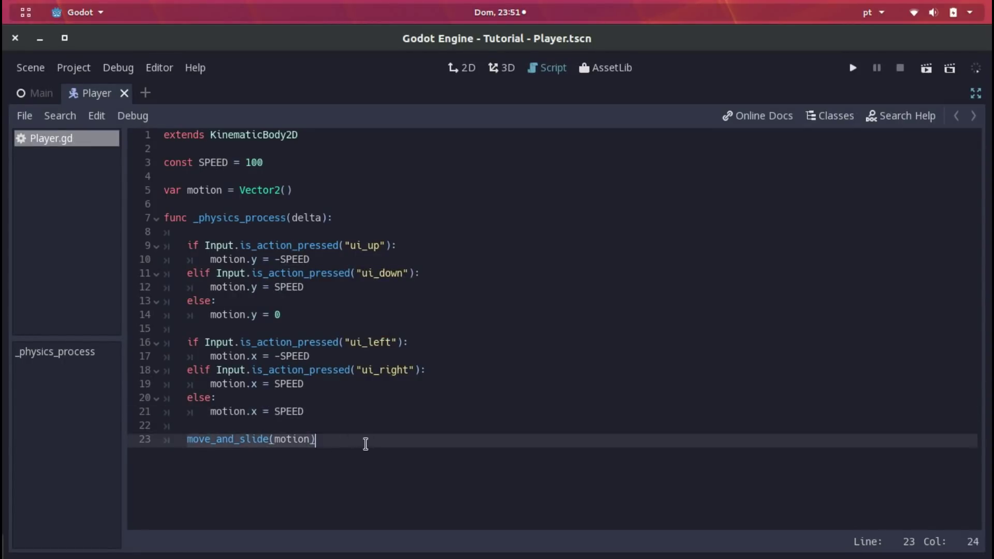
left_click(330, 430)
left_click(315, 441)
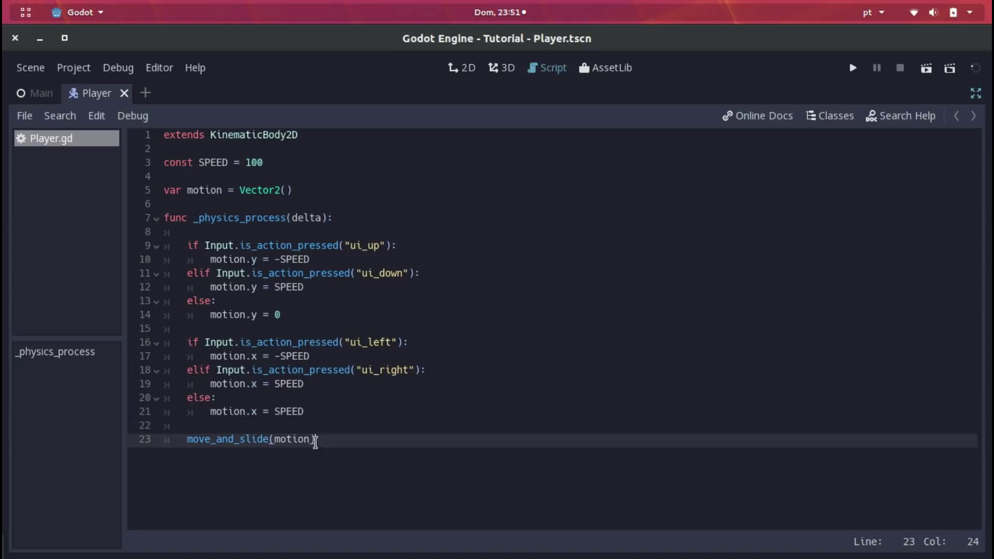
left_click(217, 218)
left_click(337, 275)
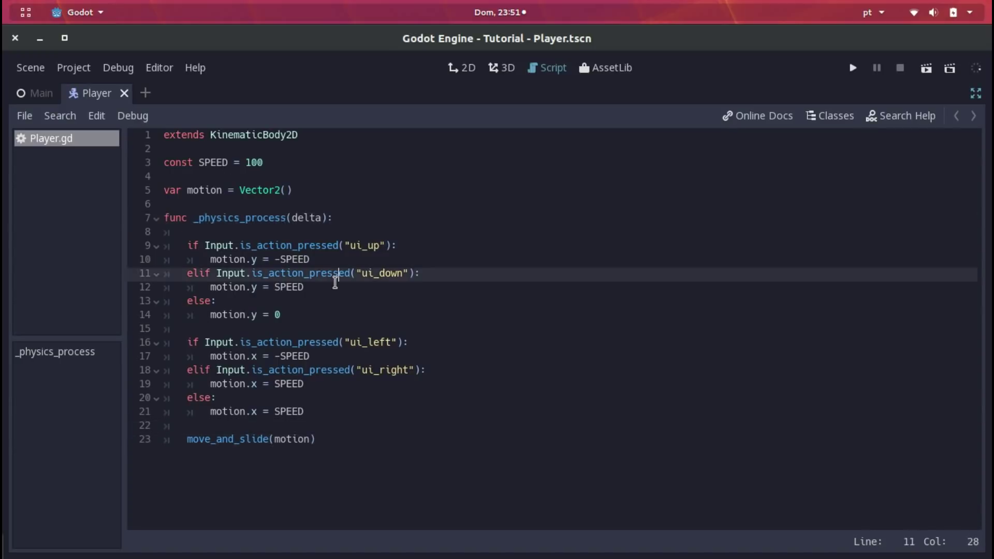
key("F5")
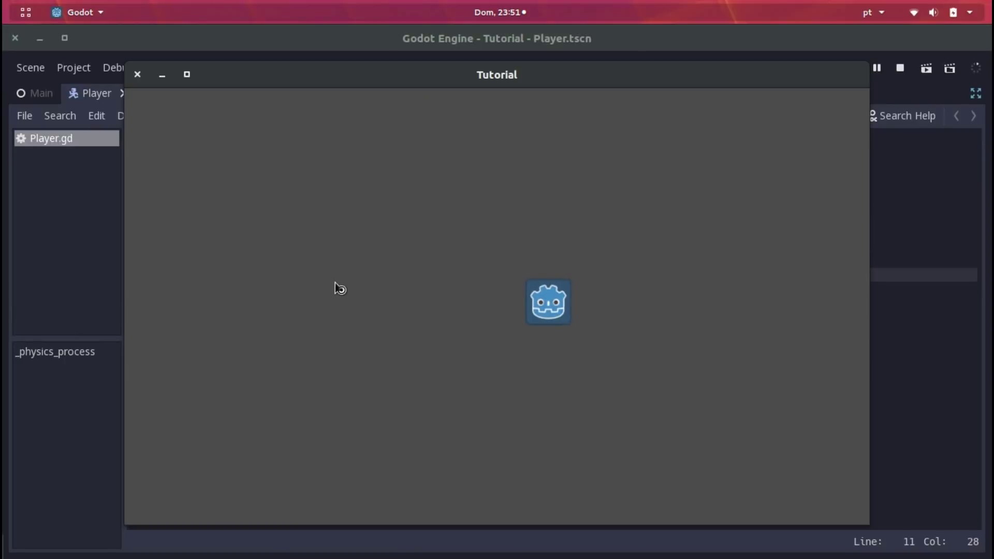
- Change the horizontal else branch on line 21 to motion.x = 0
key("Right")
key("Right")
key("alt+F4")
left_click(287, 412)
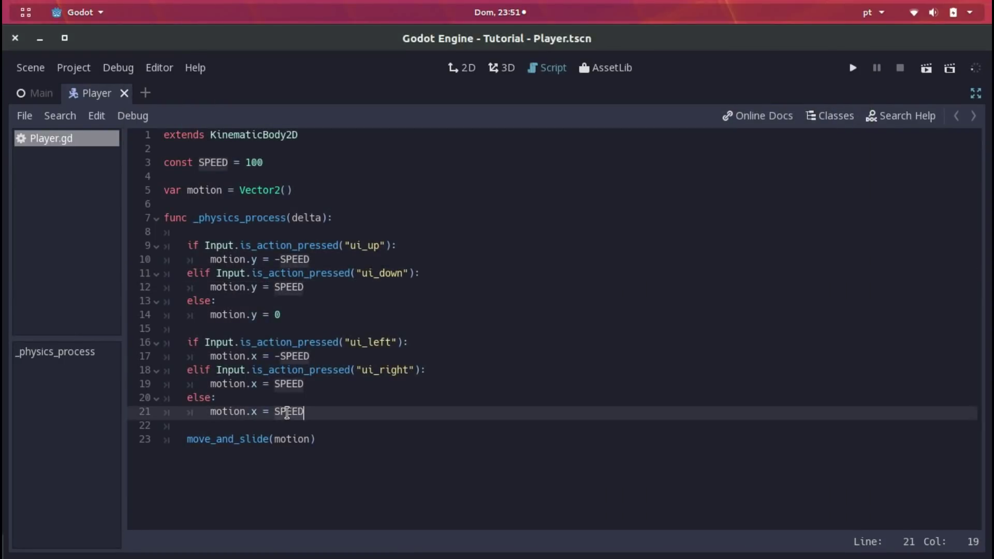
type("0")
- Run the game and test left, right and down movement
key("F5")
key("Left")
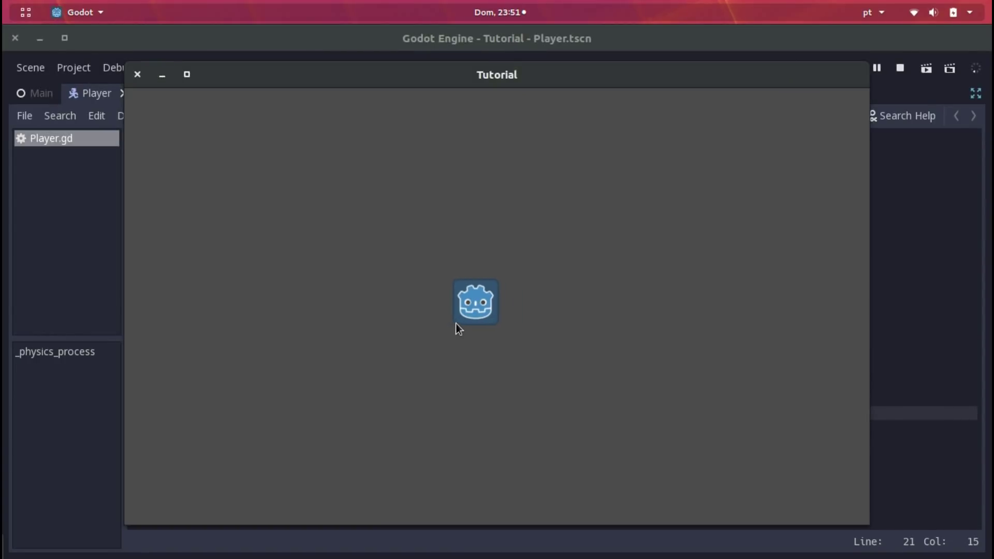
key("Right")
key("Left")
key("Down")
key("Left")
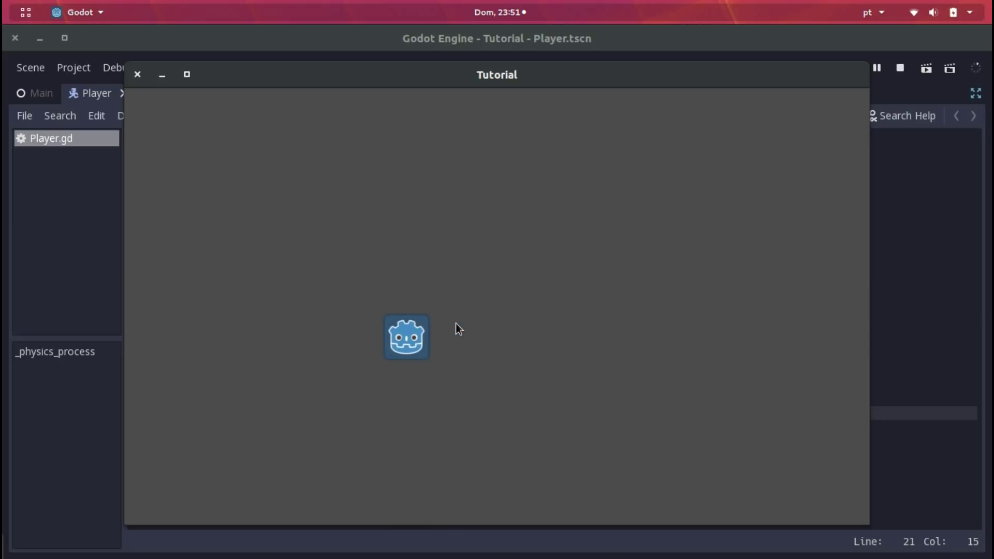
key("F8")
- Raise SPEED from 100 to 300 and test the faster movement in all directions
double_click(260, 163)
type("200")
key("F5")
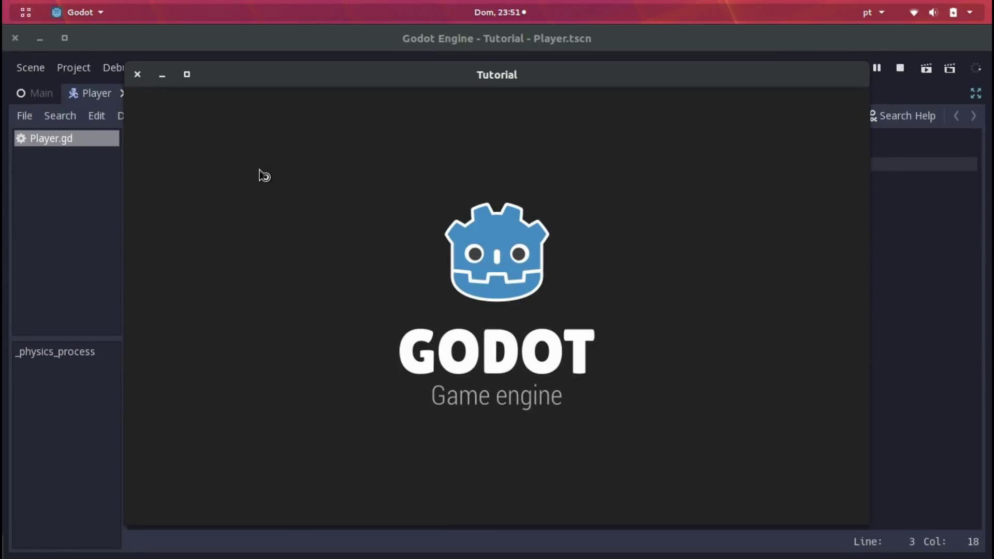
key("Right")
key("Down")
key("Left")
key("Right")
key("Up")
key("Left")
key("Up")
key("Down")
key("Up")
key("Left")
key("Right")
key("Left")
key("F8")
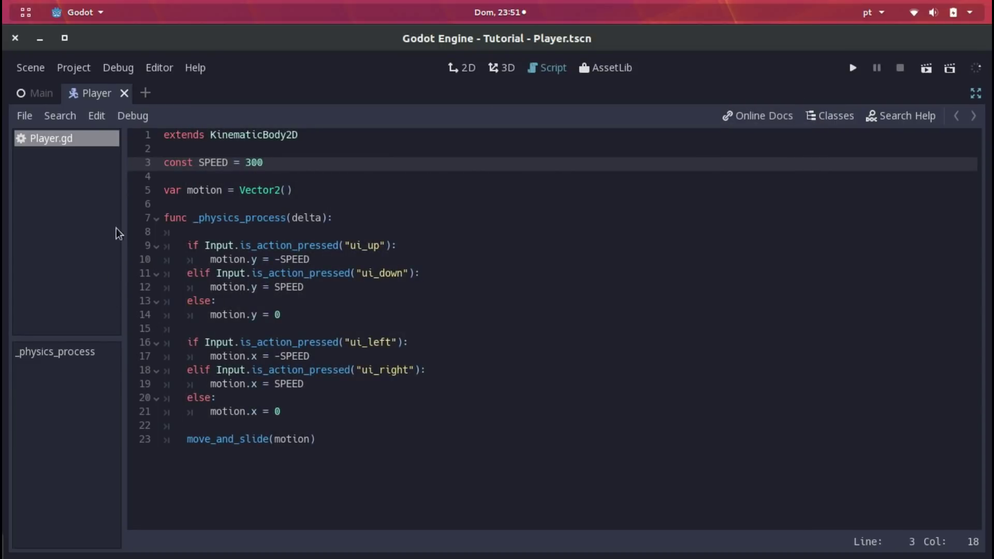
- Cut the movement code on lines 9–23 out of _physics_process
left_click(160, 218)
left_click(160, 218)
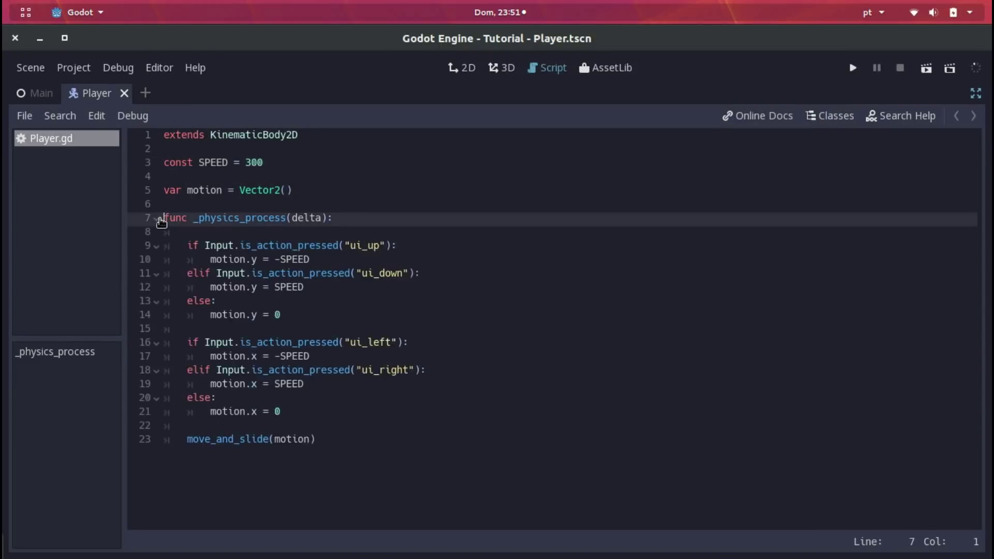
left_click(390, 471)
left_click_drag(370, 468, 164, 248)
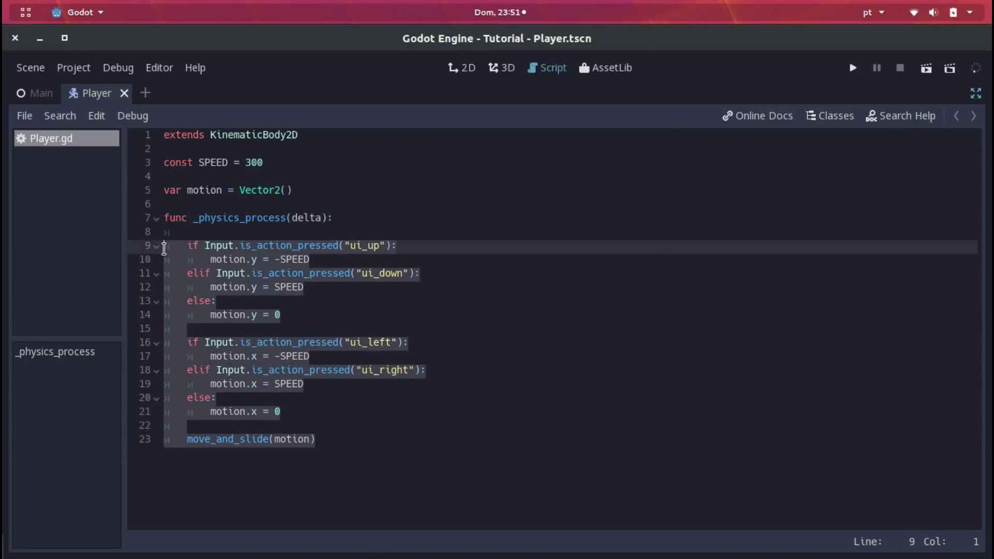
key("BackSpace")
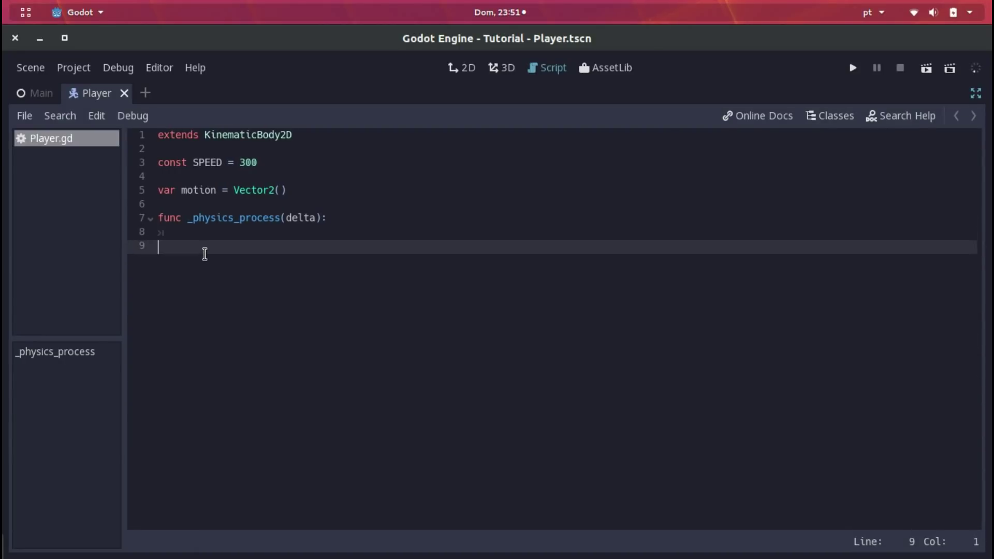
- Write a new func _move(delta): header below _physics_process
key("Return")
type("func ")
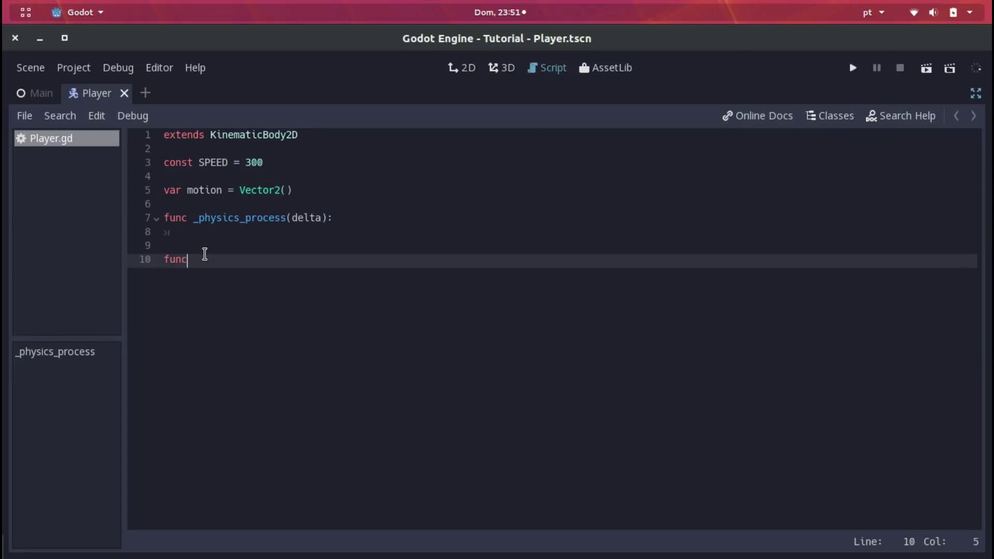
type("move(delta):")
right_click(188, 259)
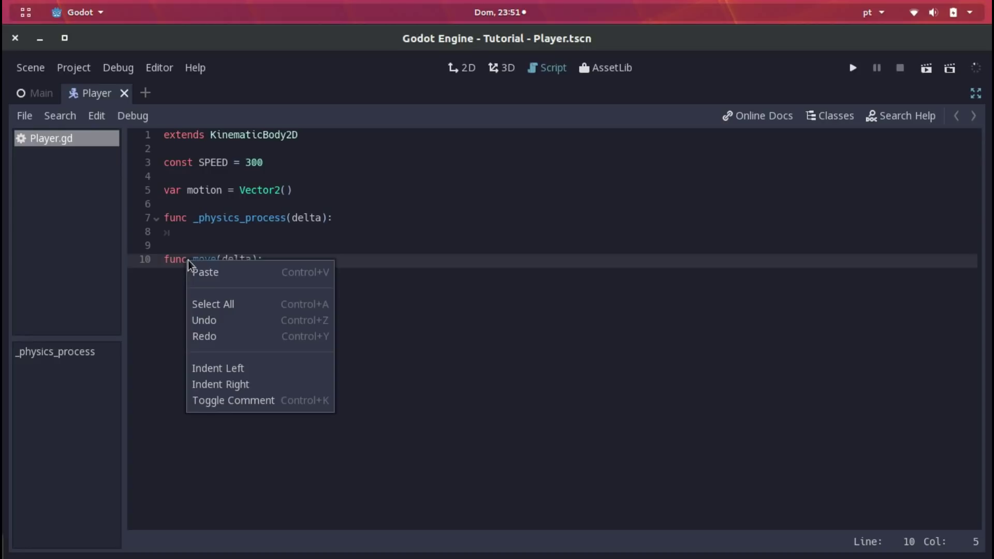
left_click(191, 256)
type("_")
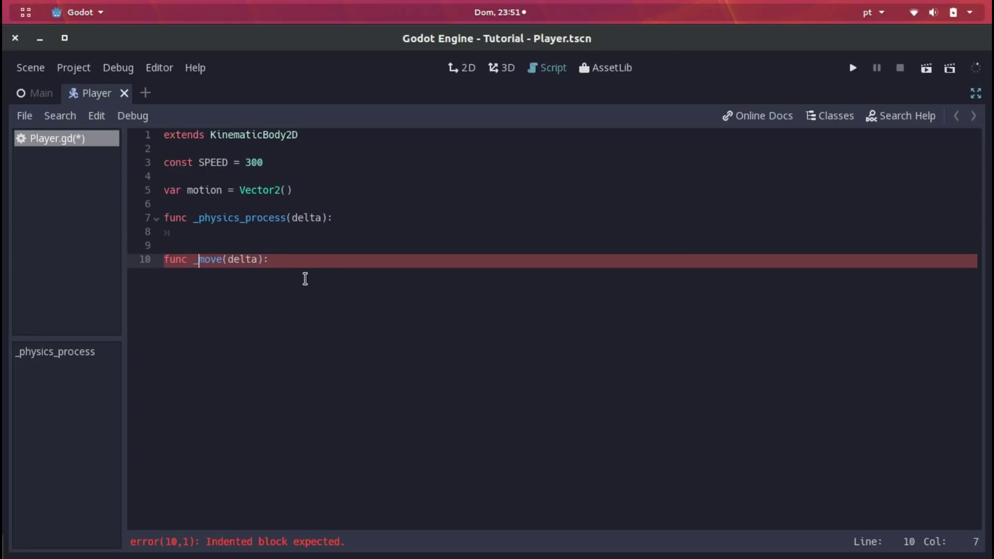
left_click(341, 266)
- Paste the movement code into the _move body and save Player.gd
key("Return")
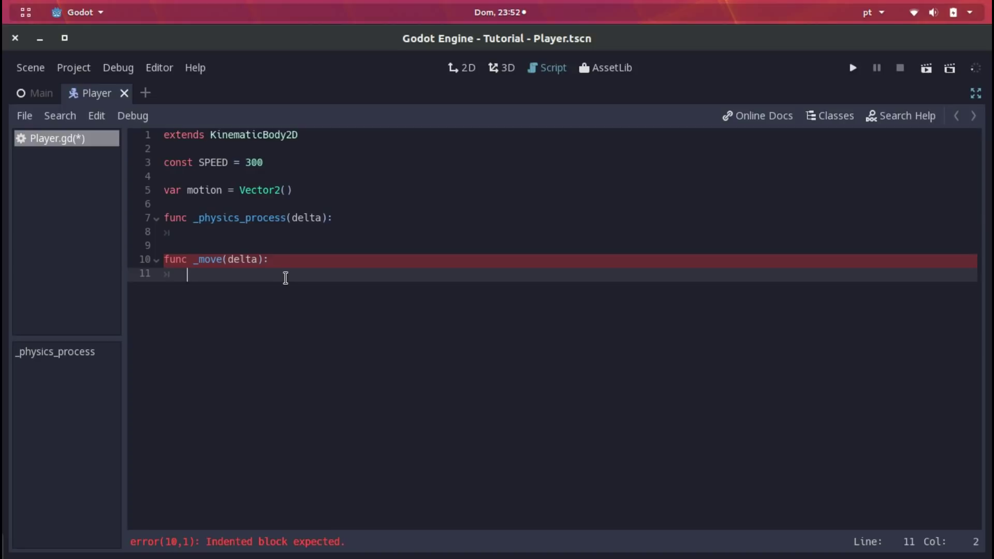
type("if Input.is_action_pressed(\"ui_up\"): \t\tmotion.y = -SPEED \telif Input.is_action_pressed(\"ui_down\"): \t\tmotion.y = SPEED \telse: \t\tmotion.y = 0 \t \tif Input.is_action_pressed(\"ui_left\"): \t\tmotion.x = -SPEED \telif Input.is_action_pressed(\"ui_right\"): \t\tmotion.x = SPEED \telse: \t\tmotion.x = 0 \t \tmove_and_slide(motion)")
key("ctrl+s")
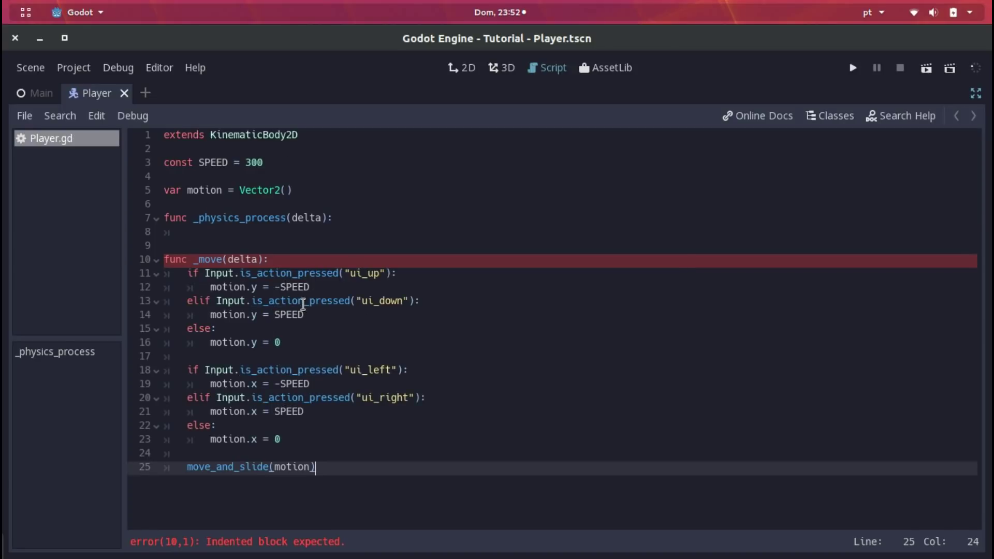
left_click_drag(361, 467, 182, 332)
left_click(207, 273)
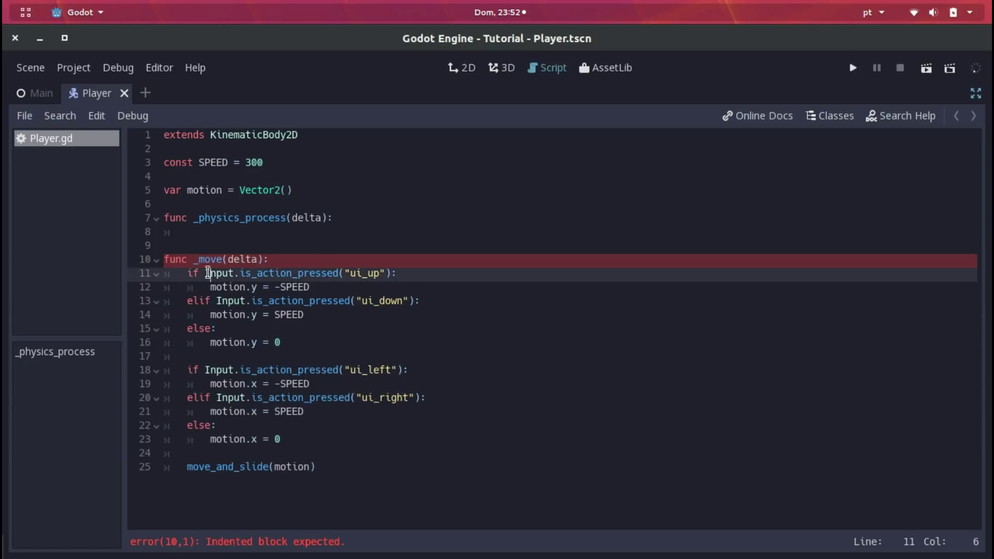
left_click(181, 274)
key("ctrl+s")
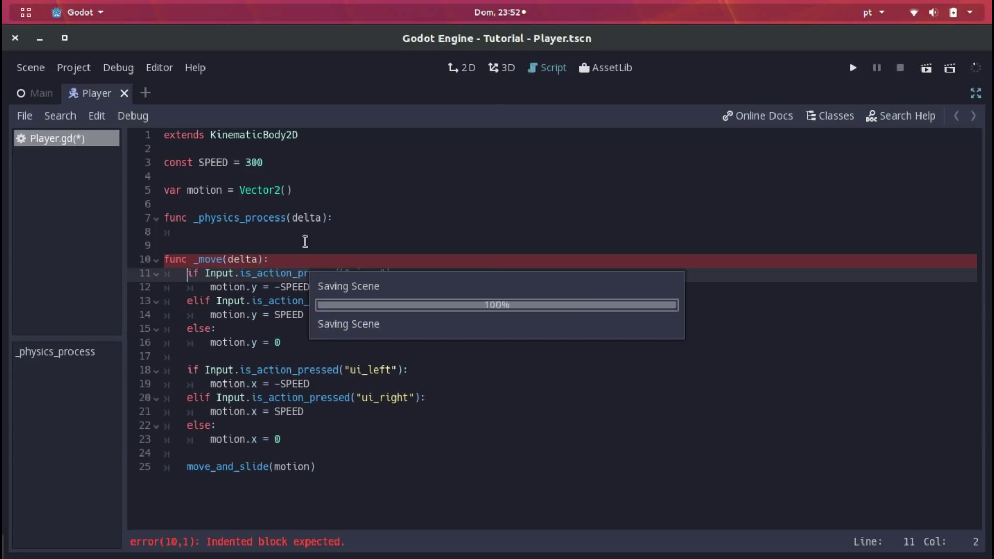
- Replace the placeholder pass in _physics_process with a call to _move(delta)
key("Up")
key("Up")
key("Up")
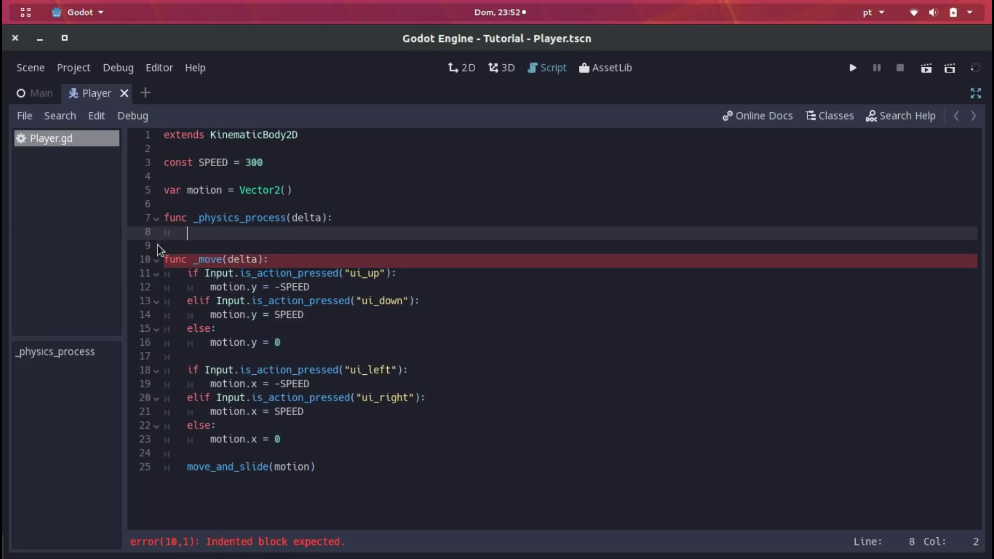
type("pass")
key("ctrl+s")
key("End")
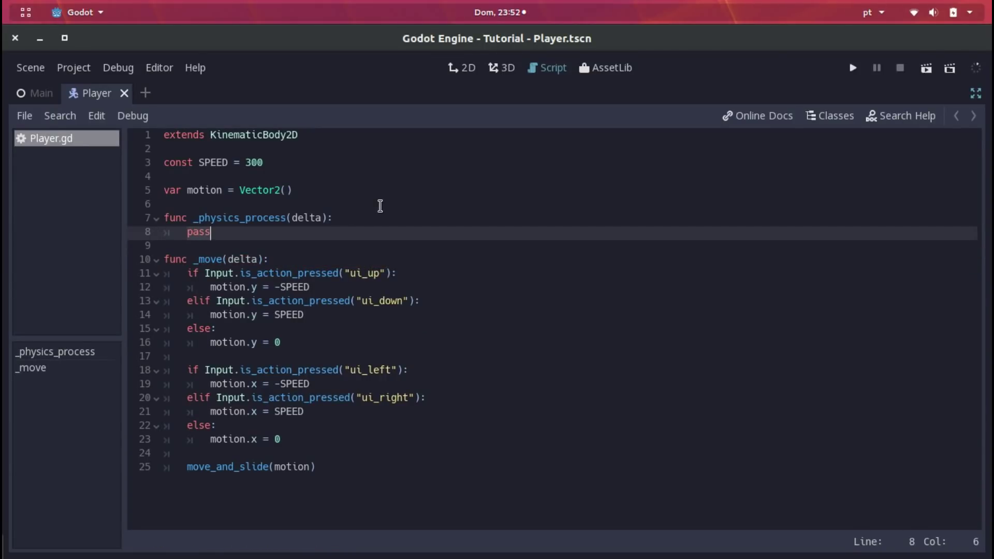
key("BackSpace")
key("BackSpace")
key("BackSpace")
type("_move(delta)")
- Run the game to confirm down and left movement, then fold the _move function
key("F5")
key("Down")
key("Left")
key("alt+F4")
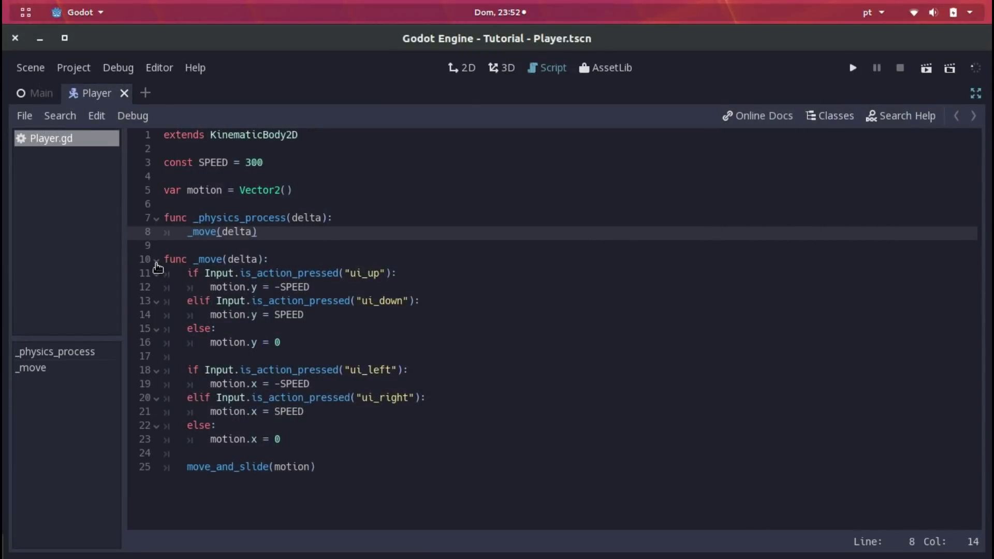
left_click(156, 261)
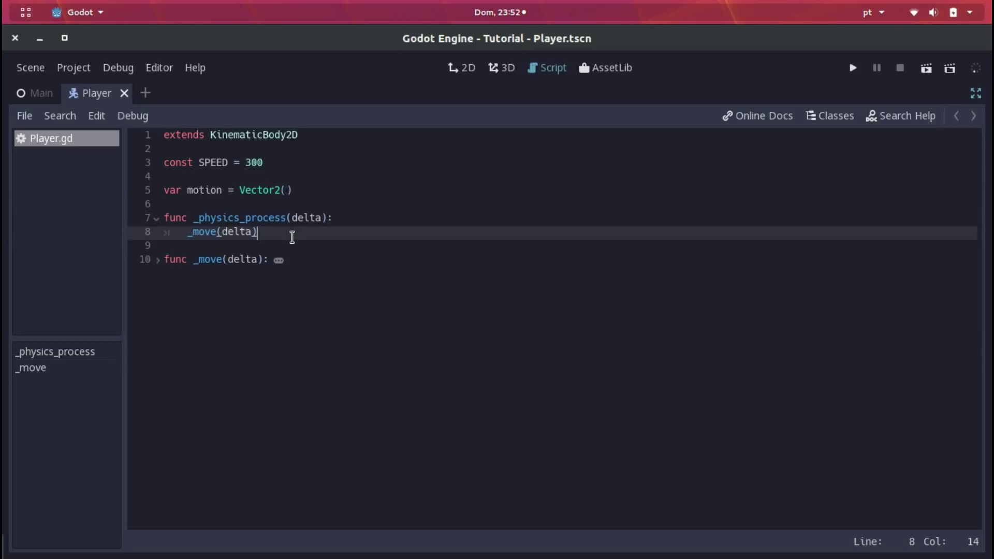
key("ctrl+F1")
- Run the game, stop it, and zoom out in the Player scene's 2D viewport
key("F5")
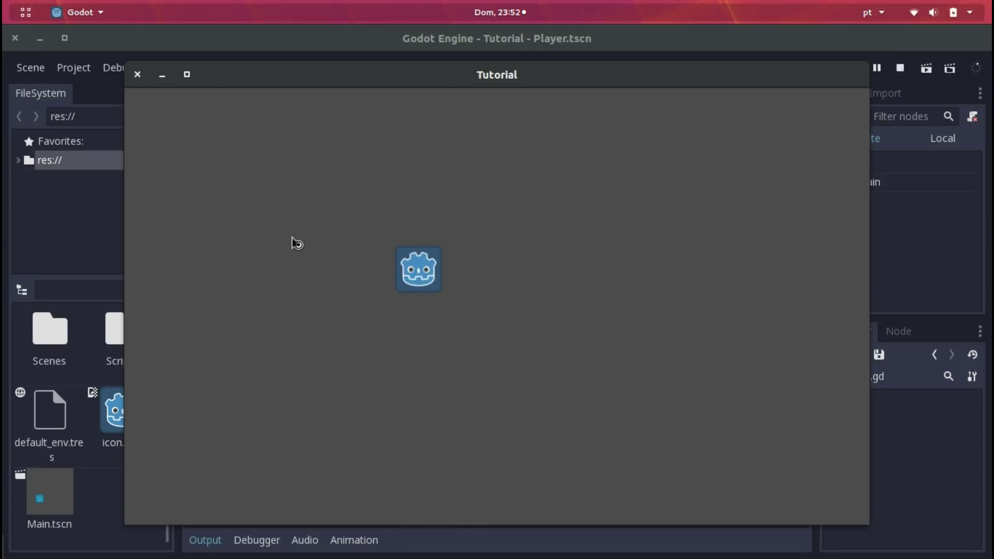
left_click(898, 70)
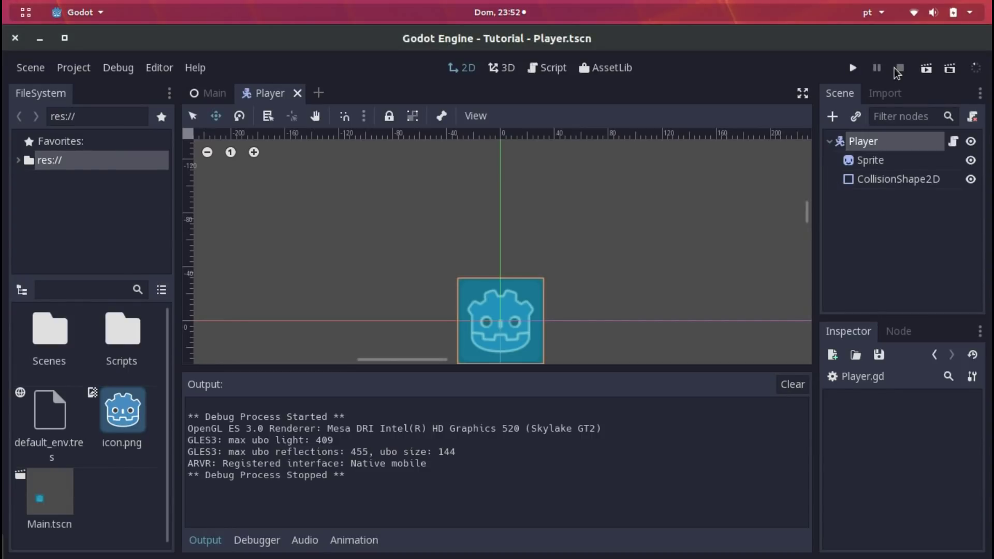
scroll(590, 191, "down", 3)
scroll(477, 191, "down", 2)
scroll(477, 191, "right", 3)
scroll(476, 196, "down", 1)
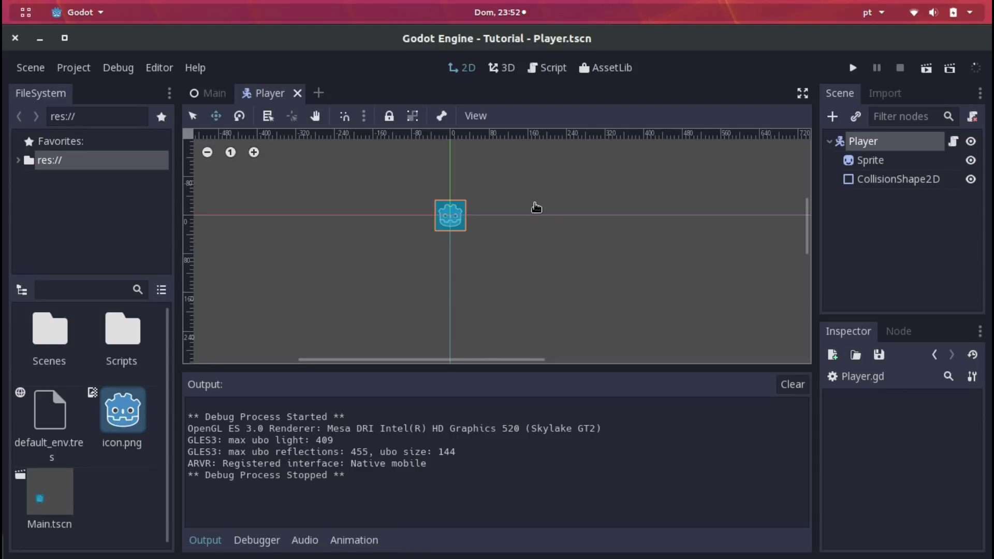
scroll(530, 211, "down", 2)
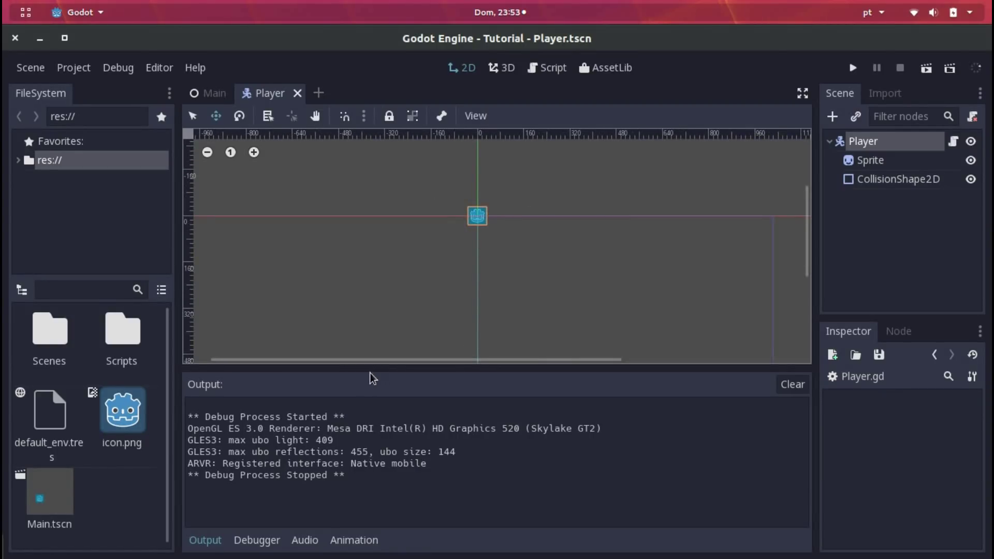